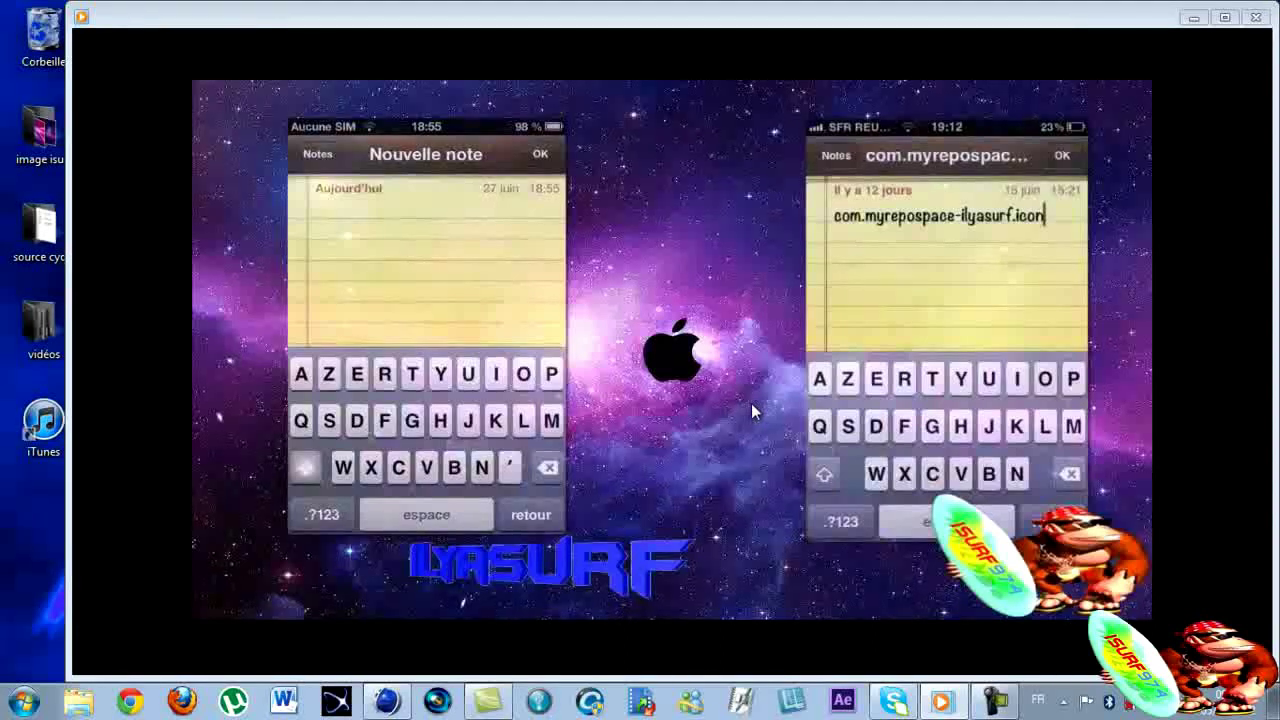
Switch to CINEMA 4D and configure the render output with the HDV/HDTV 720 29.97 preset and all frames (Toutes les images)
left_click(1255, 17)
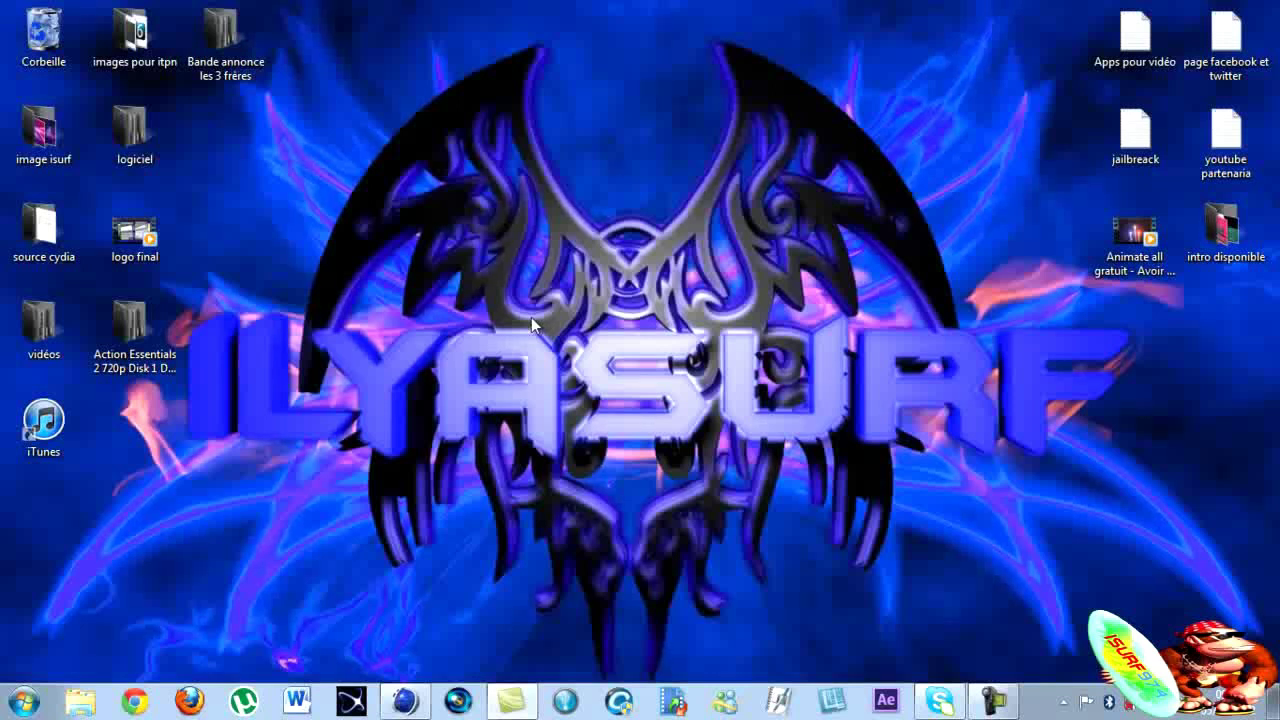
left_click(404, 701)
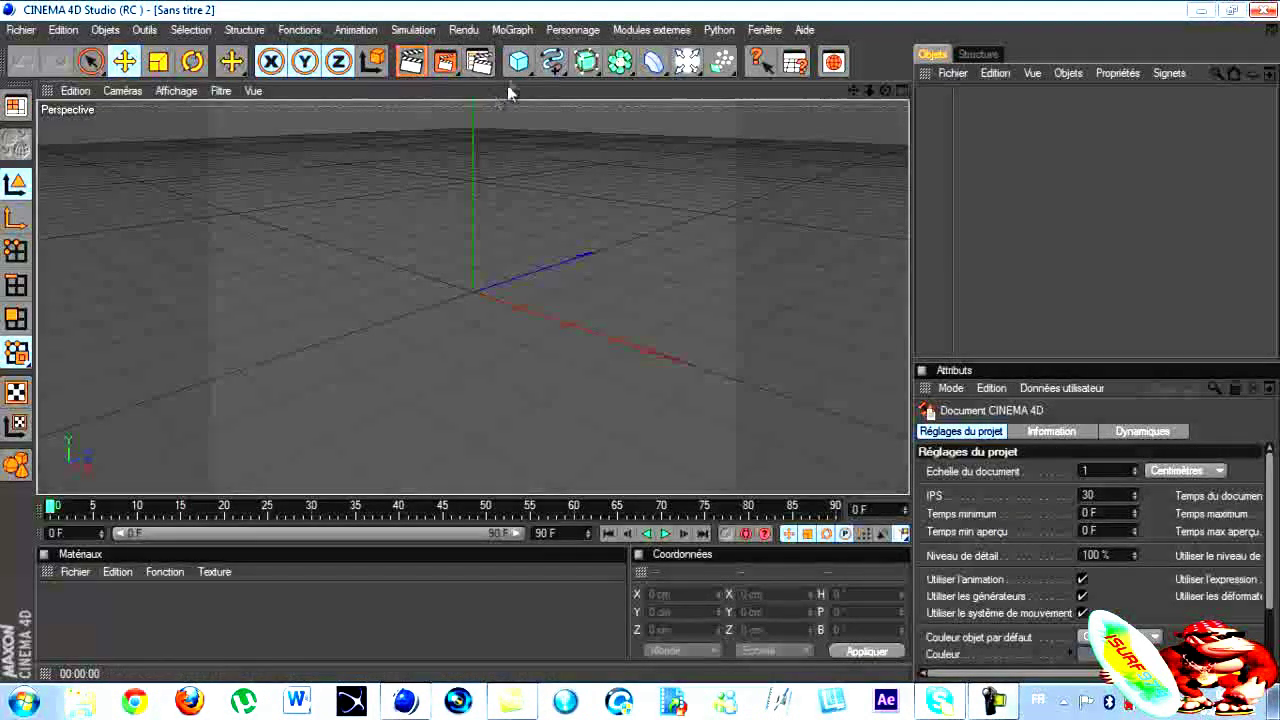
left_click(481, 62)
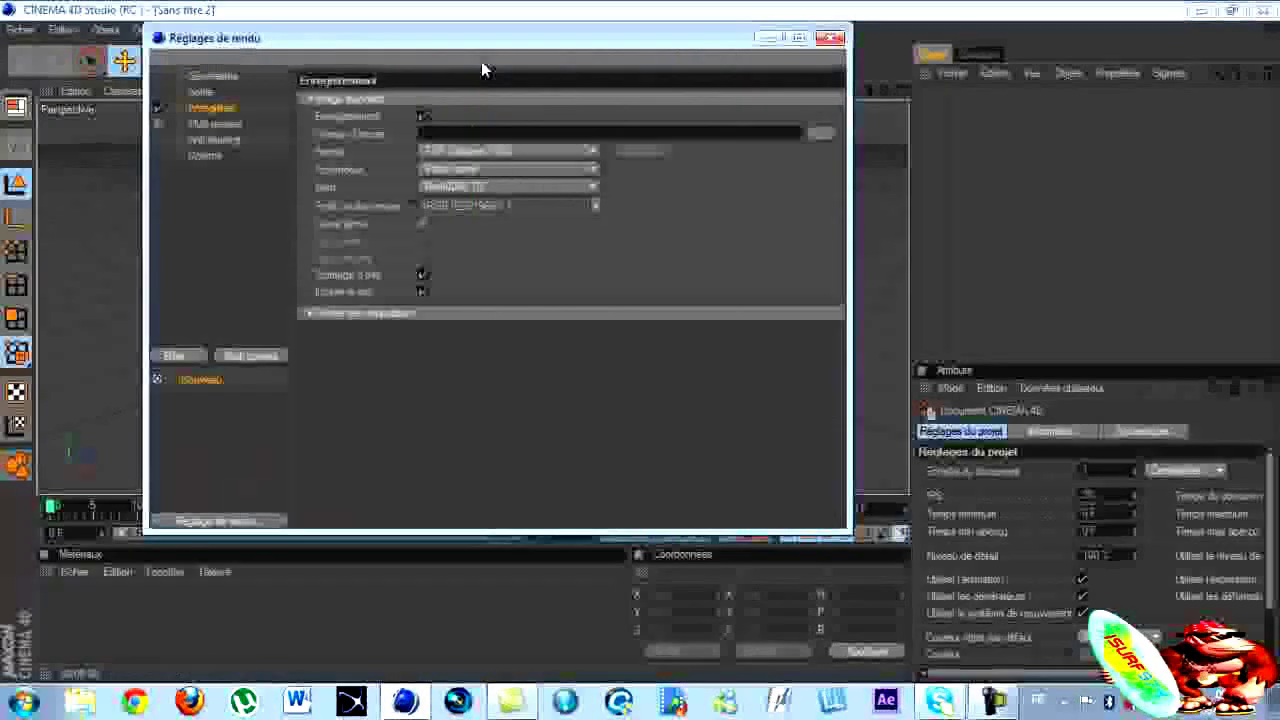
left_click(211, 75)
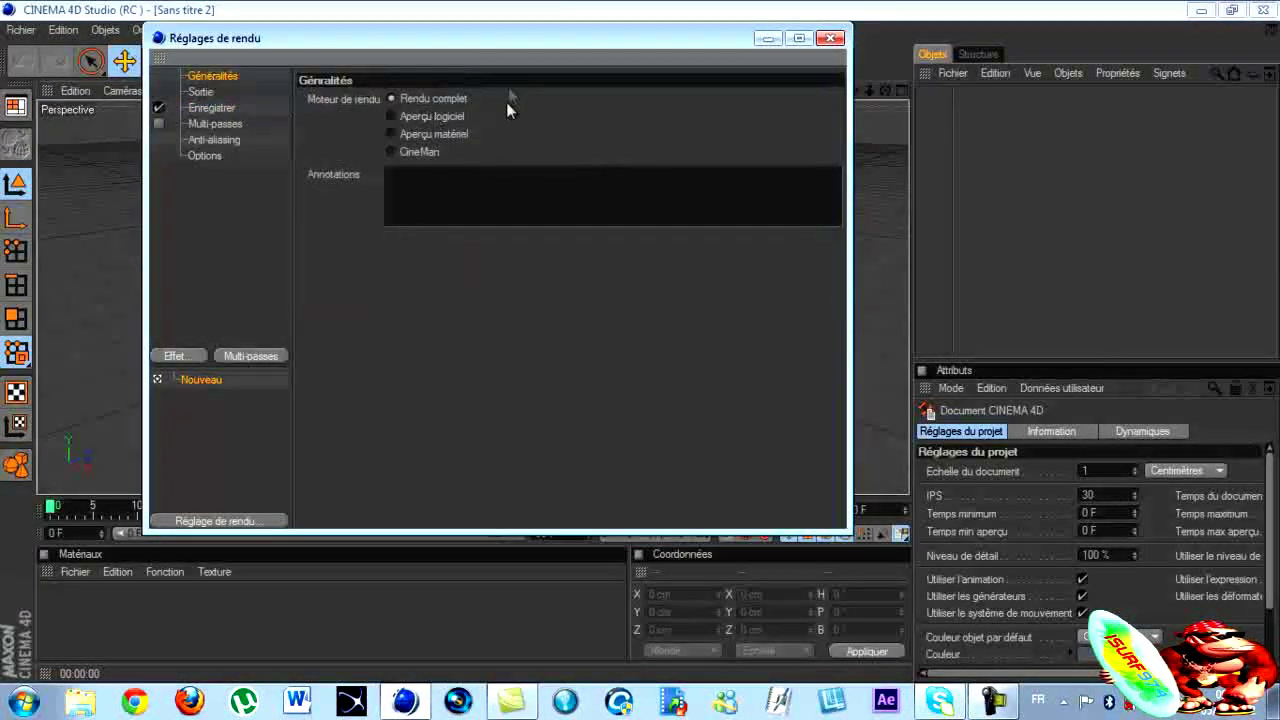
left_click(199, 92)
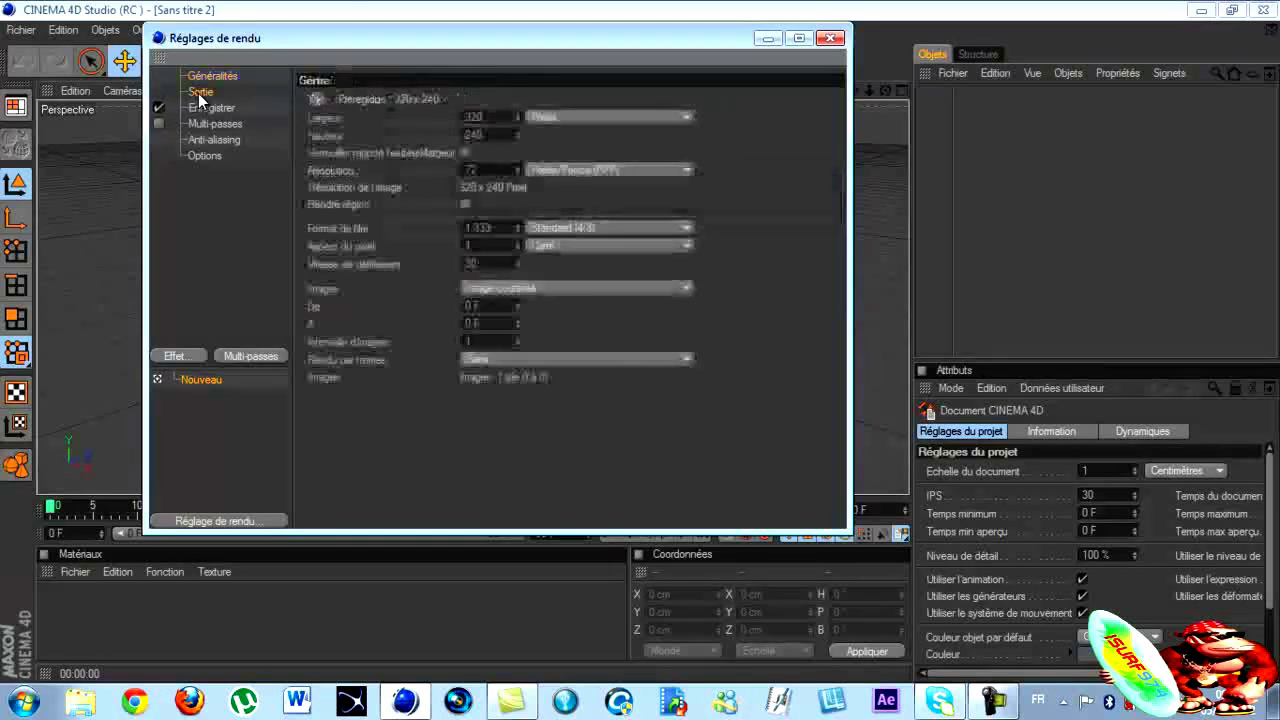
left_click(317, 99)
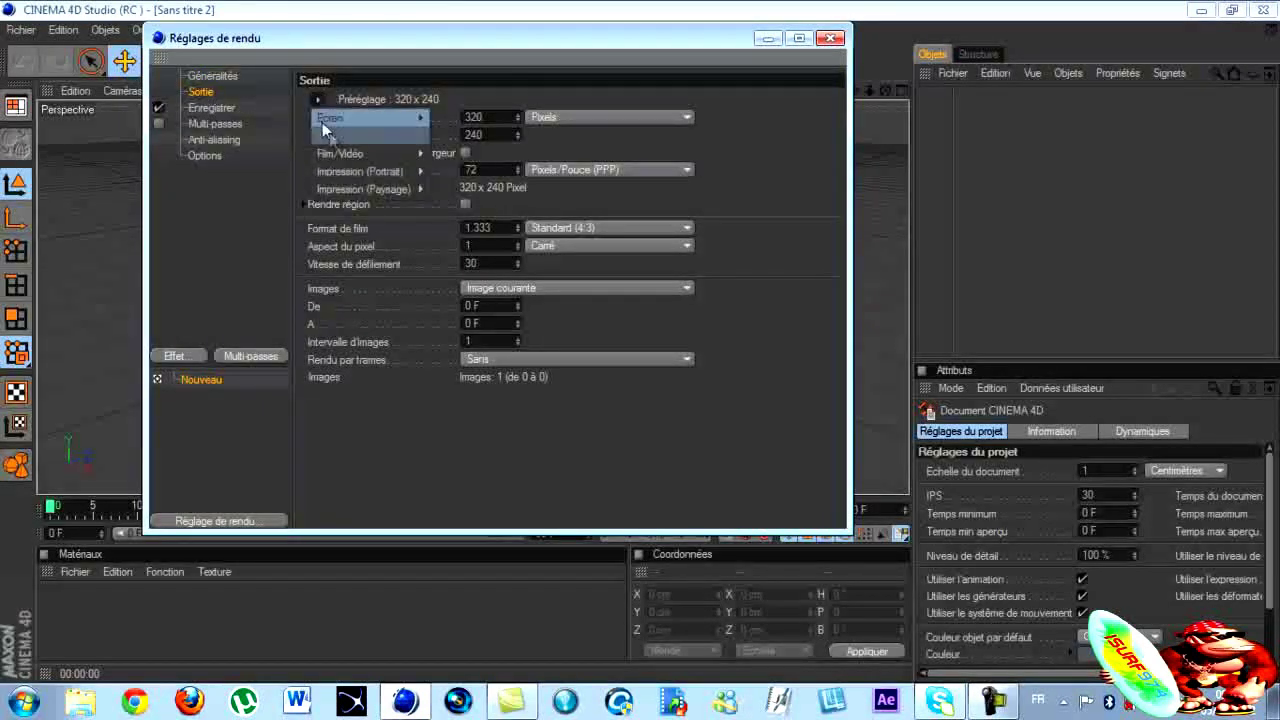
mouse_move(341, 153)
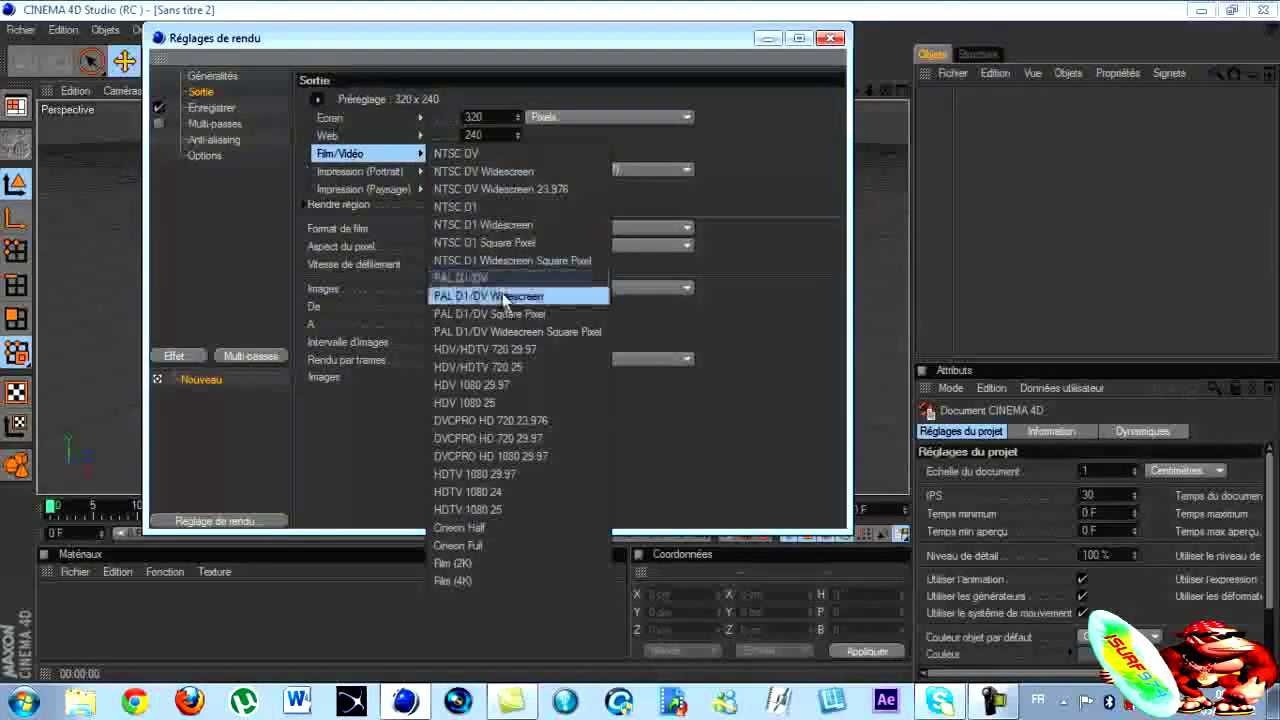
left_click(544, 350)
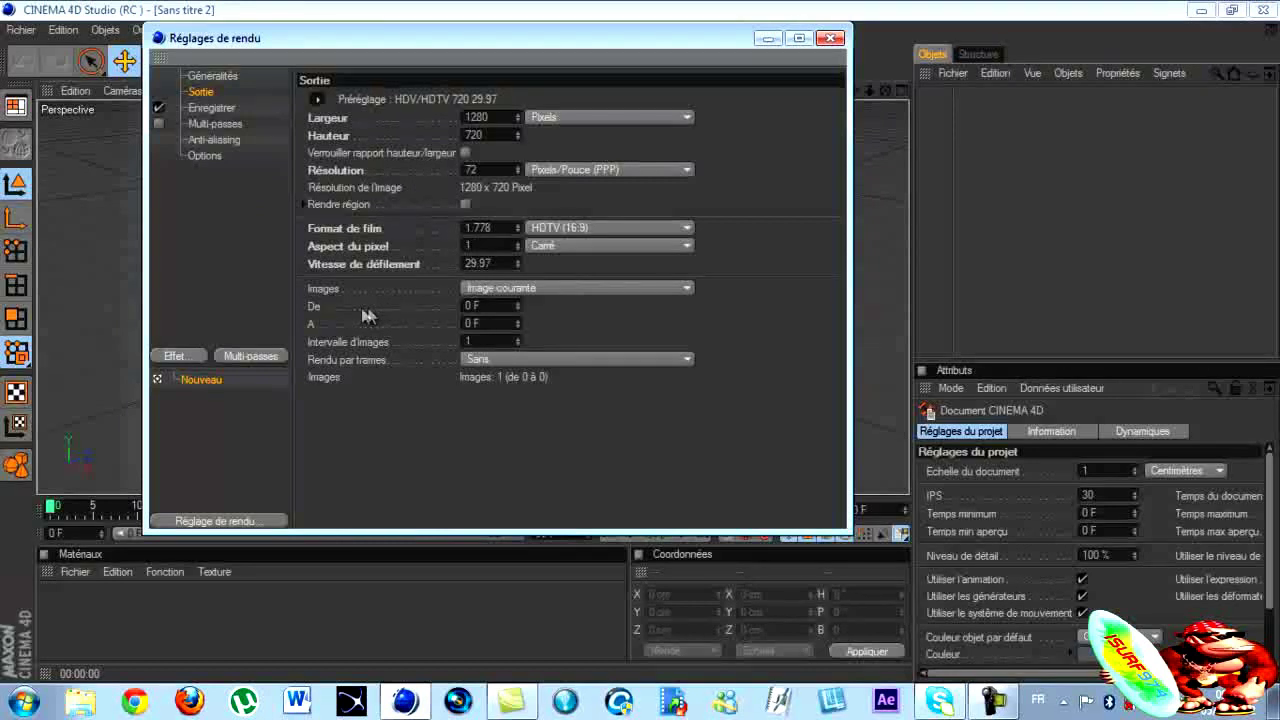
left_click(579, 289)
left_click(566, 341)
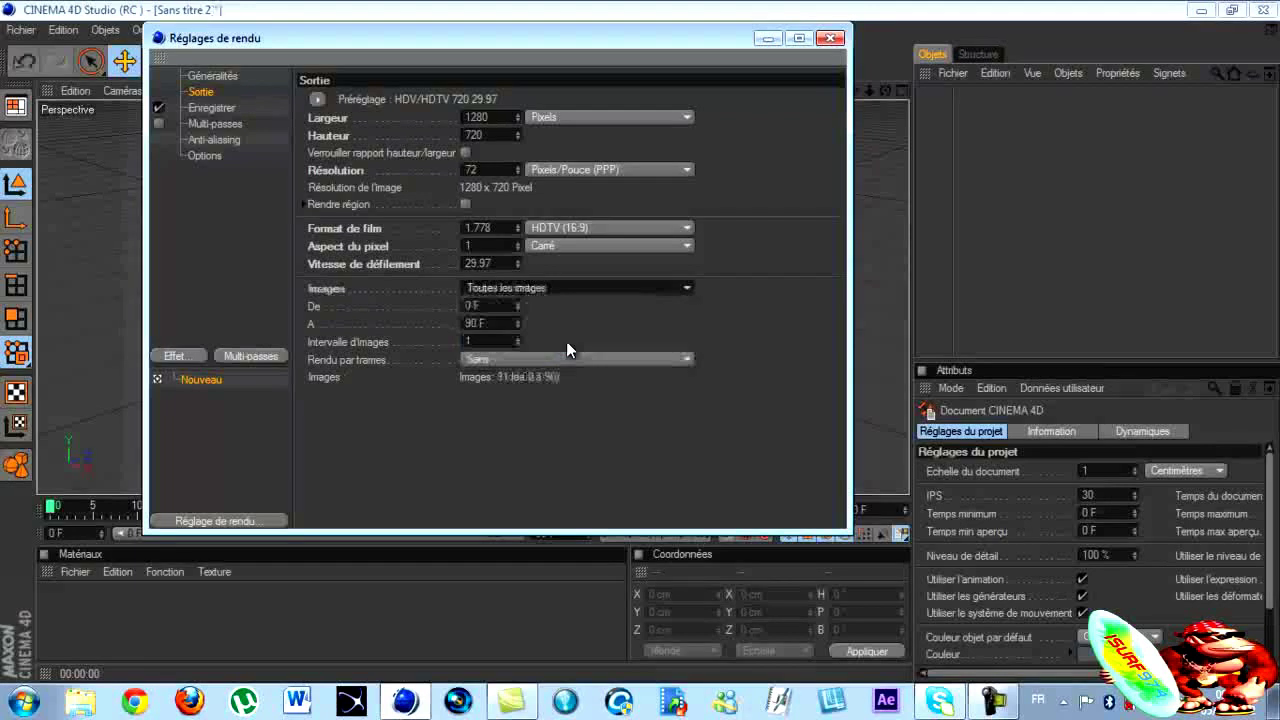
Set the render to save as Film AVI on the desktop under the file name "logo ilyasurf", and close the render settings
left_click(213, 107)
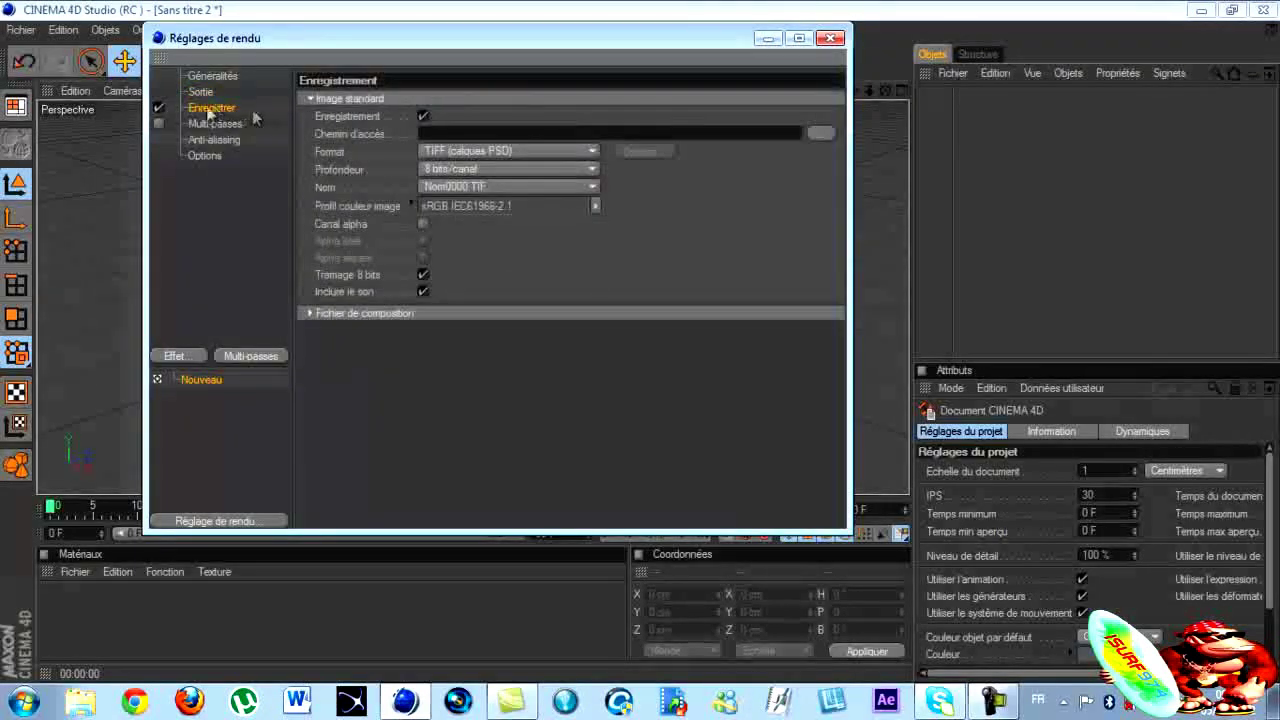
left_click(479, 150)
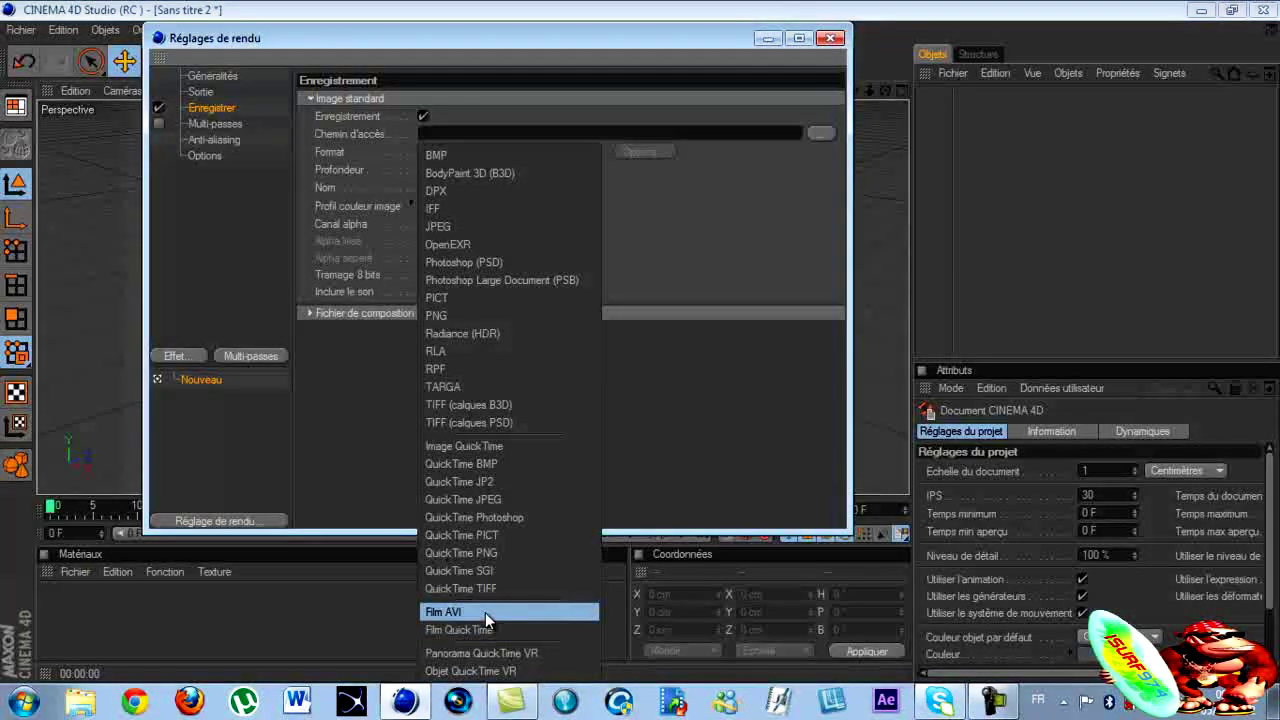
left_click(485, 613)
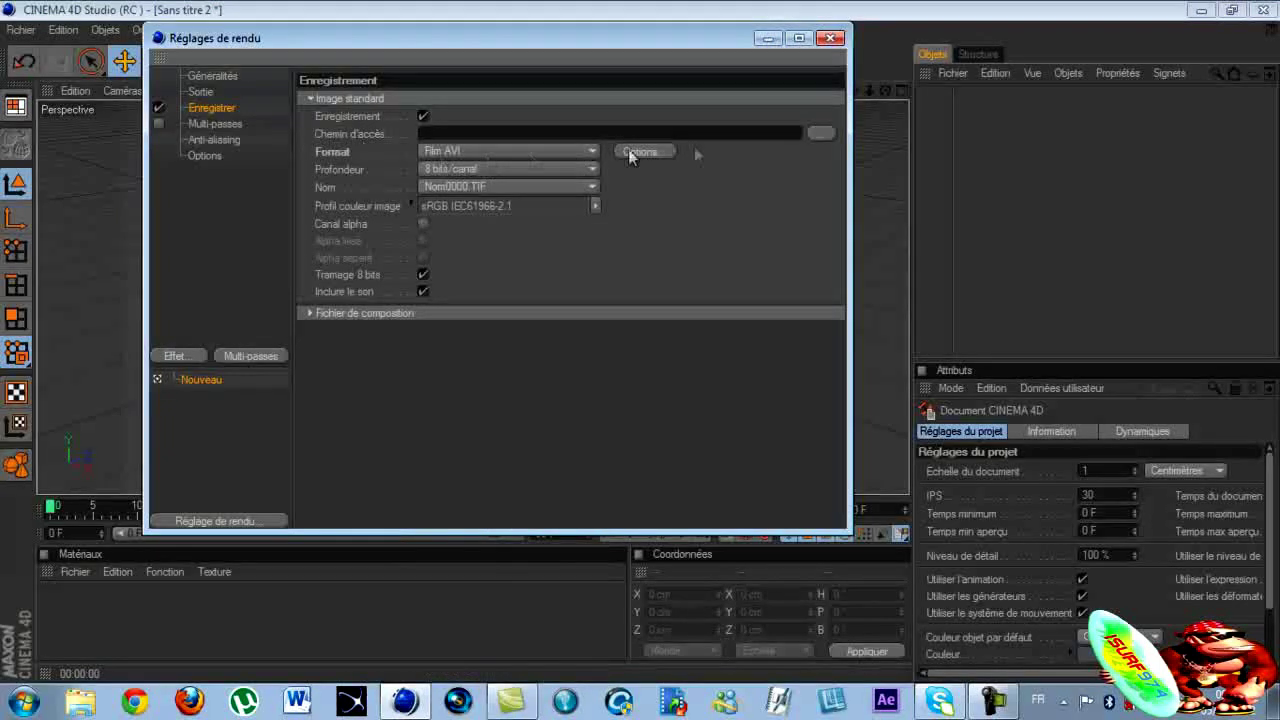
left_click(819, 134)
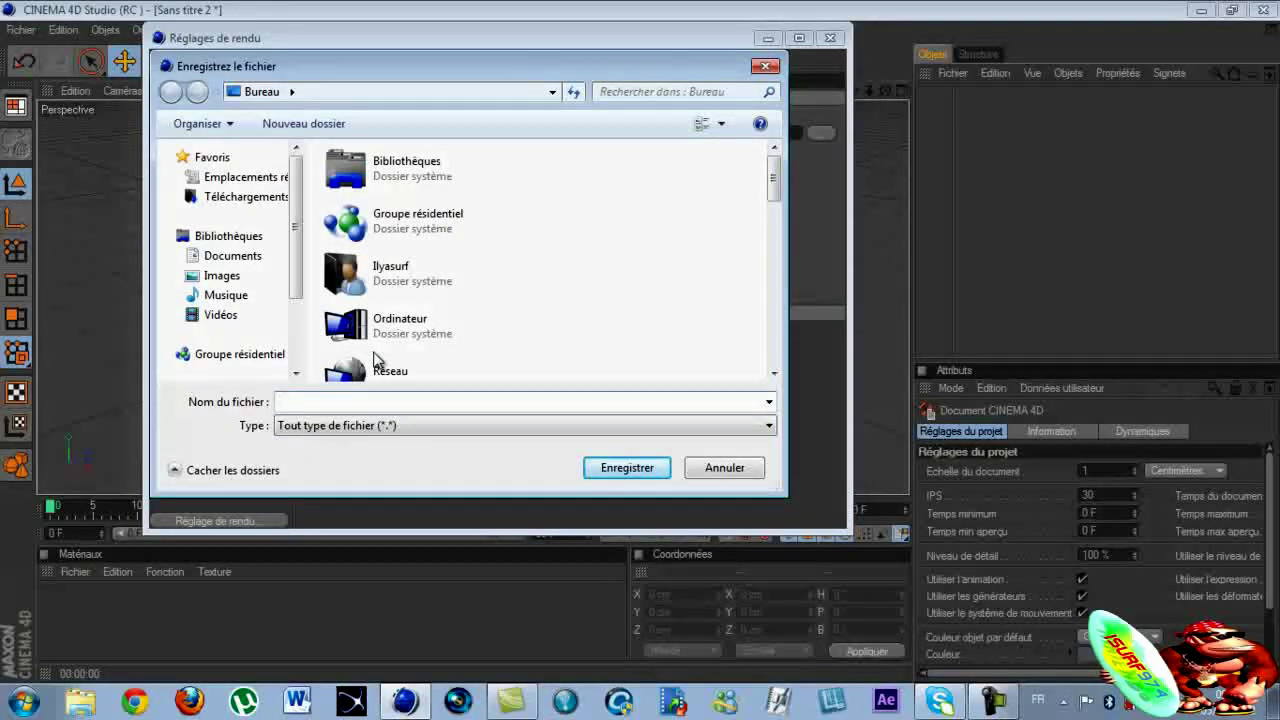
type("logo ilyasurf")
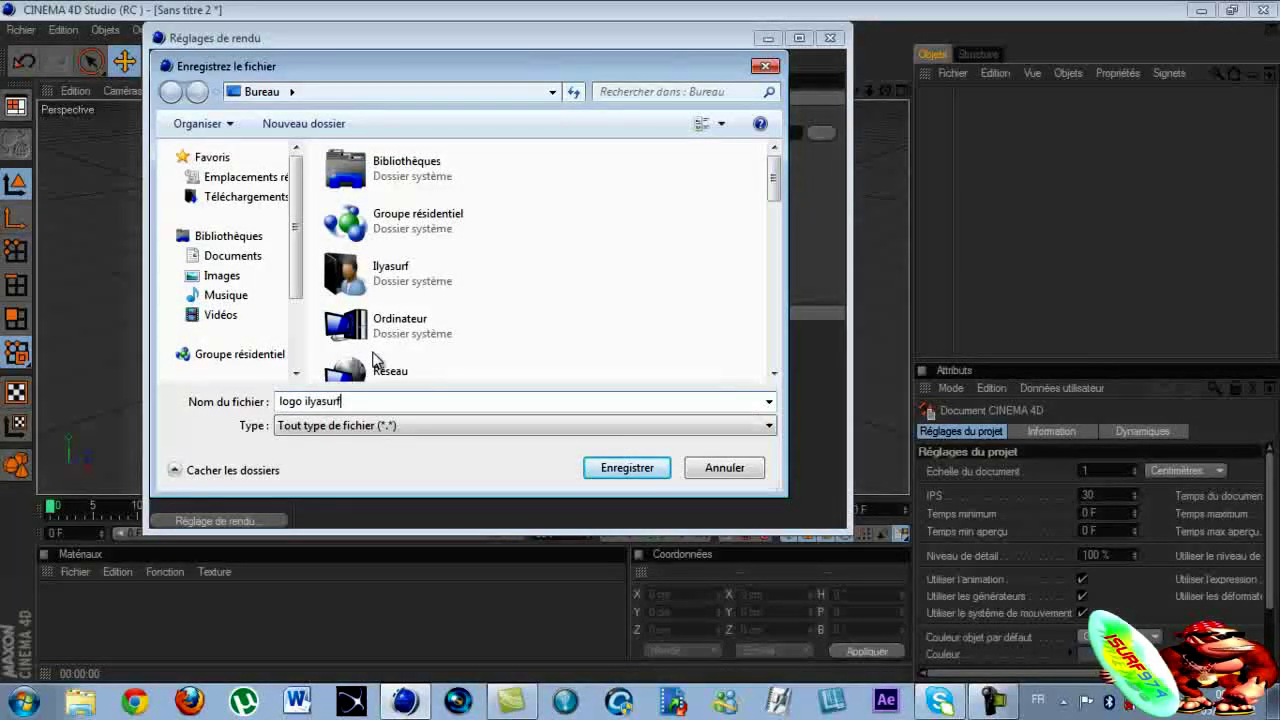
left_click(627, 467)
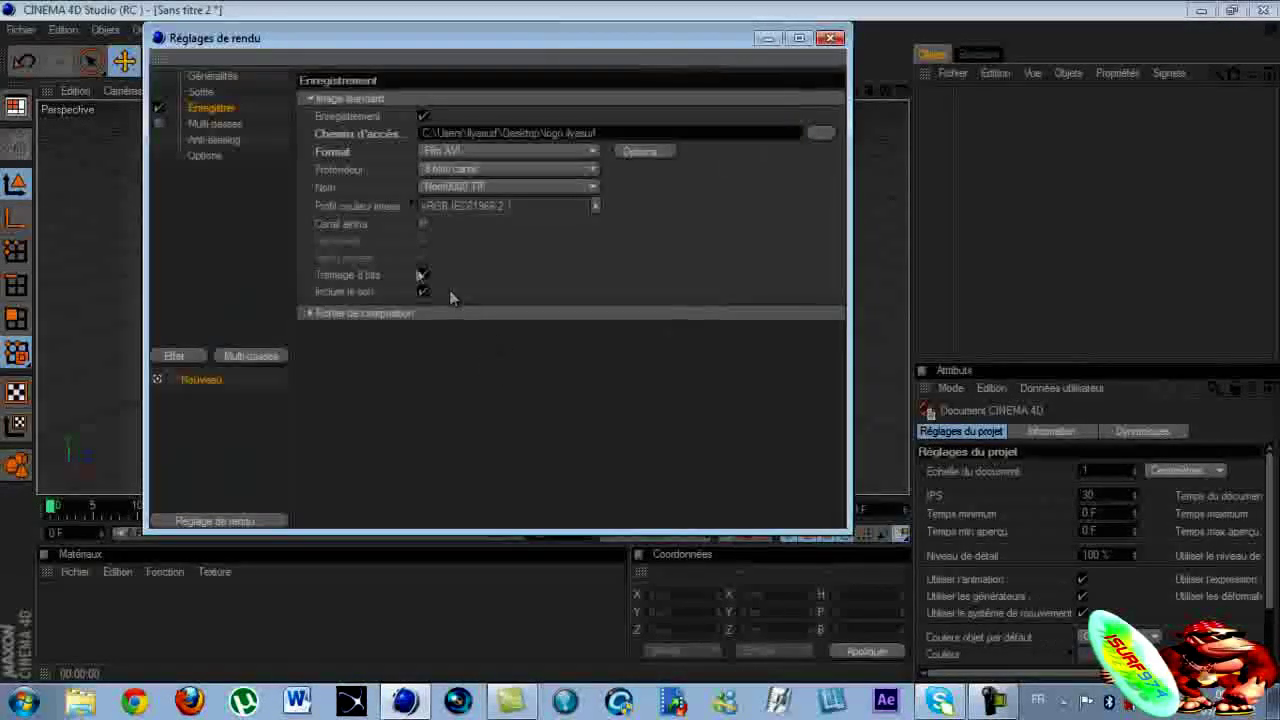
left_click(830, 38)
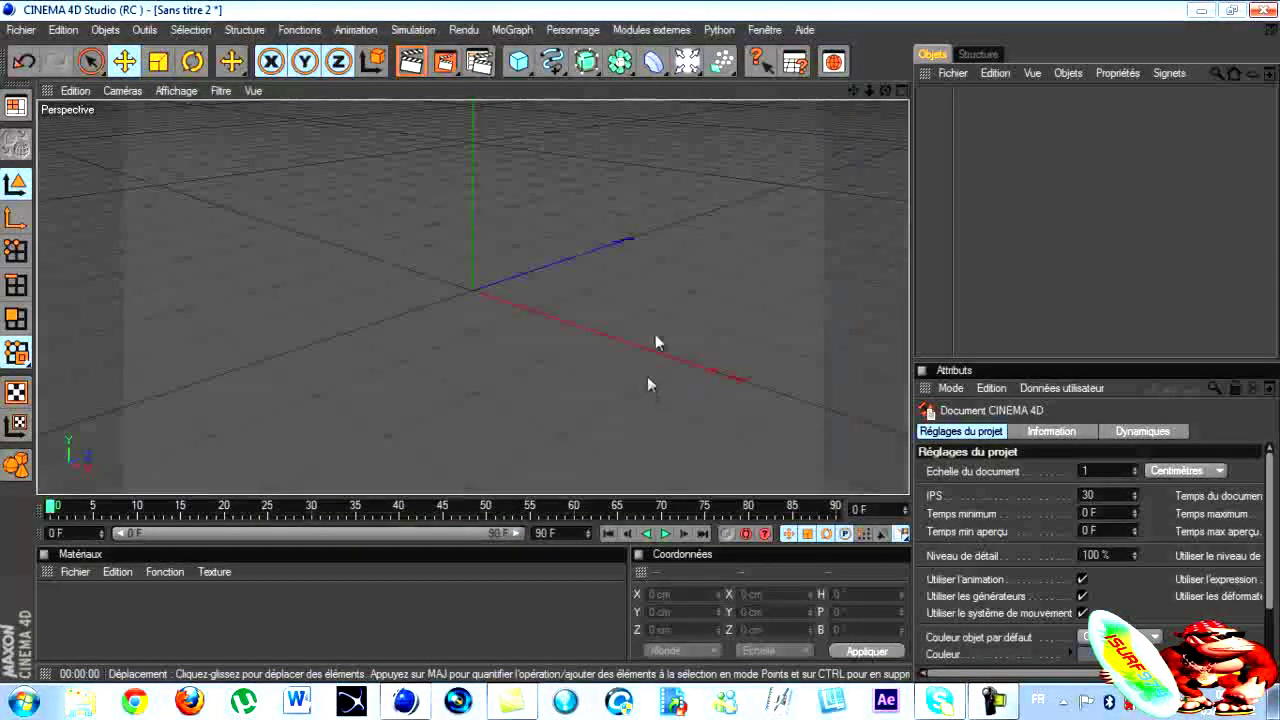
Add a MoGraph Mo Texte object and set its text to "ilyasurf"
left_click(513, 30)
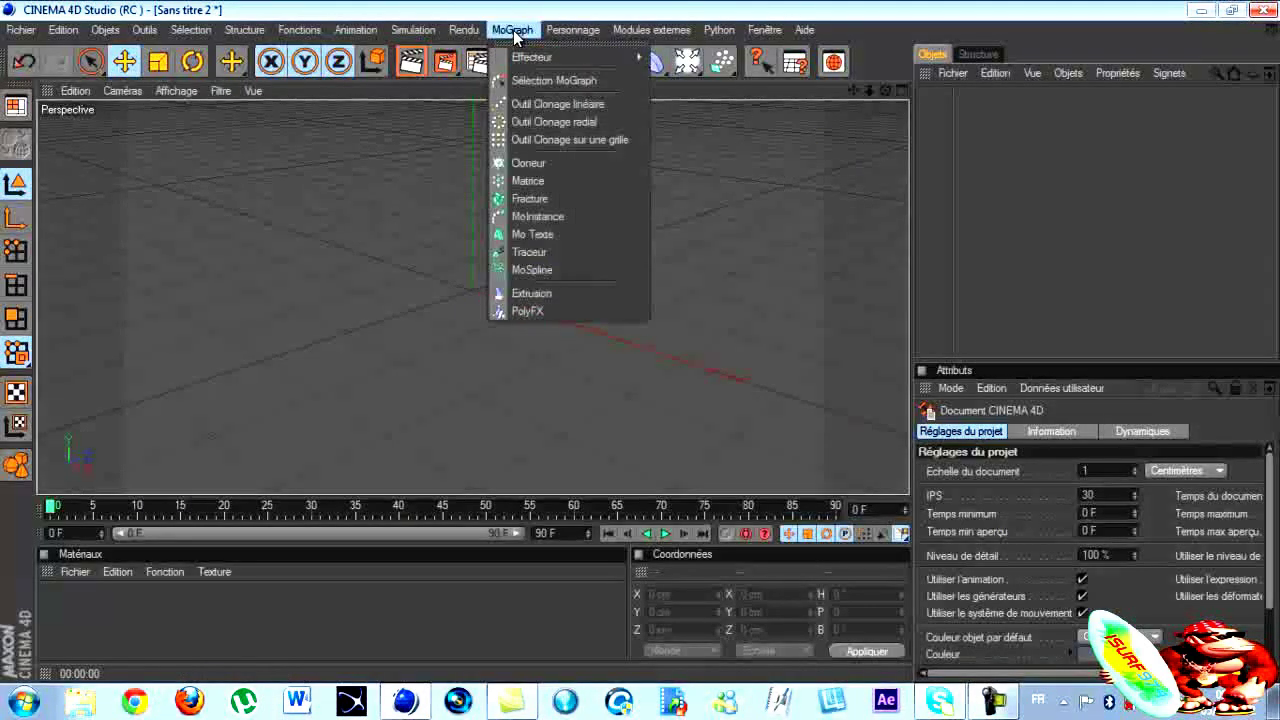
left_click(540, 234)
double_click(1012, 527)
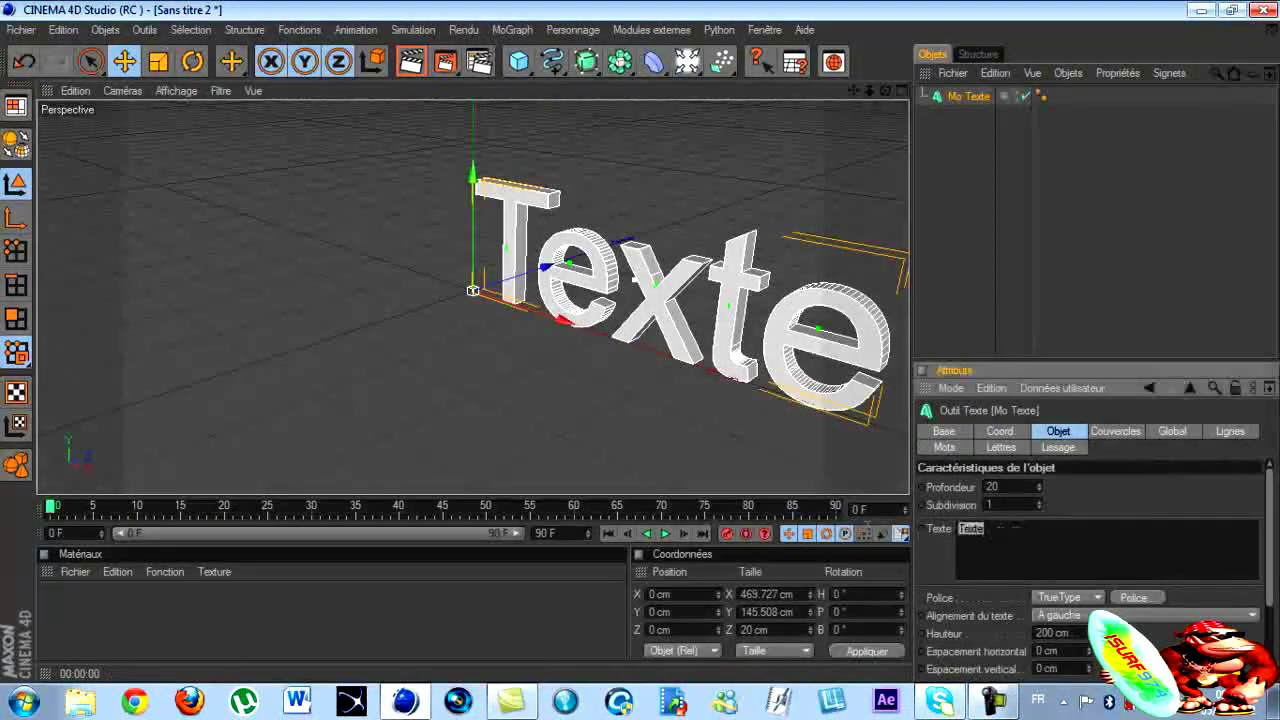
type("ilyasurf")
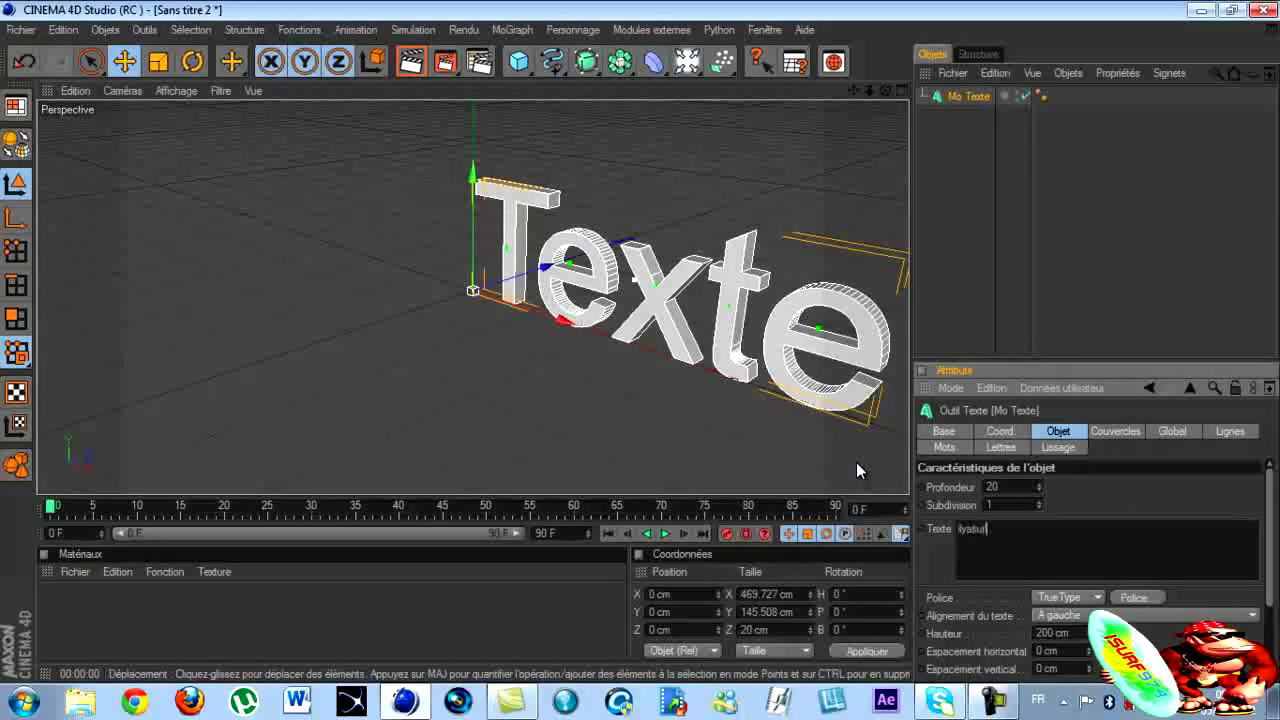
left_click(1118, 474)
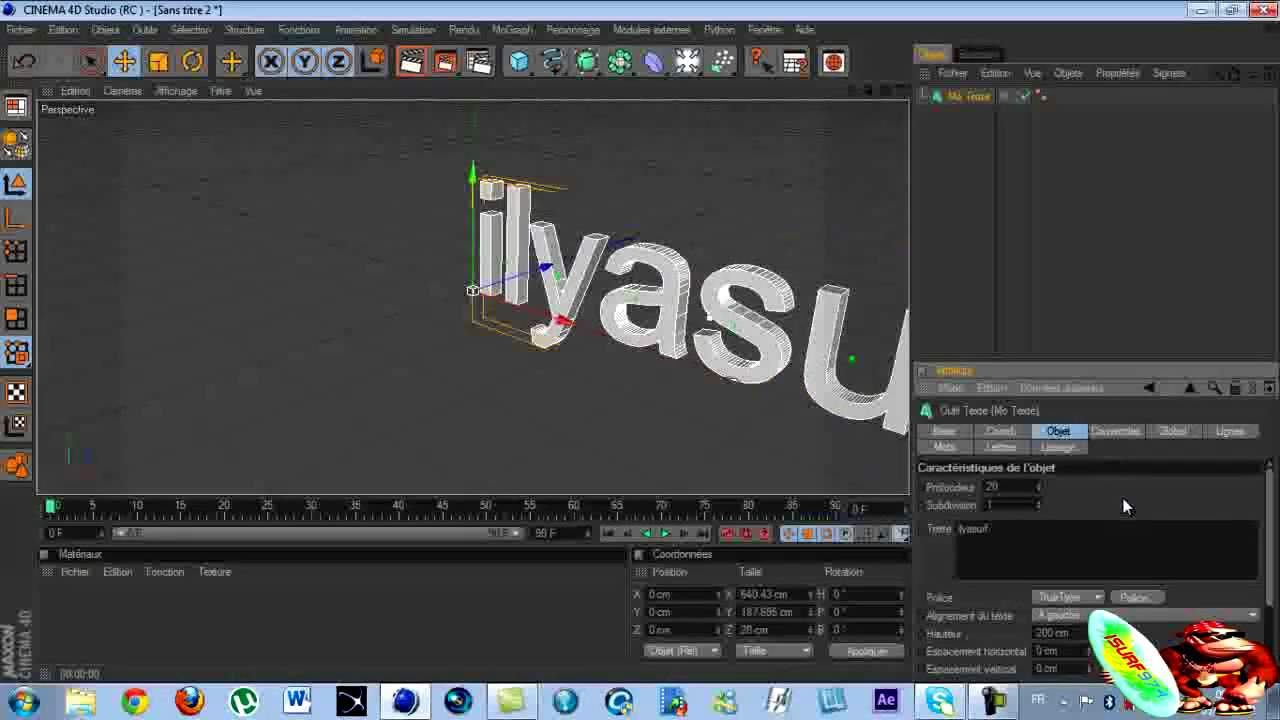
Change the text object's font to BatmanForeverAlternate in Normal style
left_click(1134, 597)
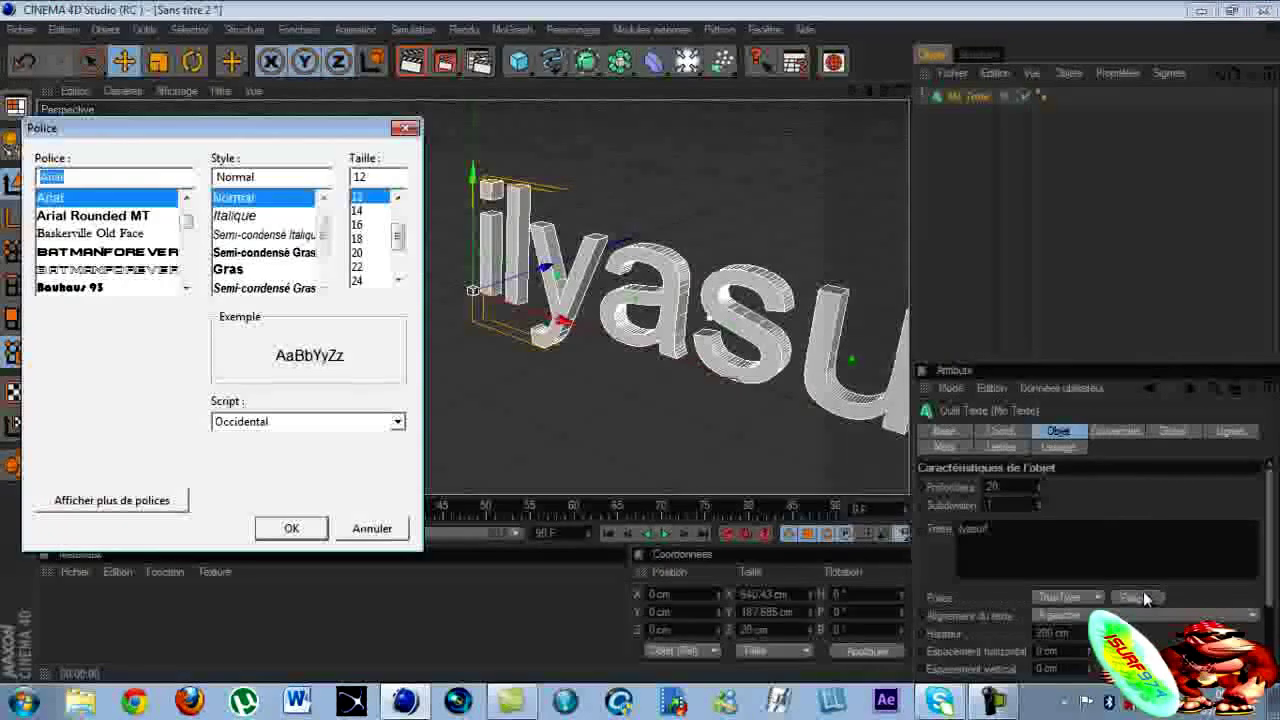
left_click(128, 252)
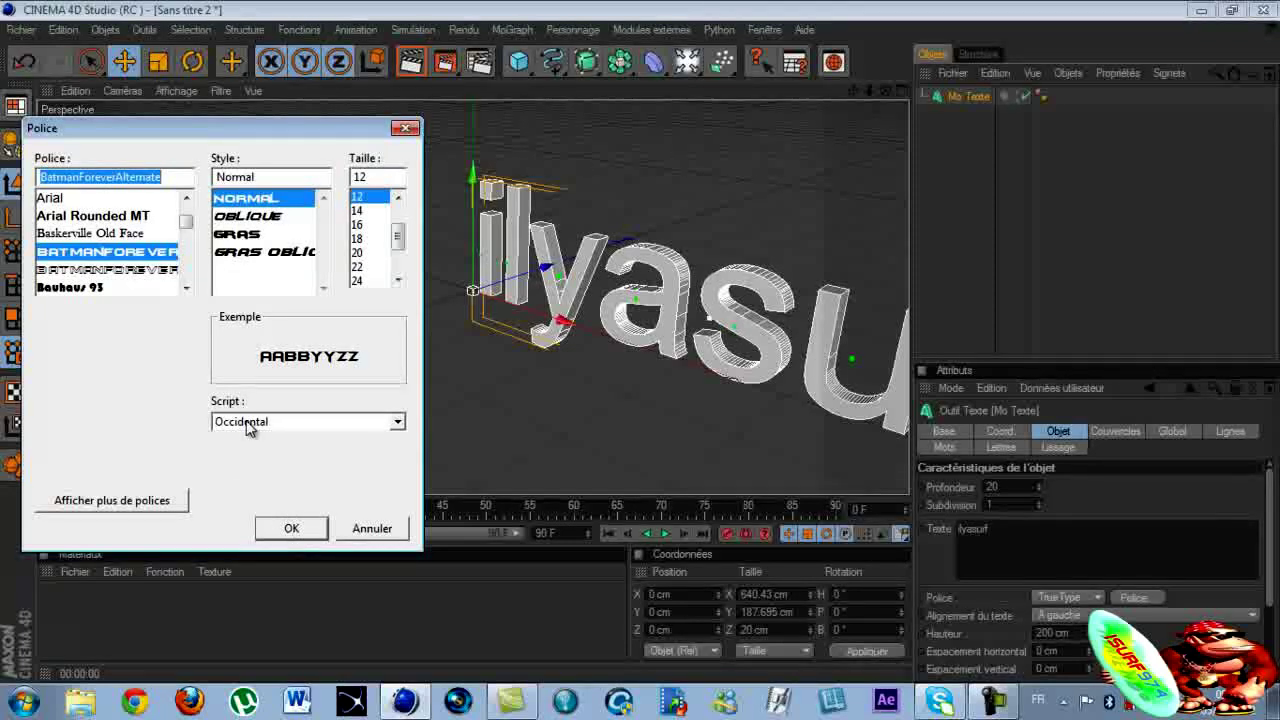
left_click(288, 528)
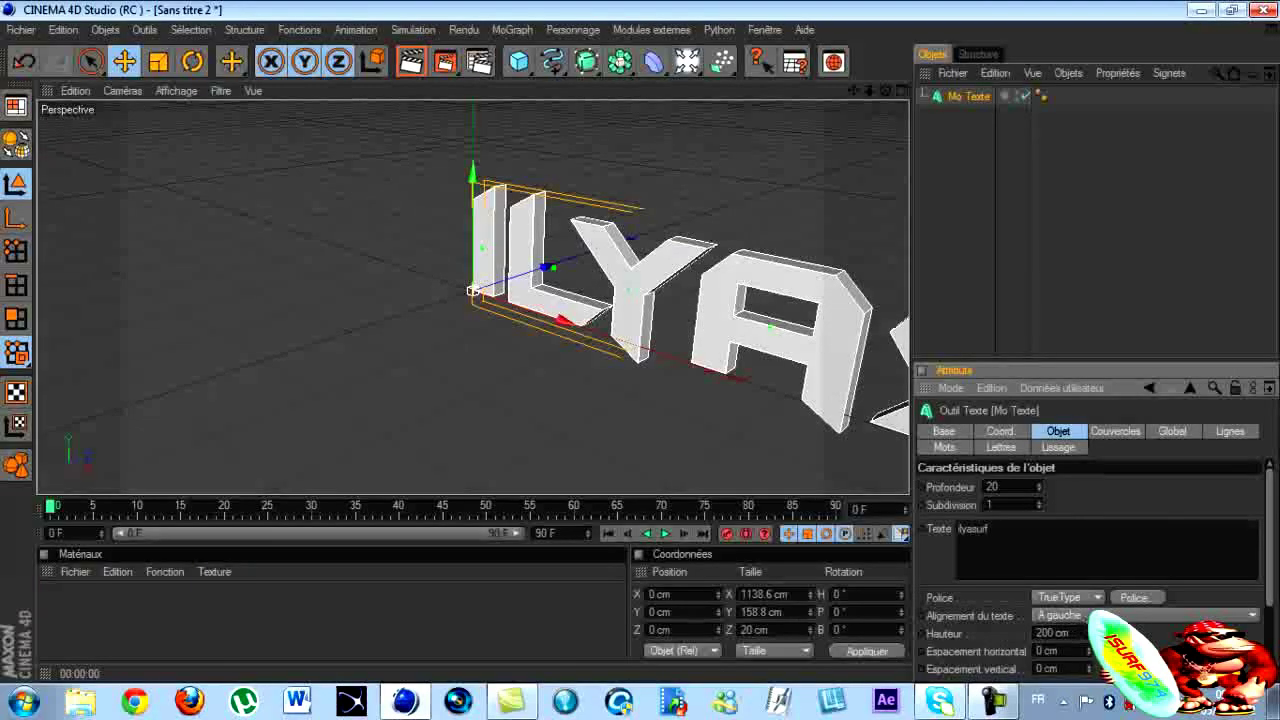
Centre the text's alignment (Centré) and set its depth (Profondeur) to 50
left_click(1120, 615)
left_click(1090, 650)
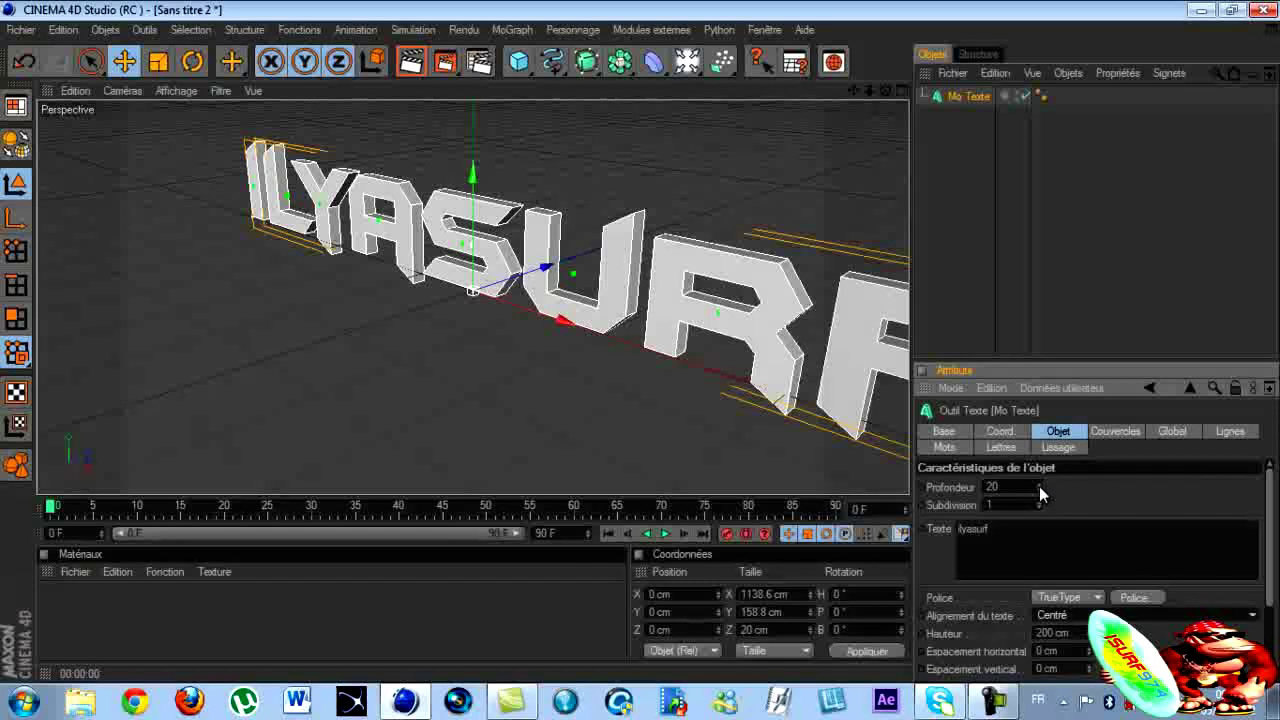
left_click_drag(1039, 486, 1039, 485)
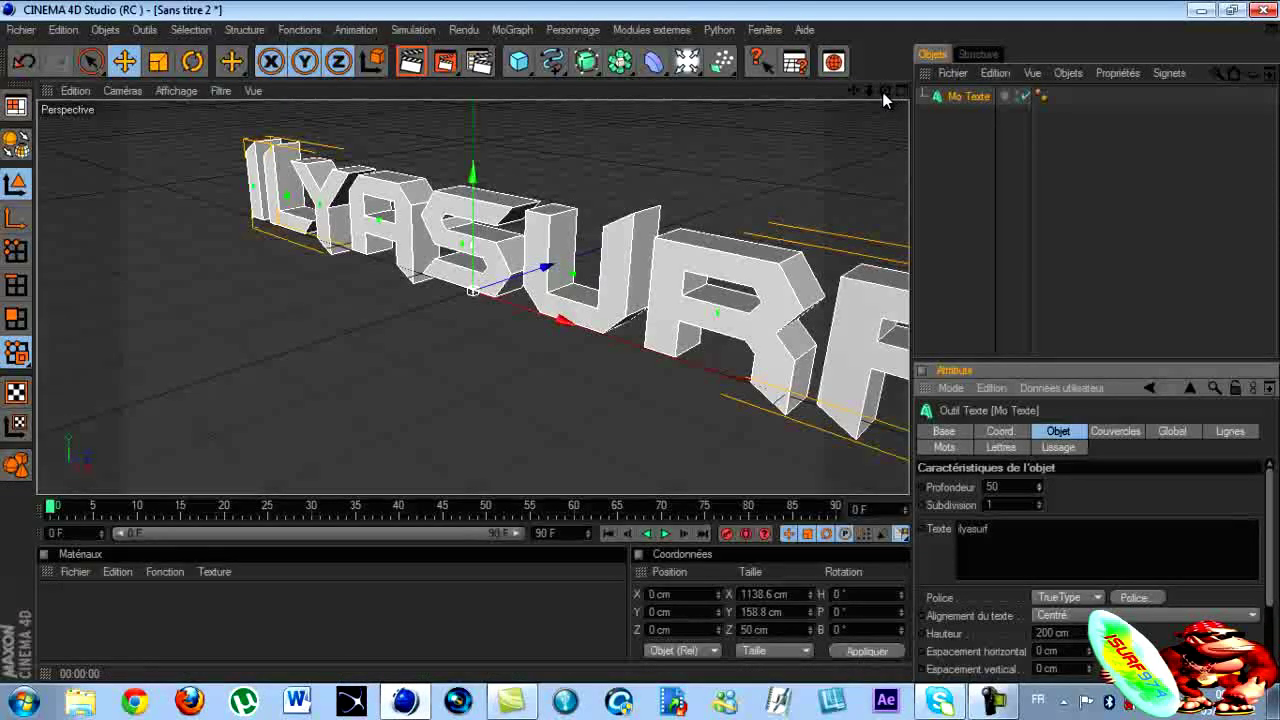
Frame the perspective view so the whole 3D text is seen almost from the front
left_click_drag(885, 91, 640, 349)
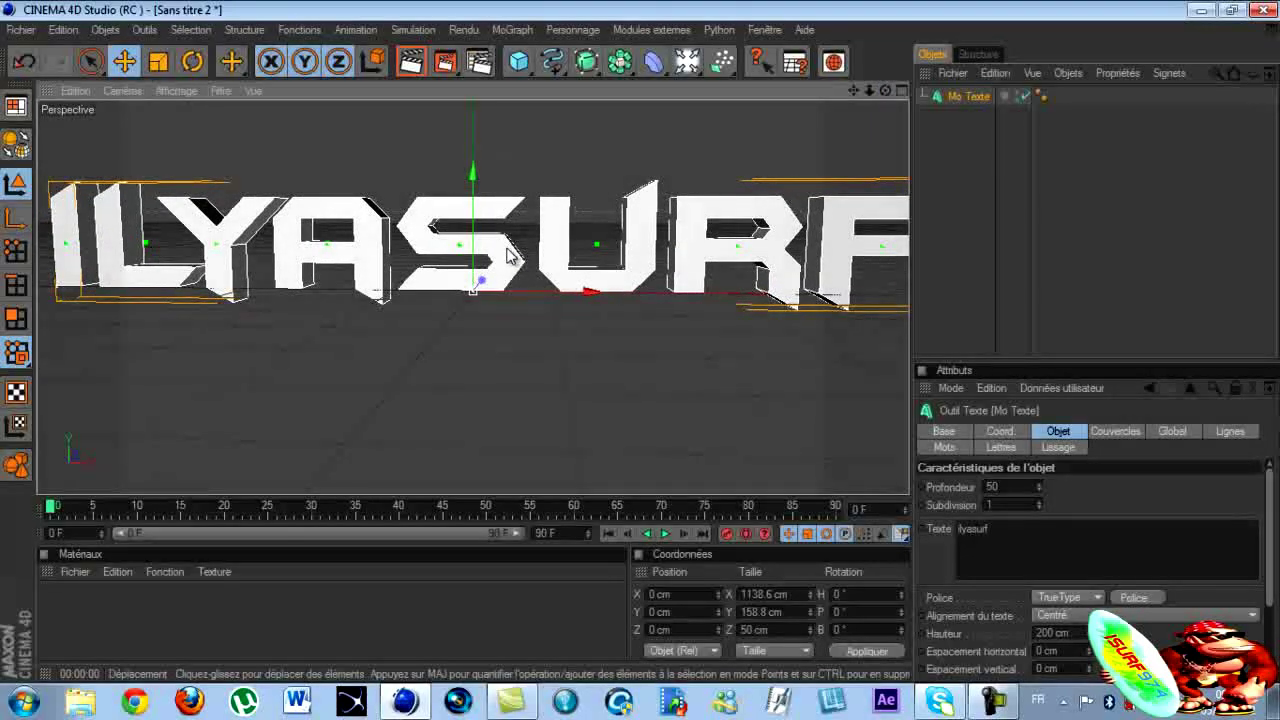
scroll(508, 253, "down", 5)
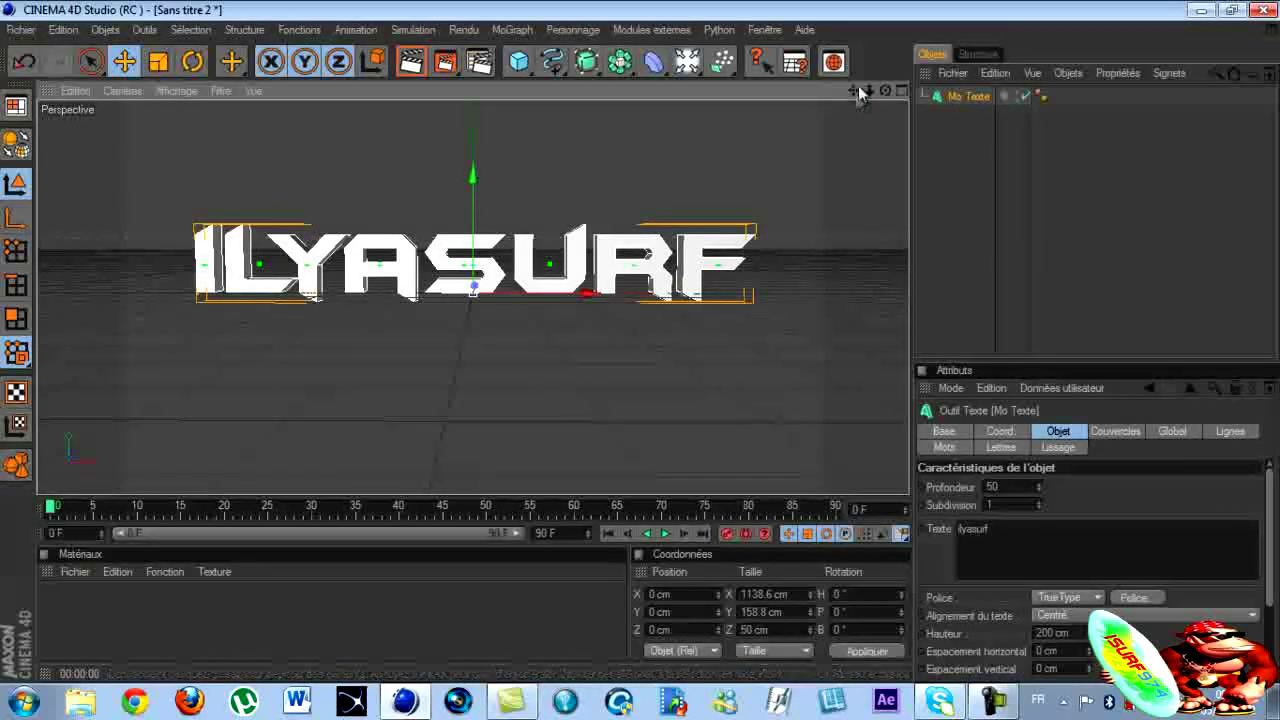
left_click_drag(858, 92, 645, 349)
left_click_drag(885, 91, 640, 347)
left_click_drag(853, 91, 643, 350)
left_click_drag(885, 93, 641, 352)
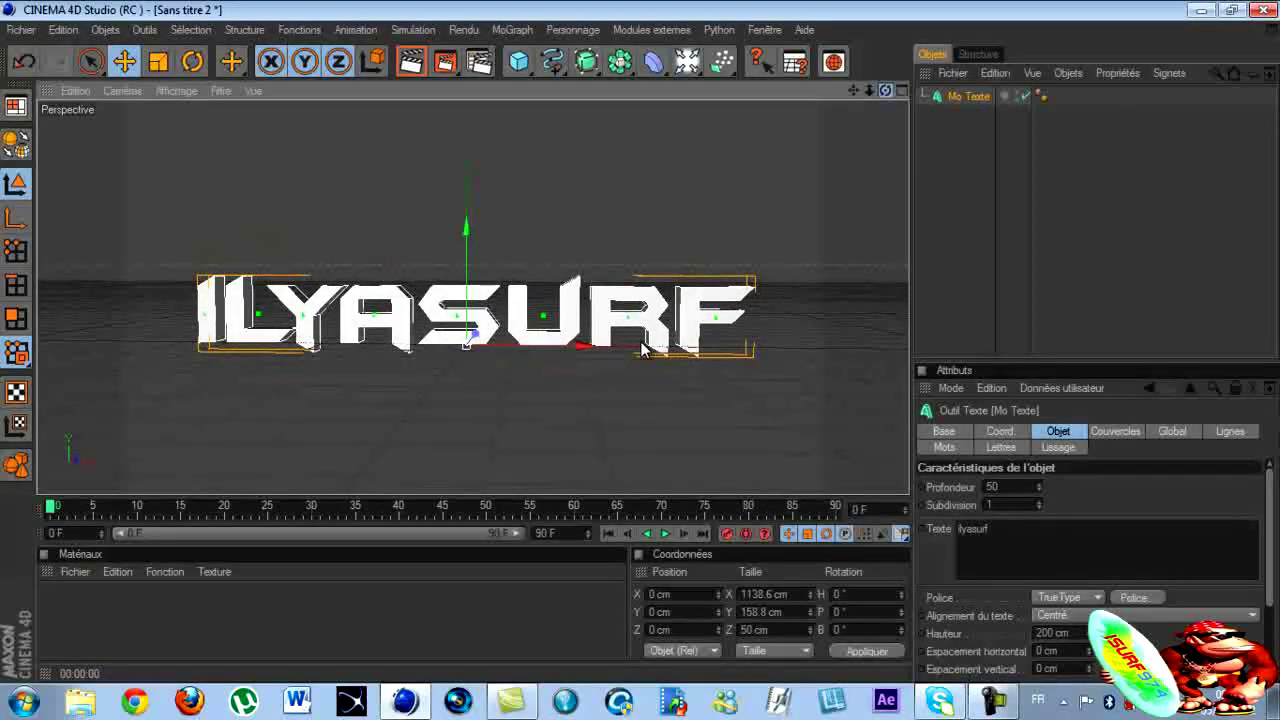
left_click_drag(853, 91, 643, 350)
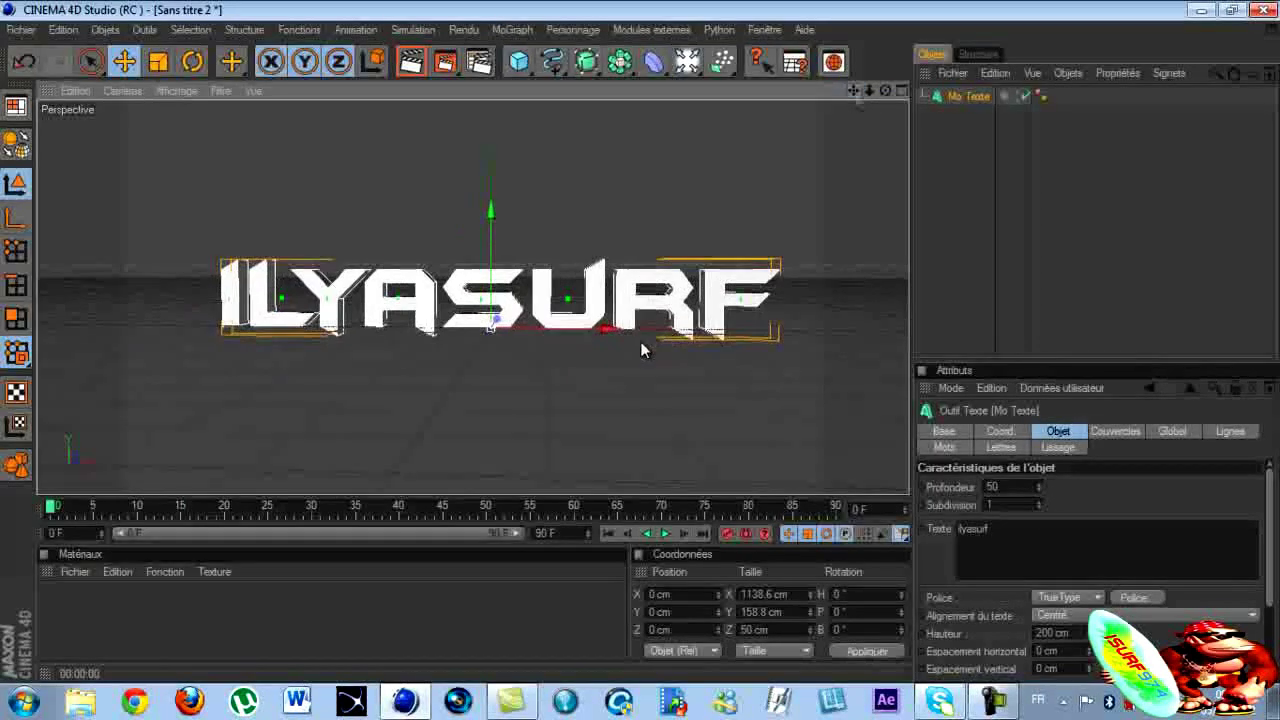
left_click_drag(884, 95, 639, 341)
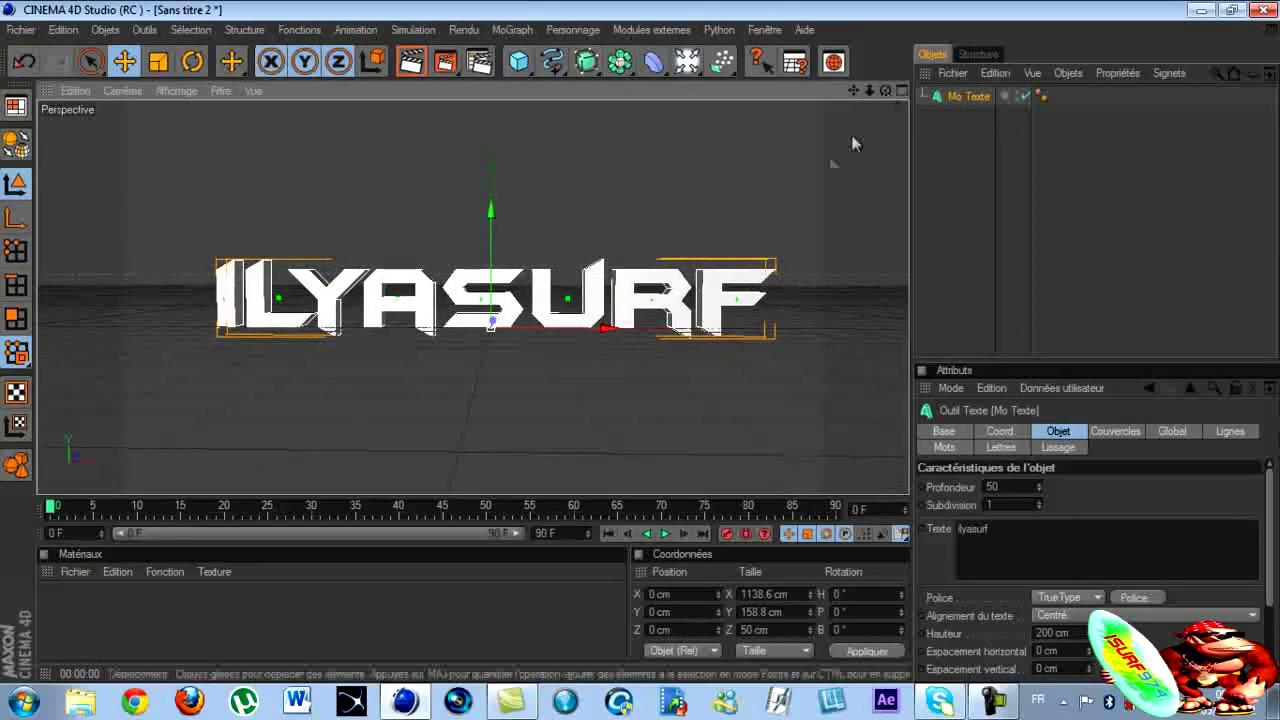
Create a new material and set its colour to a deep blue of about R 5, V 22, B 211
double_click(81, 620)
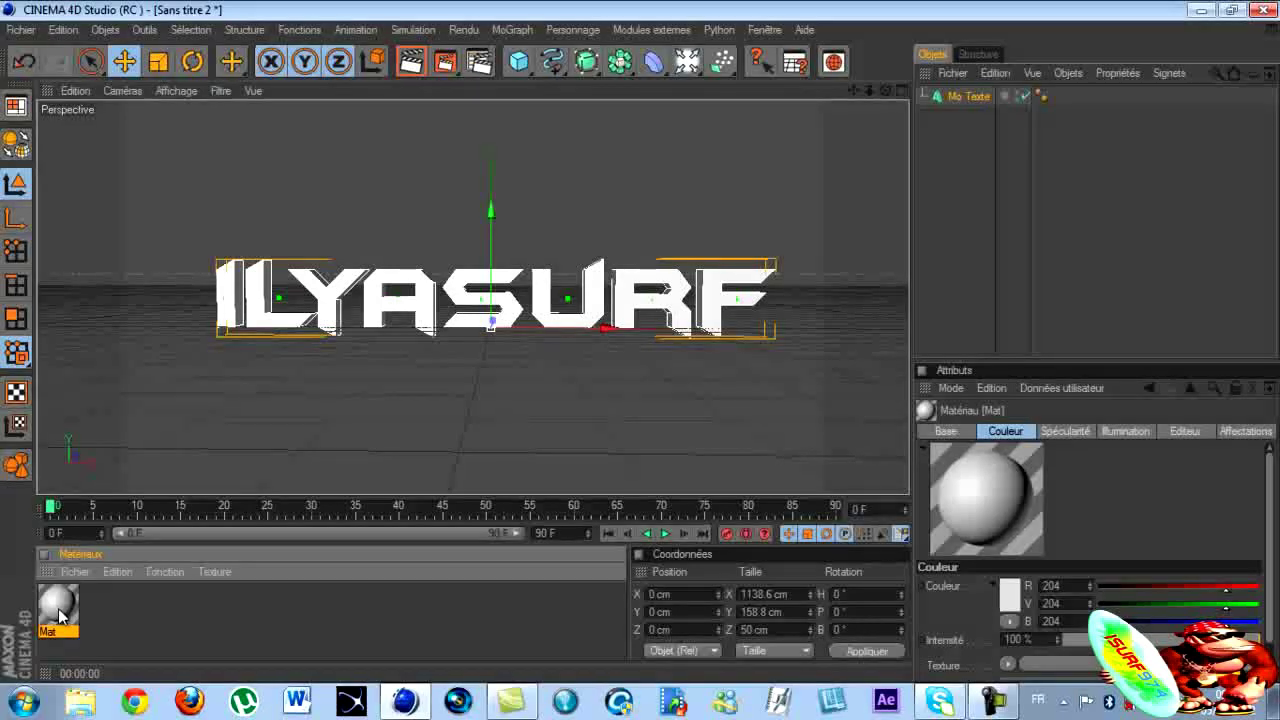
double_click(57, 607)
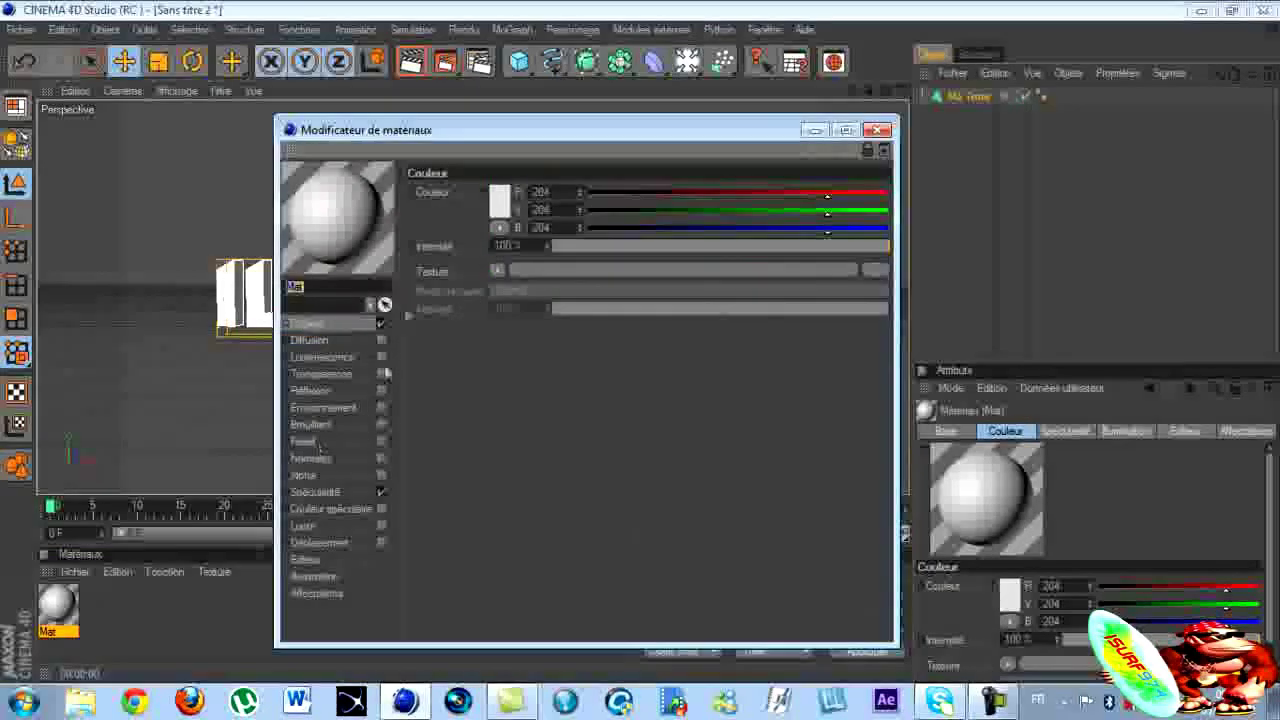
left_click(499, 200)
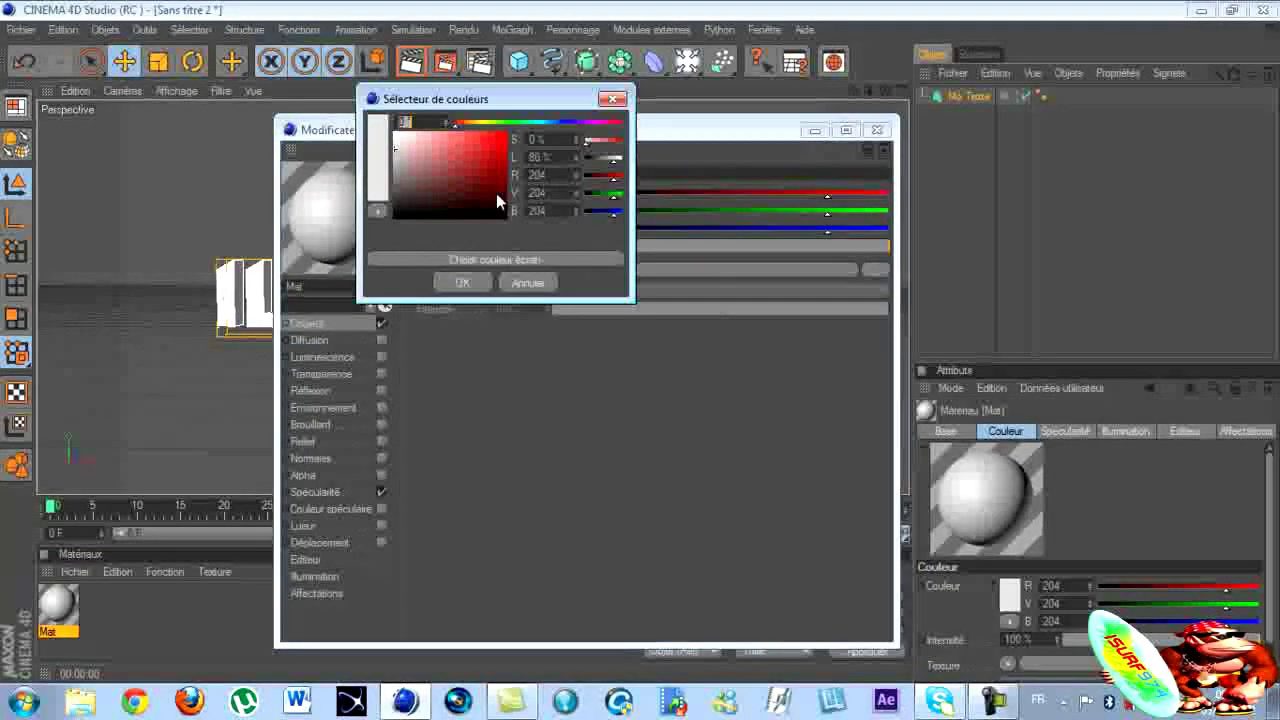
left_click(565, 121)
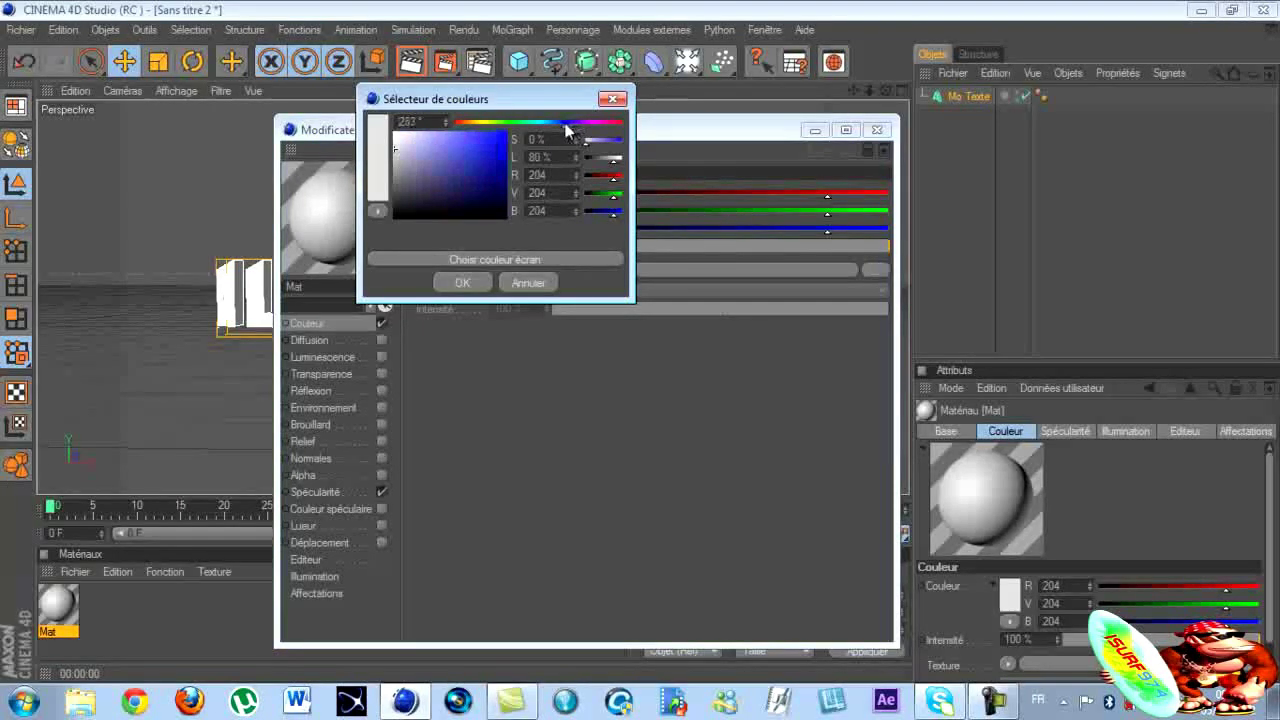
left_click(498, 142)
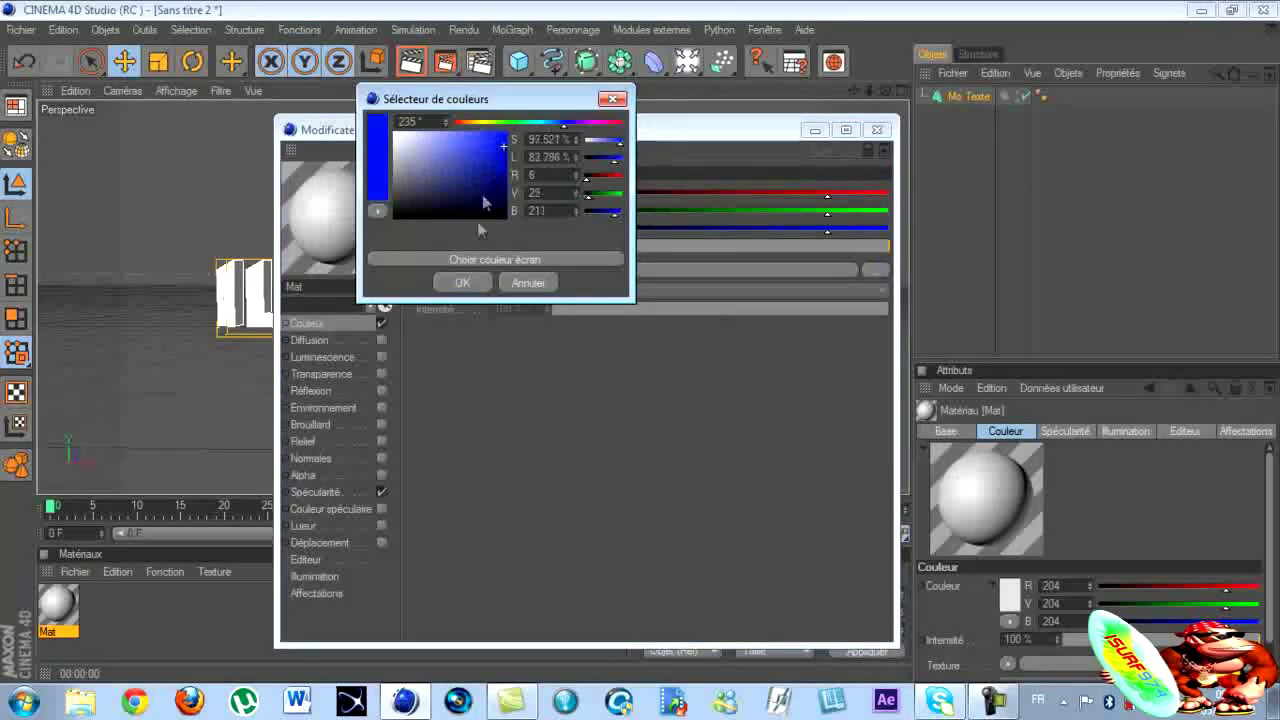
left_click(462, 283)
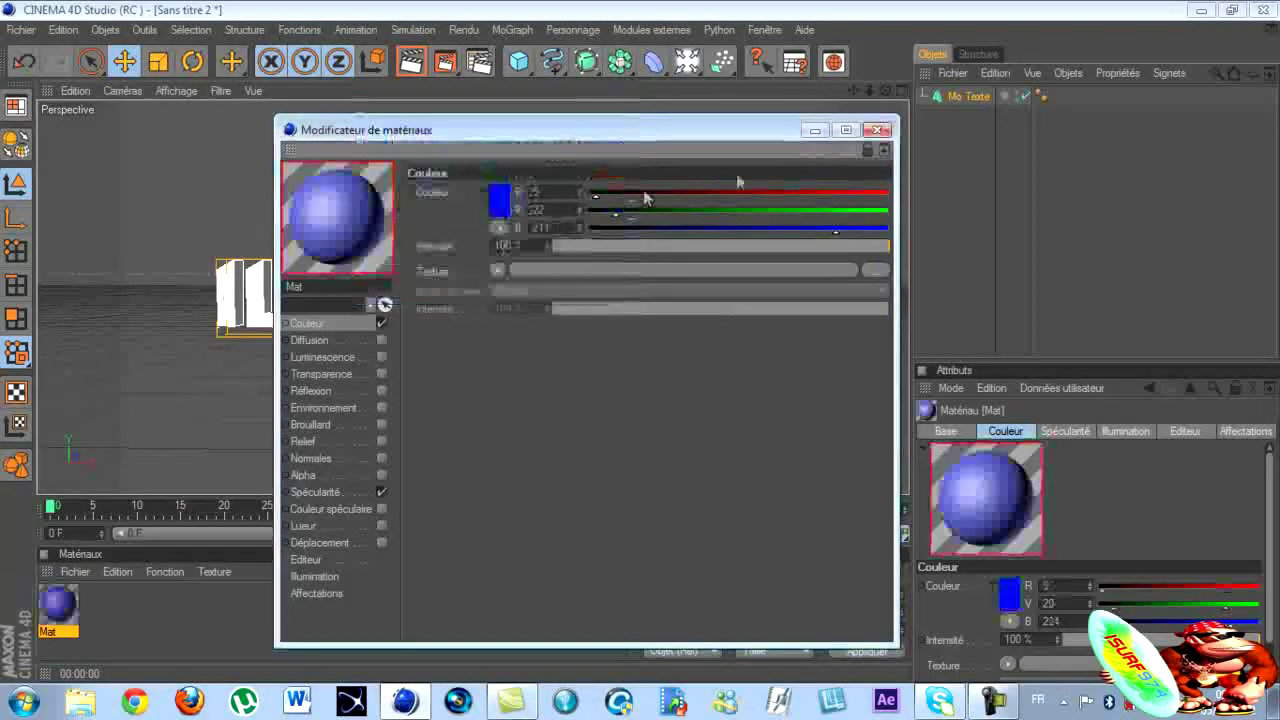
left_click(877, 131)
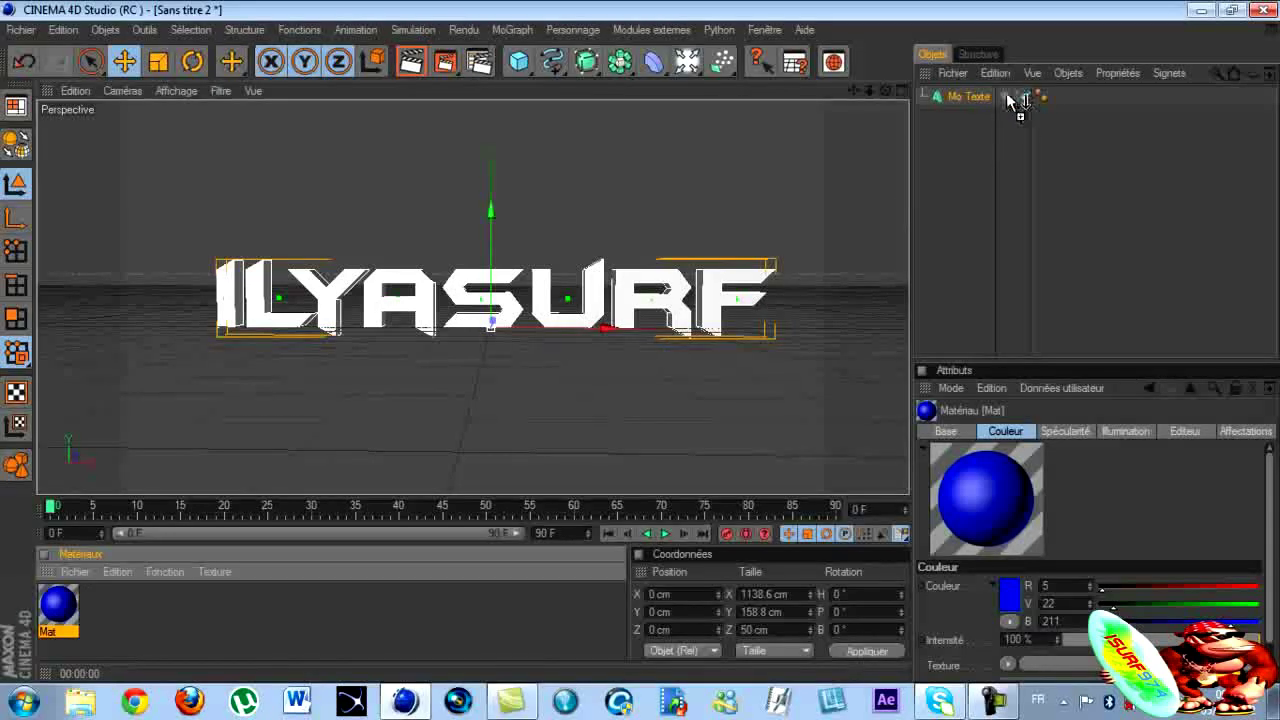
Apply the blue material to the Mo Texte object and preview it by rendering the perspective view
left_click_drag(1008, 97, 1006, 94)
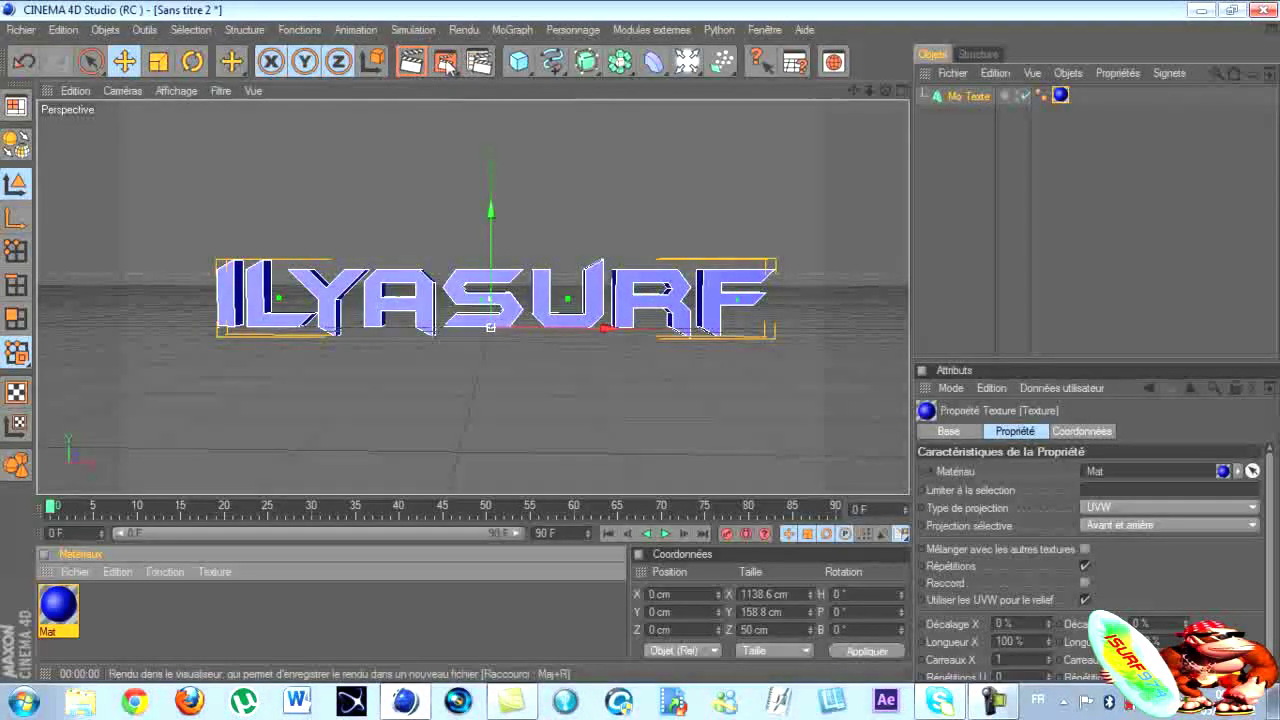
left_click(410, 64)
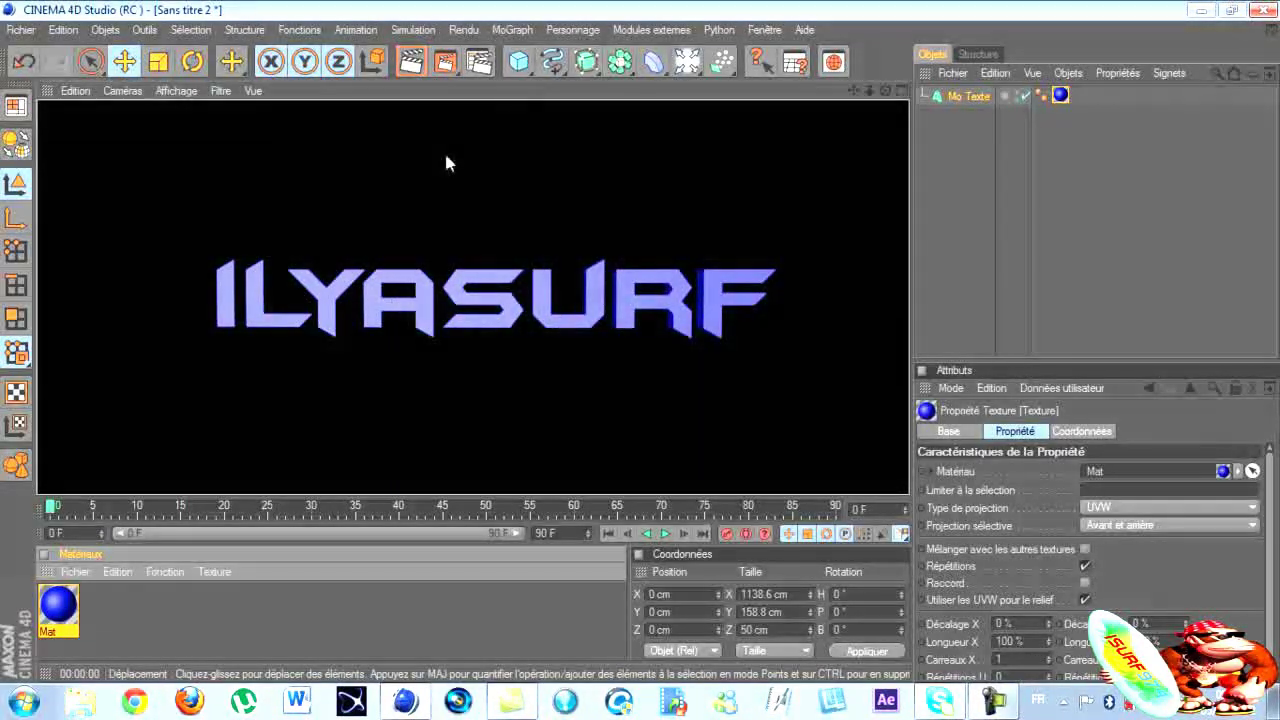
left_click_drag(415, 438, 413, 443)
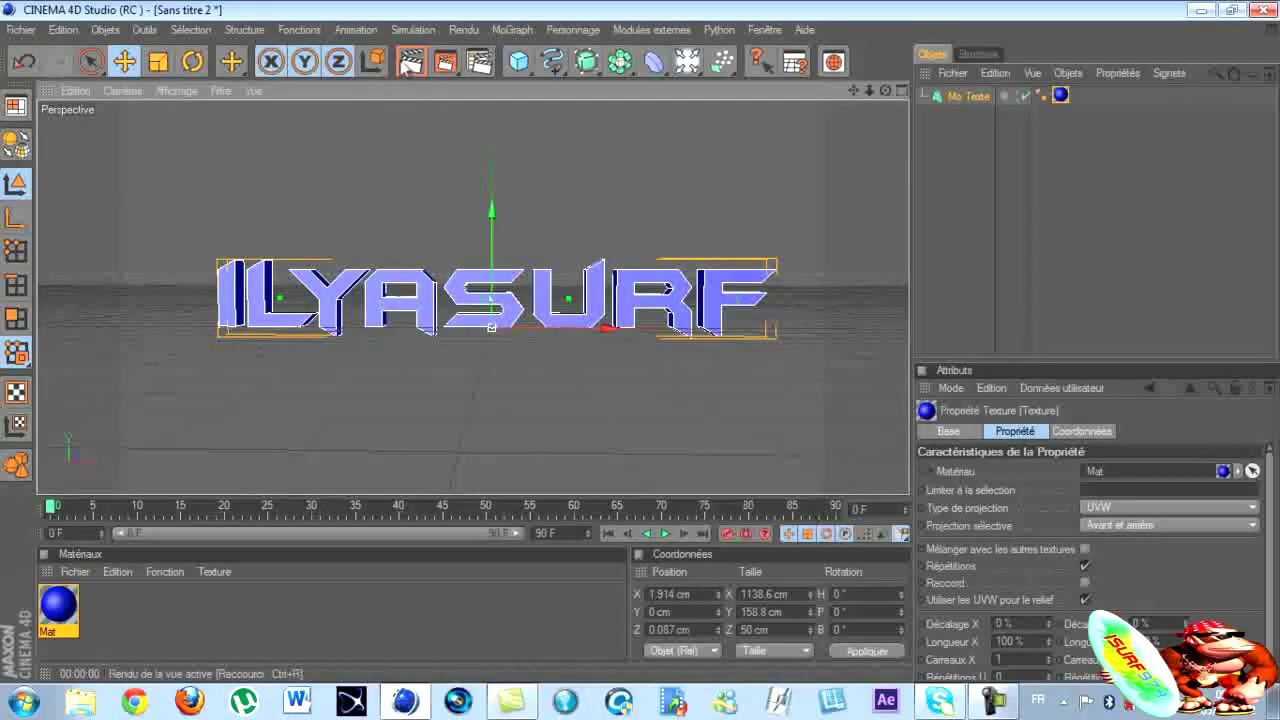
left_click(420, 66)
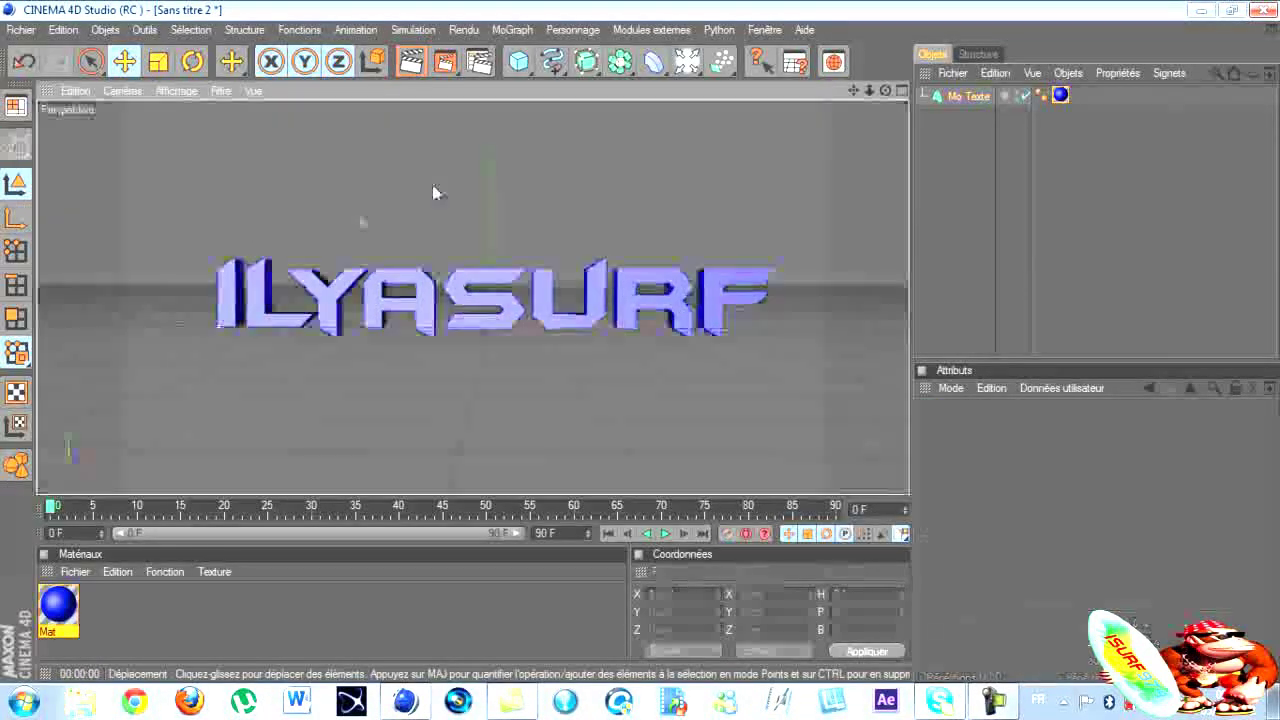
left_click(434, 191)
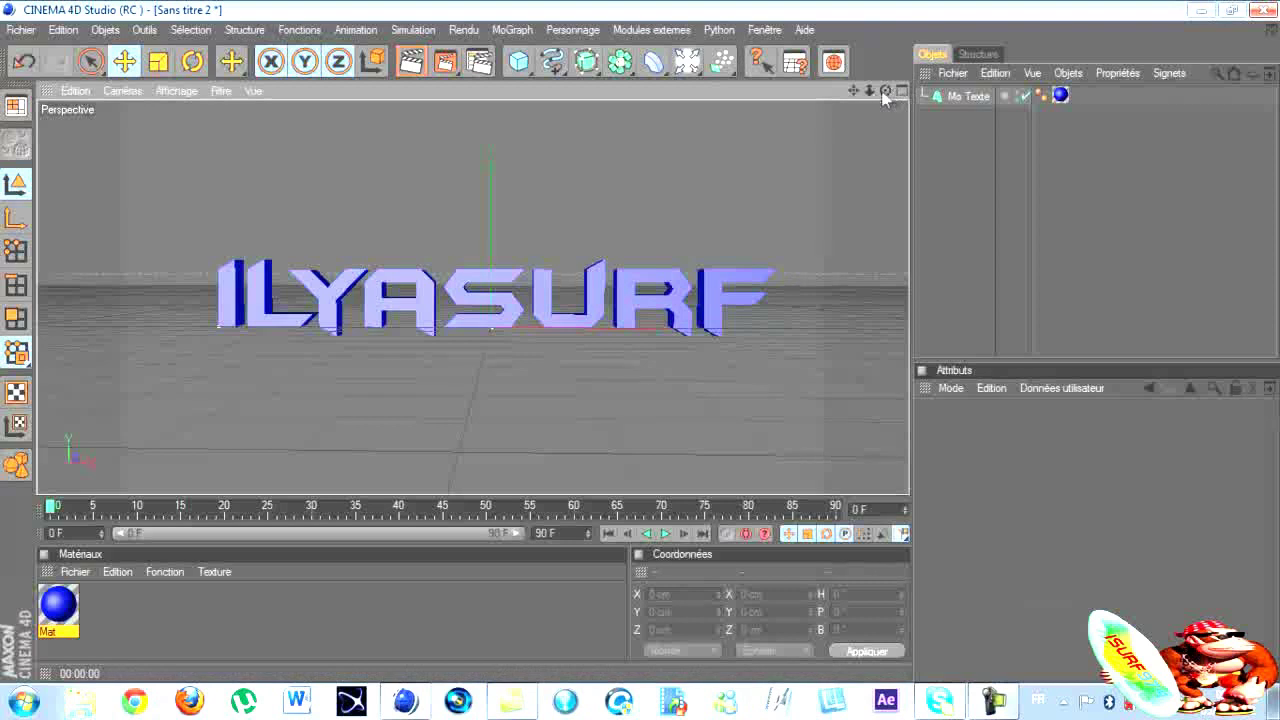
Set the animation's end to frame 120 and extend the timeline's visible range to 120 F
left_click_drag(885, 92, 640, 349)
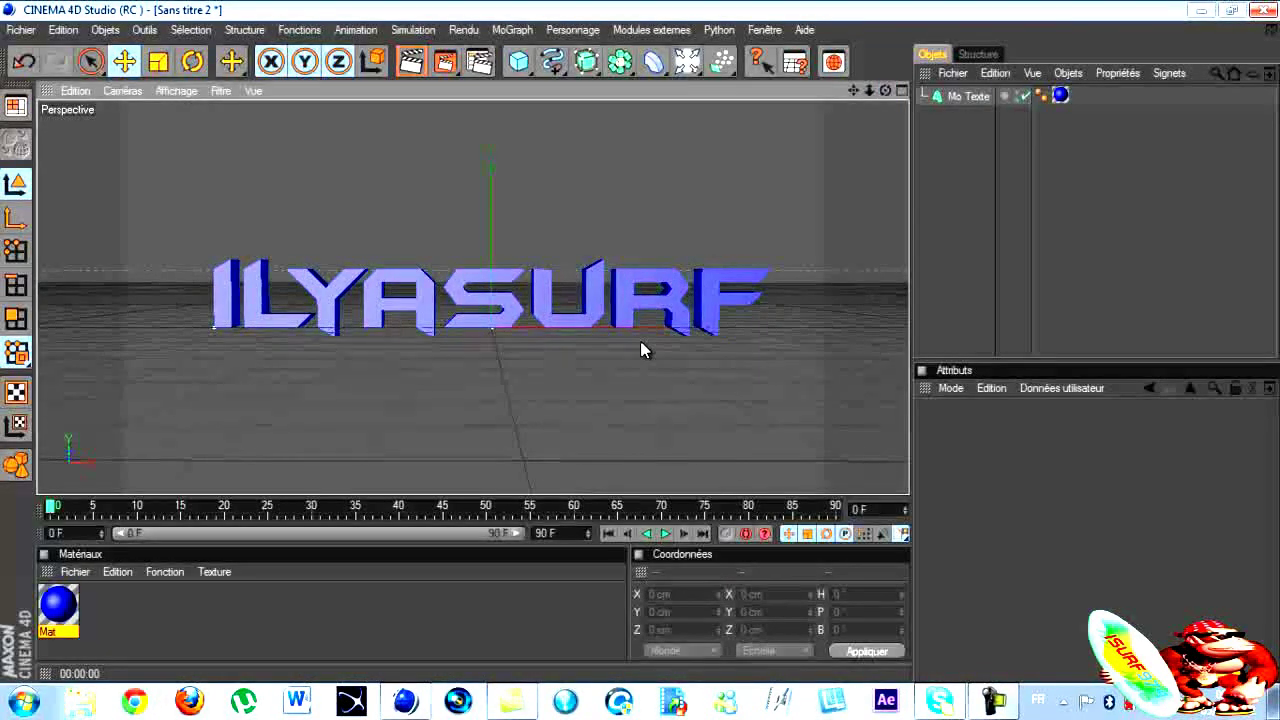
left_click_drag(855, 92, 639, 341)
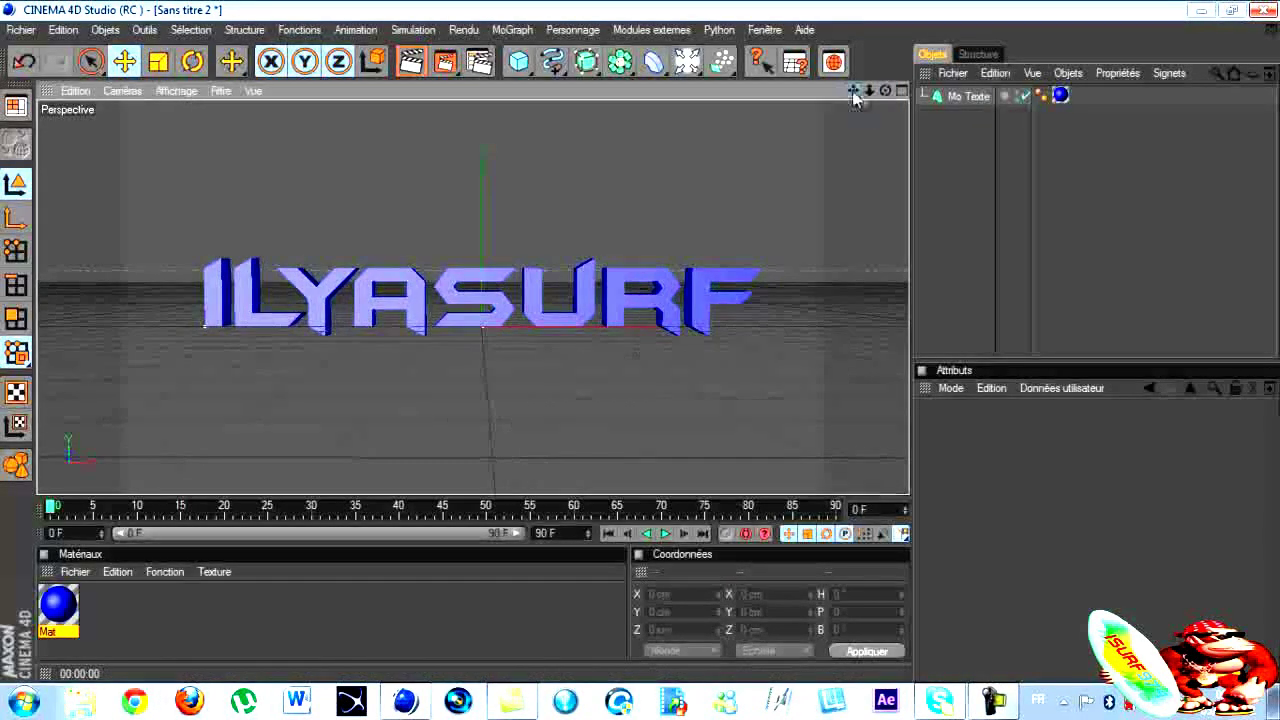
left_click_drag(884, 90, 643, 349)
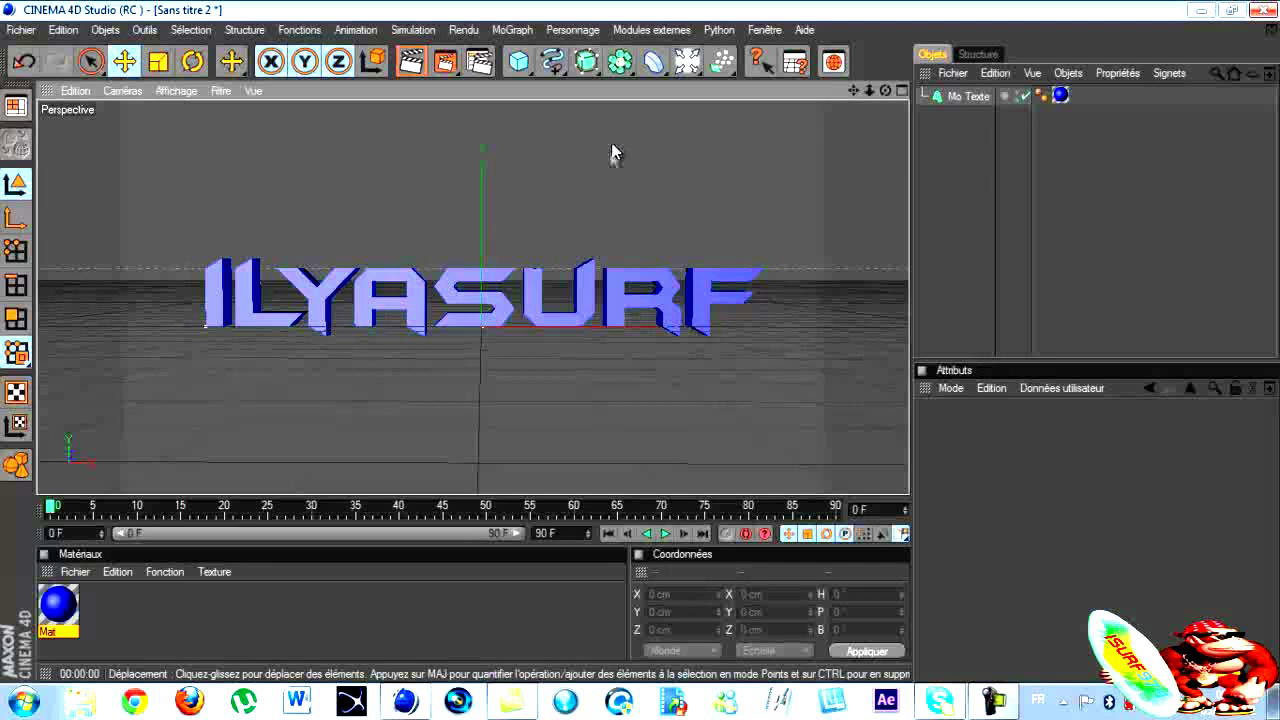
left_click(546, 533)
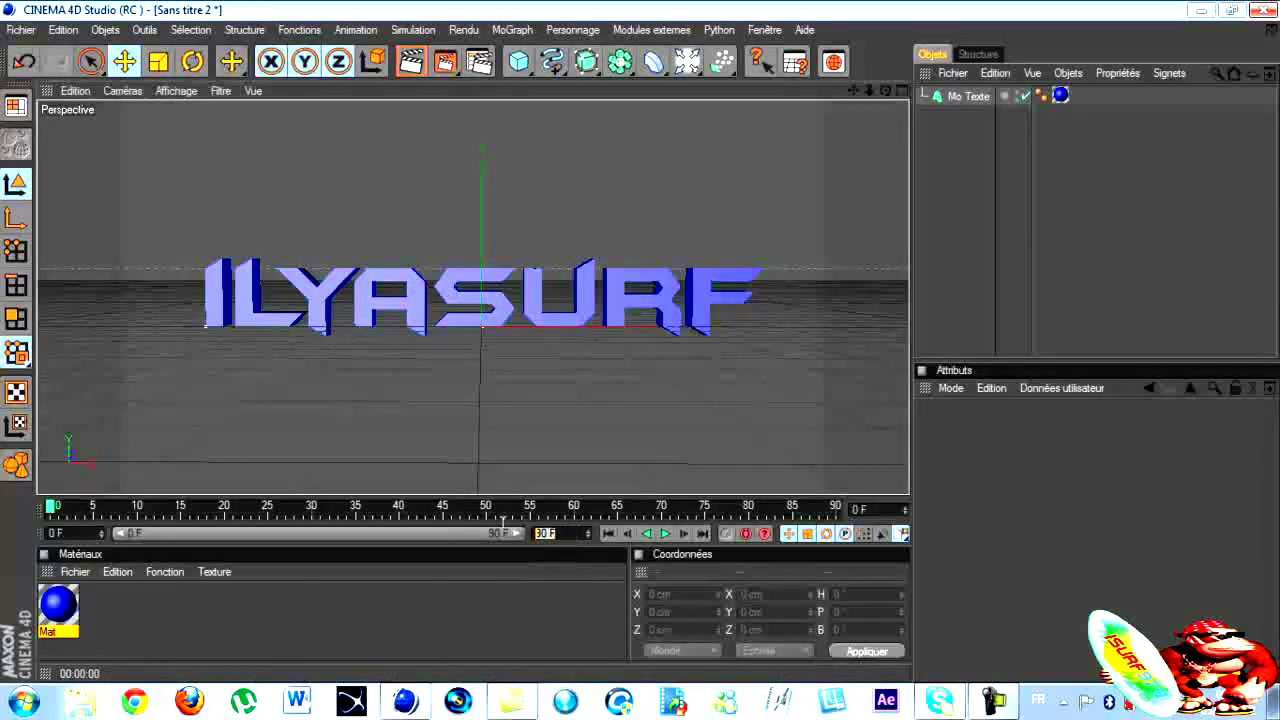
type("12")
left_click(536, 582)
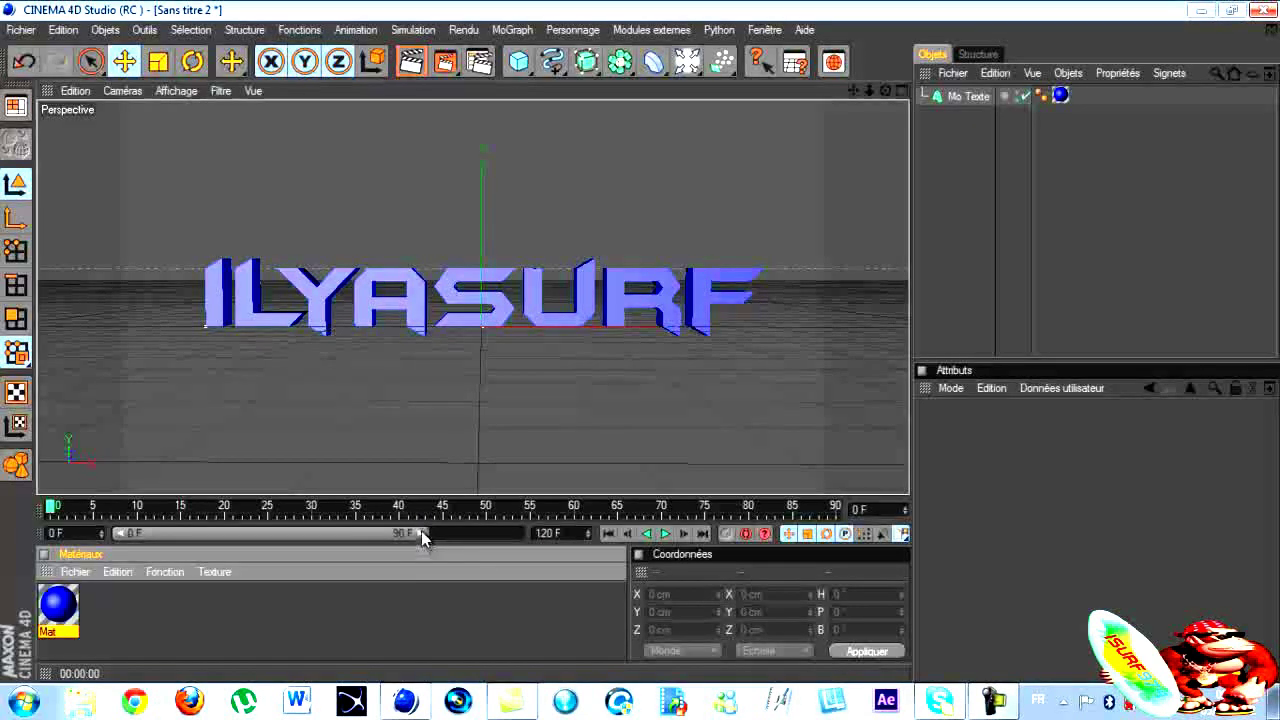
left_click_drag(421, 532, 516, 533)
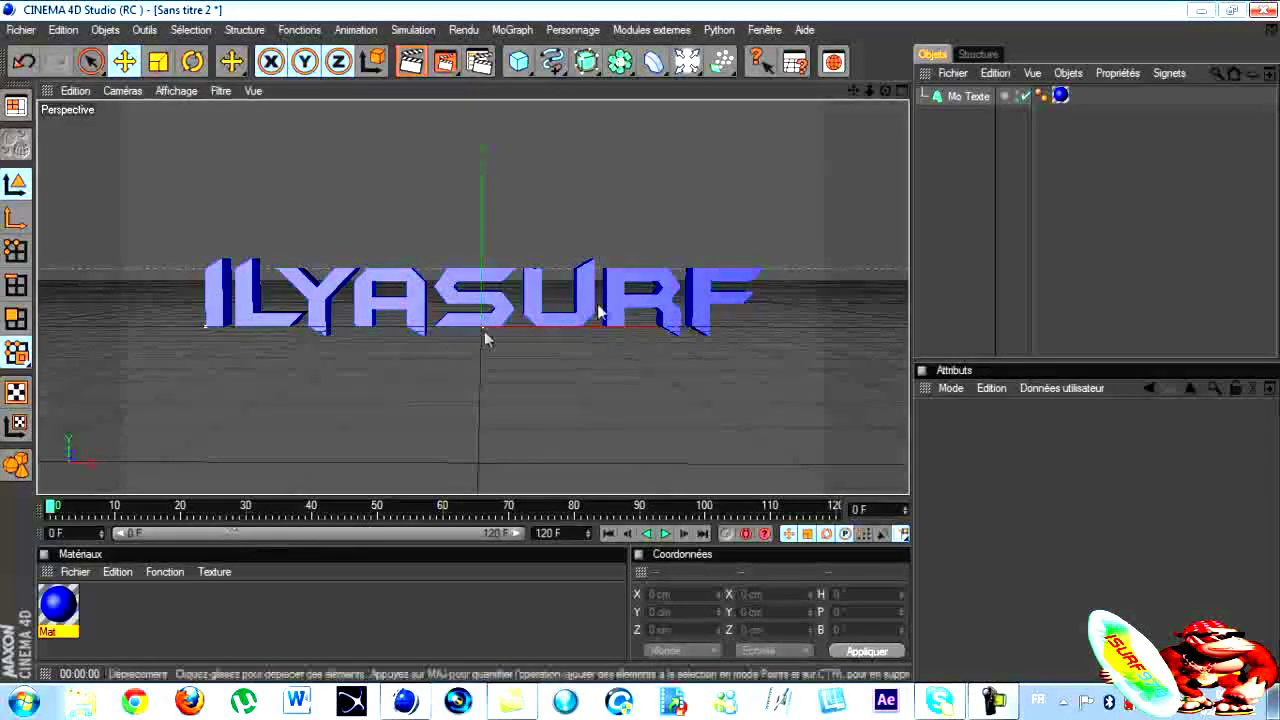
Record a rotation keyframe for Mo Texte at frame 0 and another at frame 30 with heading H rotated to about -49°
left_click(975, 100)
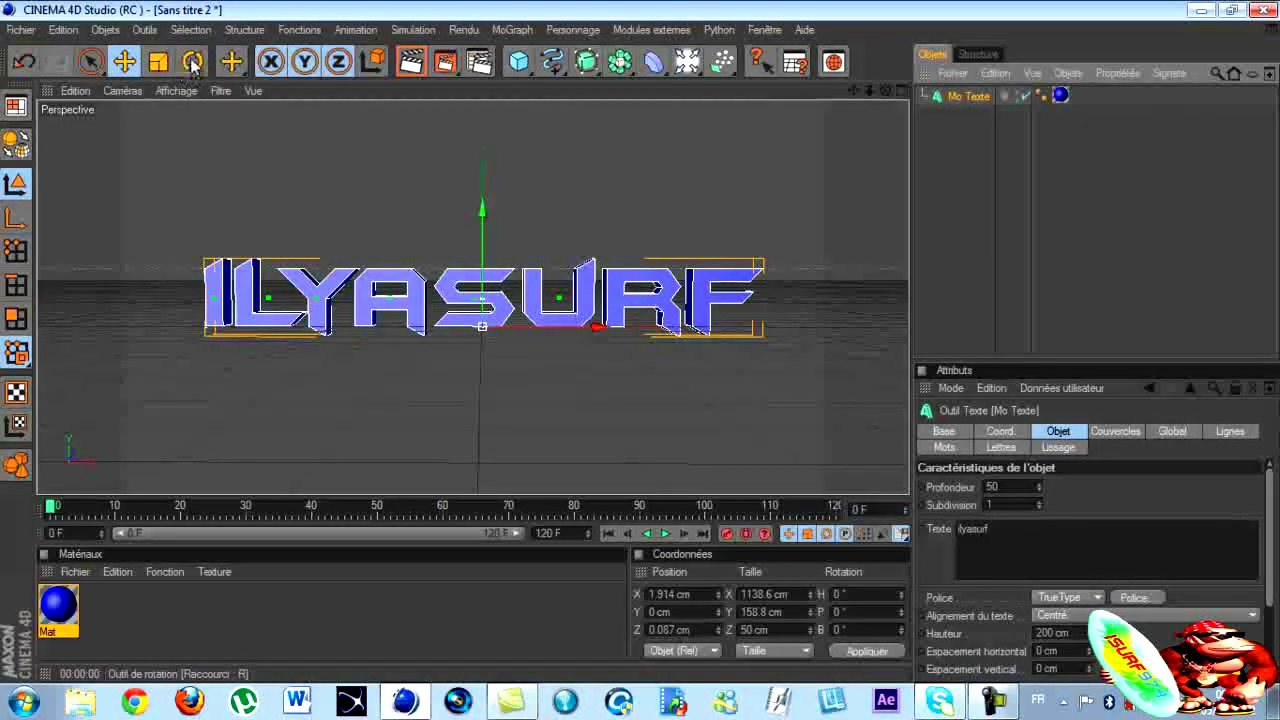
left_click(193, 62)
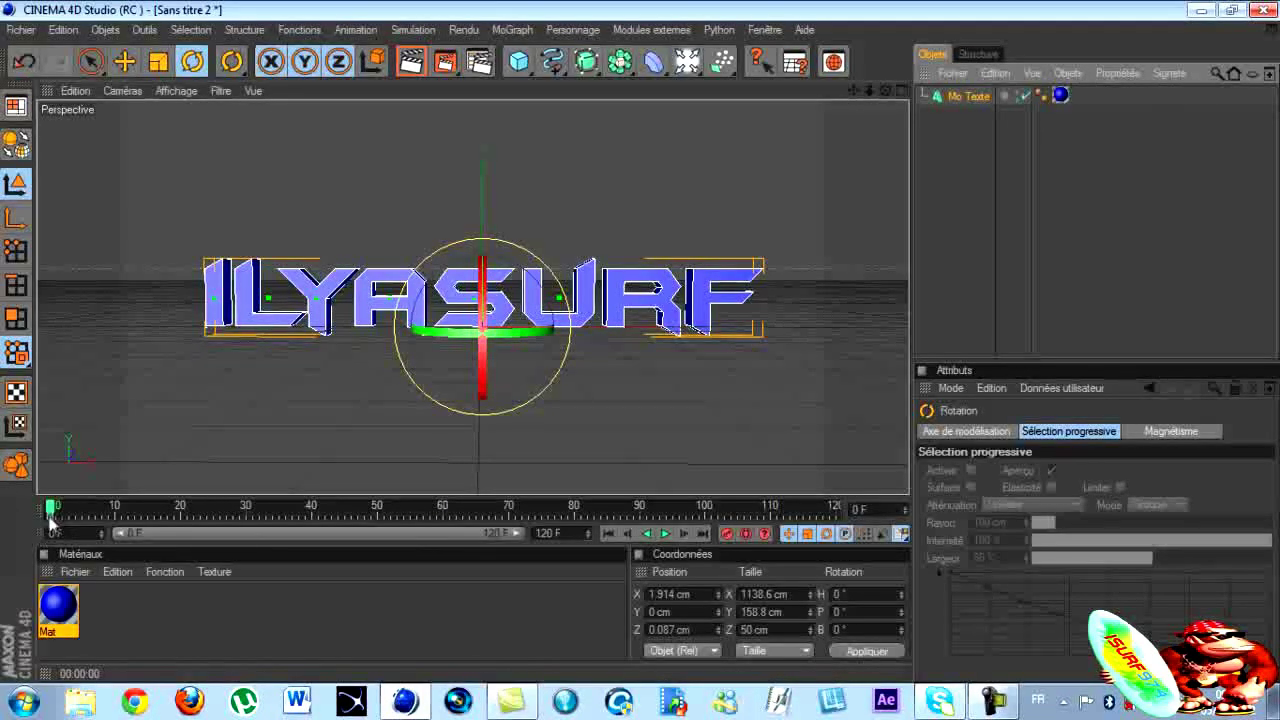
left_click(246, 510)
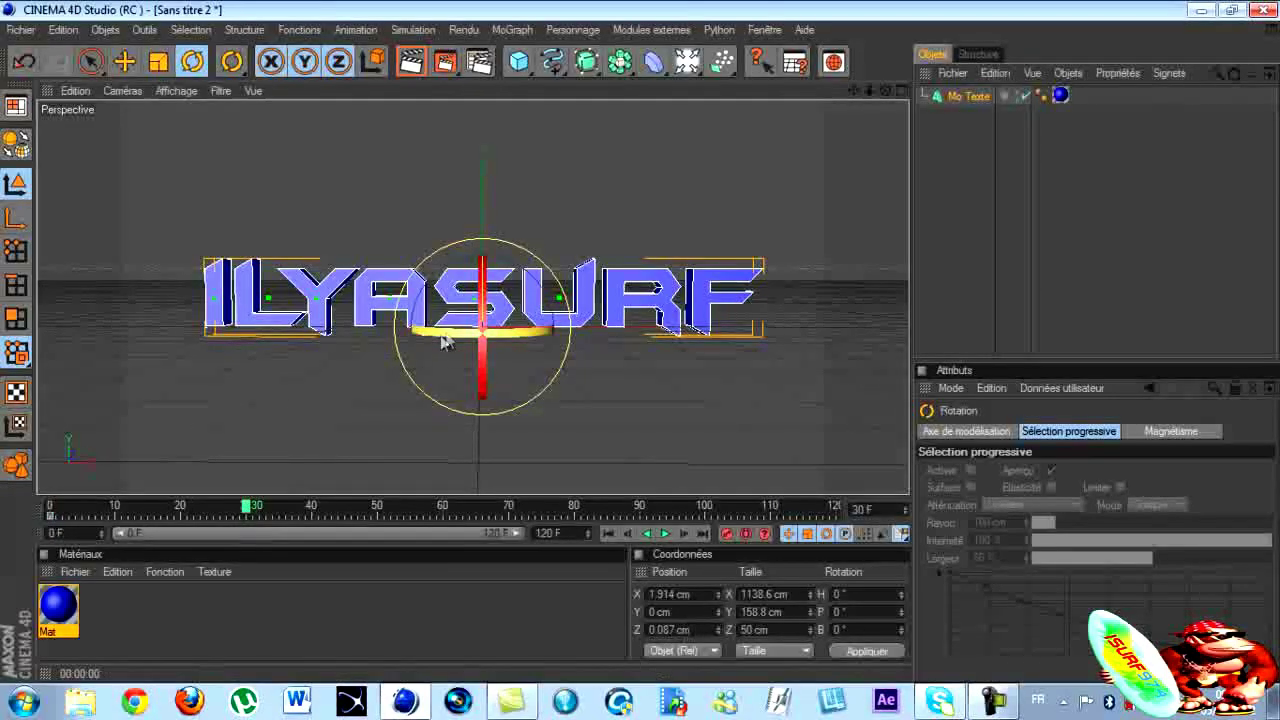
mouse_move(447, 340)
left_mouse_down()
mouse_move(437, 334)
mouse_move(523, 333)
mouse_move(432, 347)
left_mouse_up()
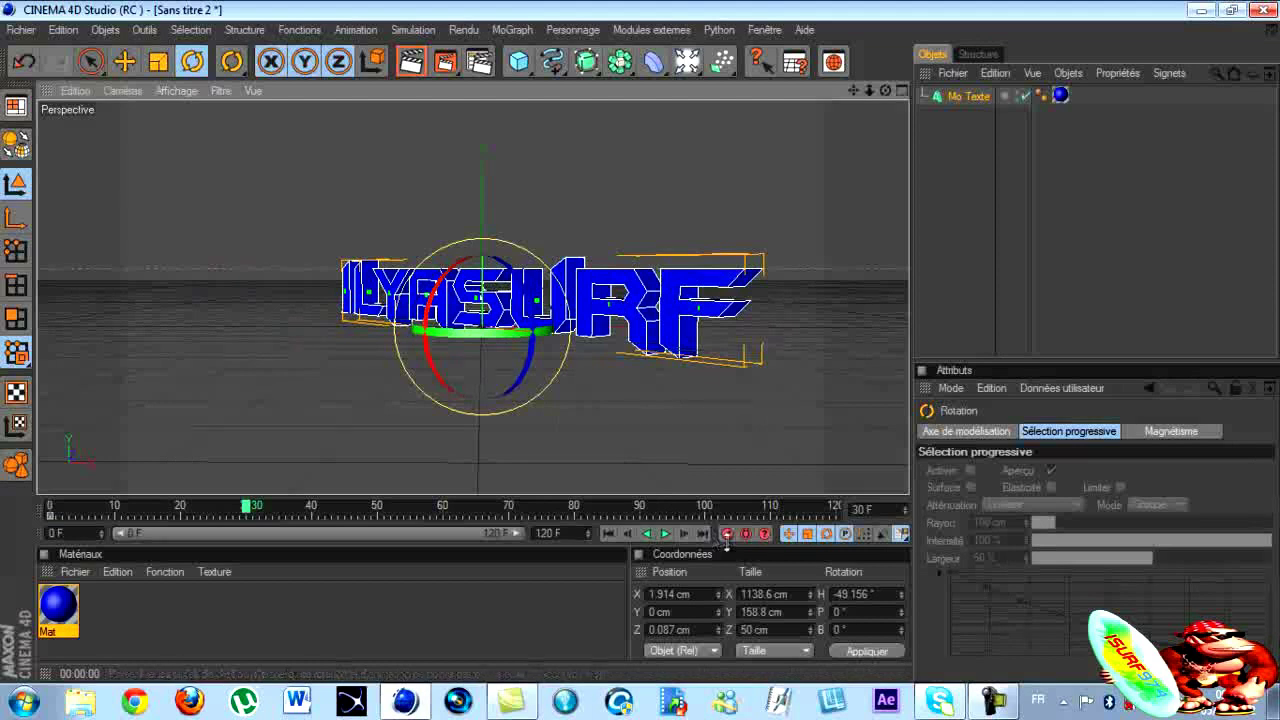
Rotate and keyframe Mo Texte's heading at about -1.4° on frame 60, 54.4° on frame 90 and -2.4° on frame 120
left_click(443, 508)
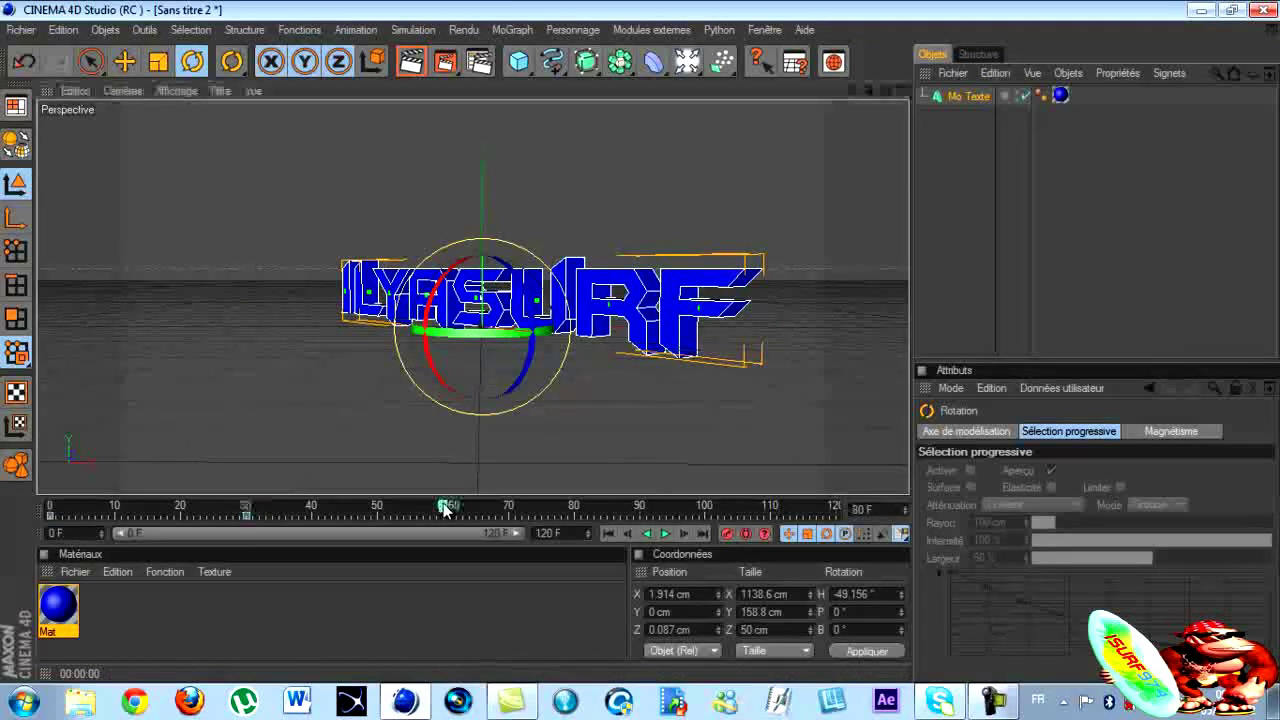
mouse_move(470, 337)
left_mouse_down()
mouse_move(528, 340)
mouse_move(458, 337)
mouse_move(491, 329)
left_mouse_up()
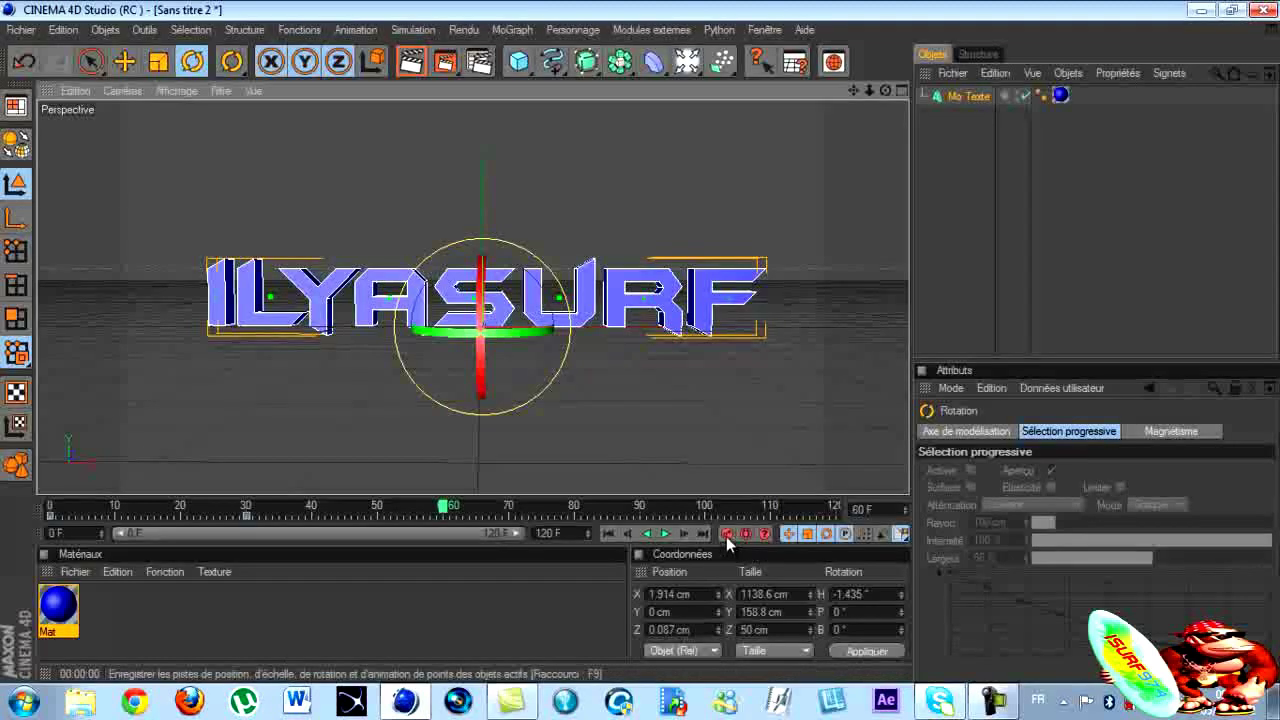
left_click(640, 507)
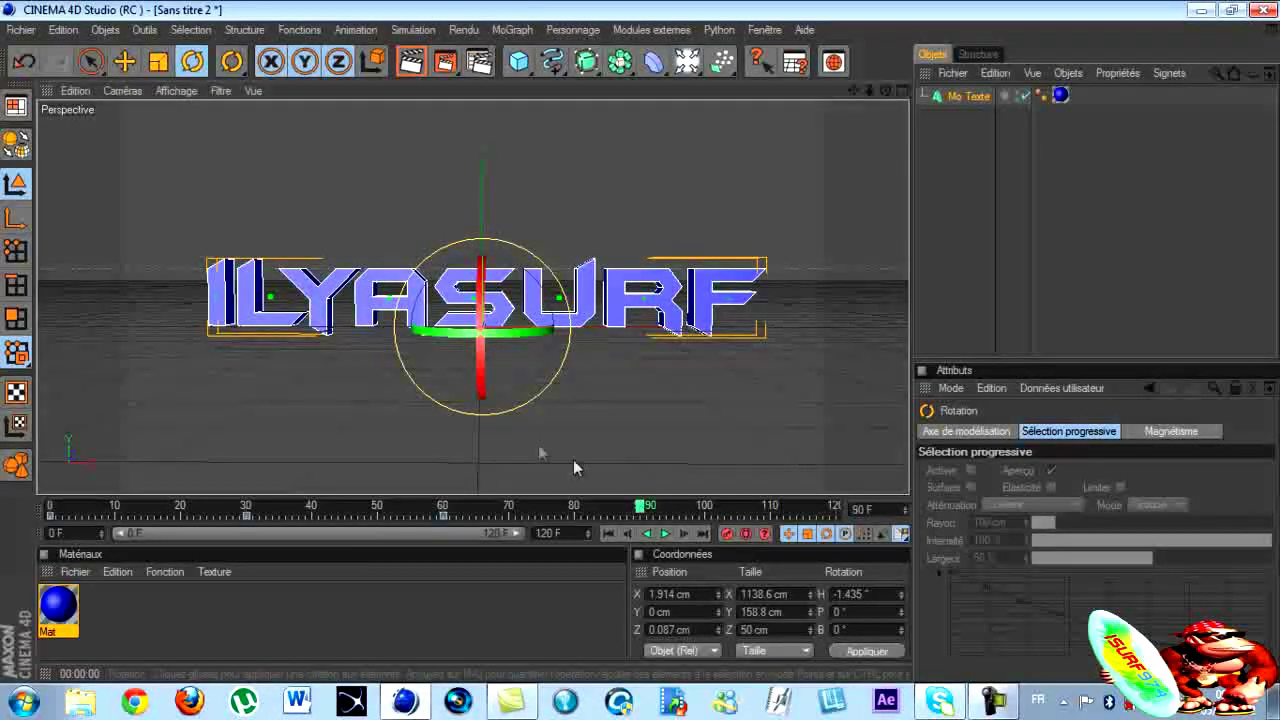
left_click_drag(434, 329, 491, 346)
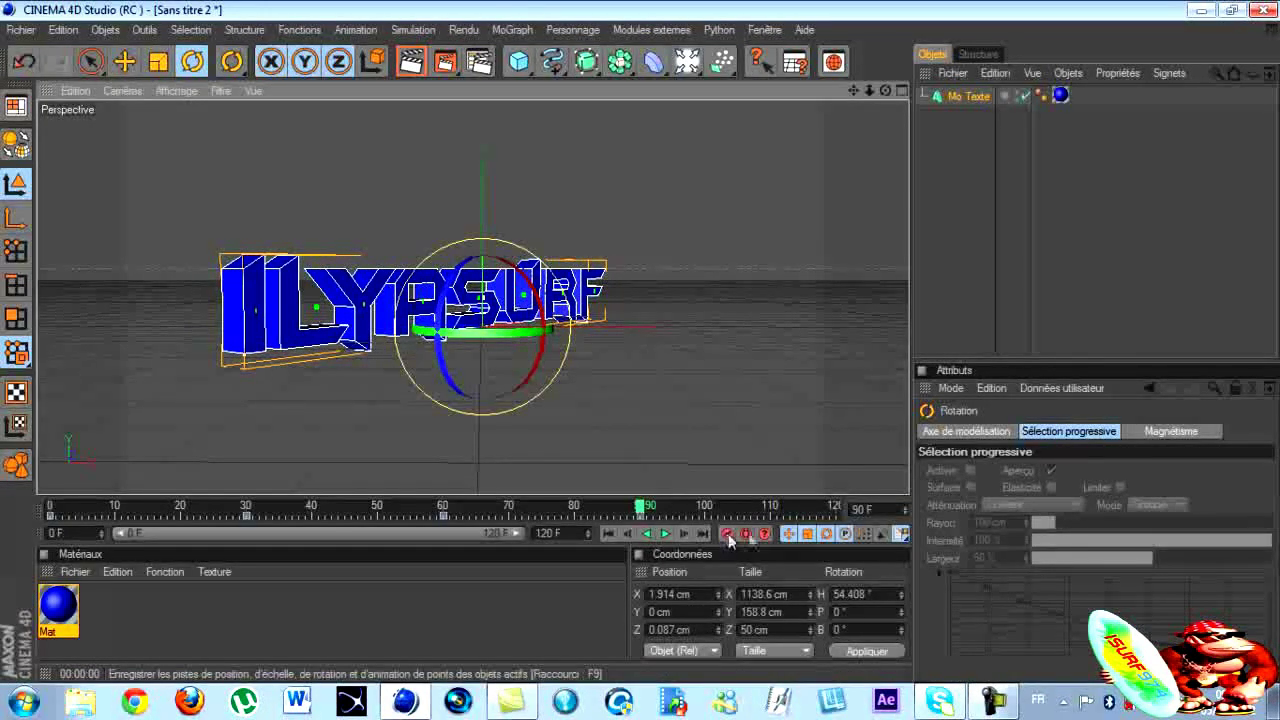
left_click(836, 510)
left_click_drag(480, 340, 456, 337)
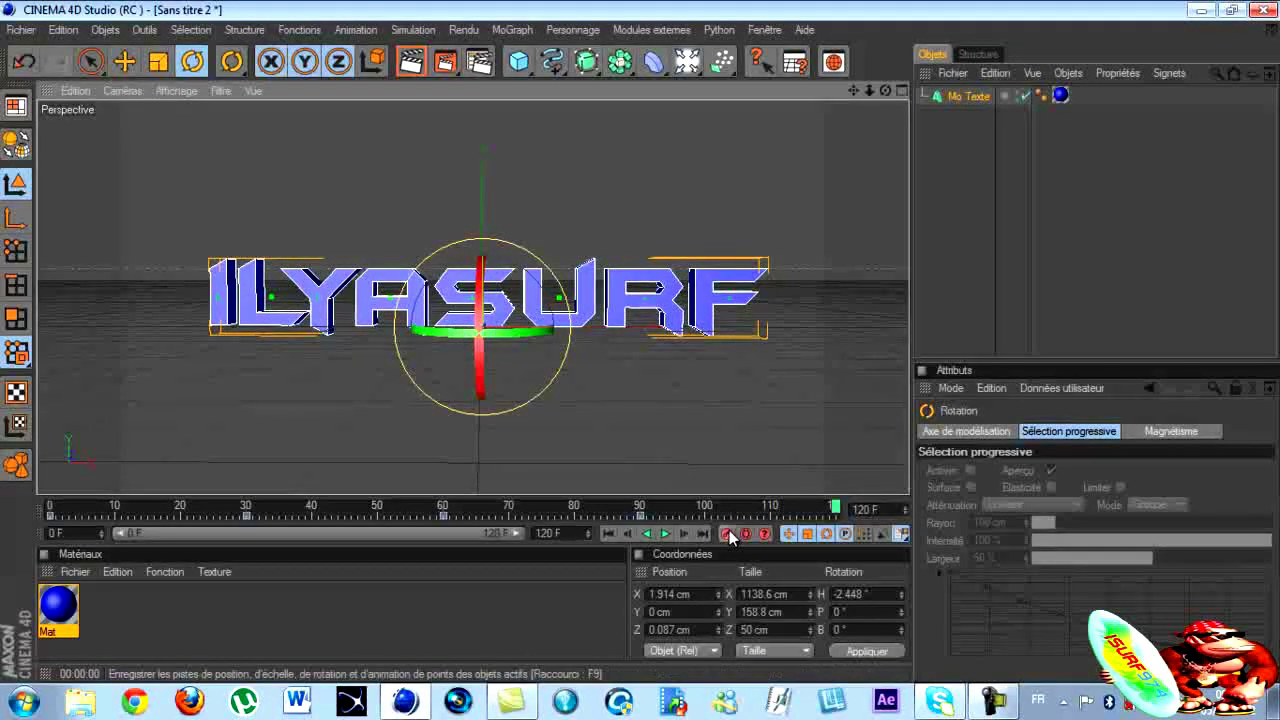
Play the text's rotation animation from the start to check it, and return to frame 0
left_click(52, 510)
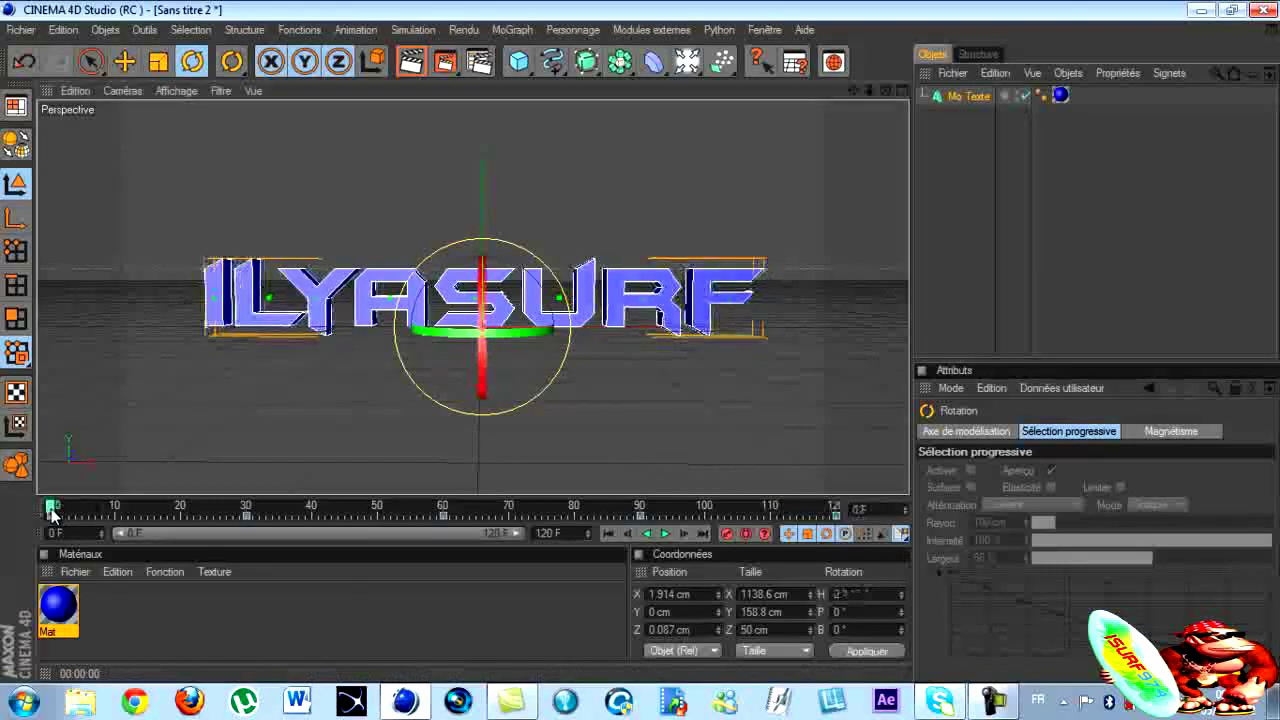
left_click(667, 536)
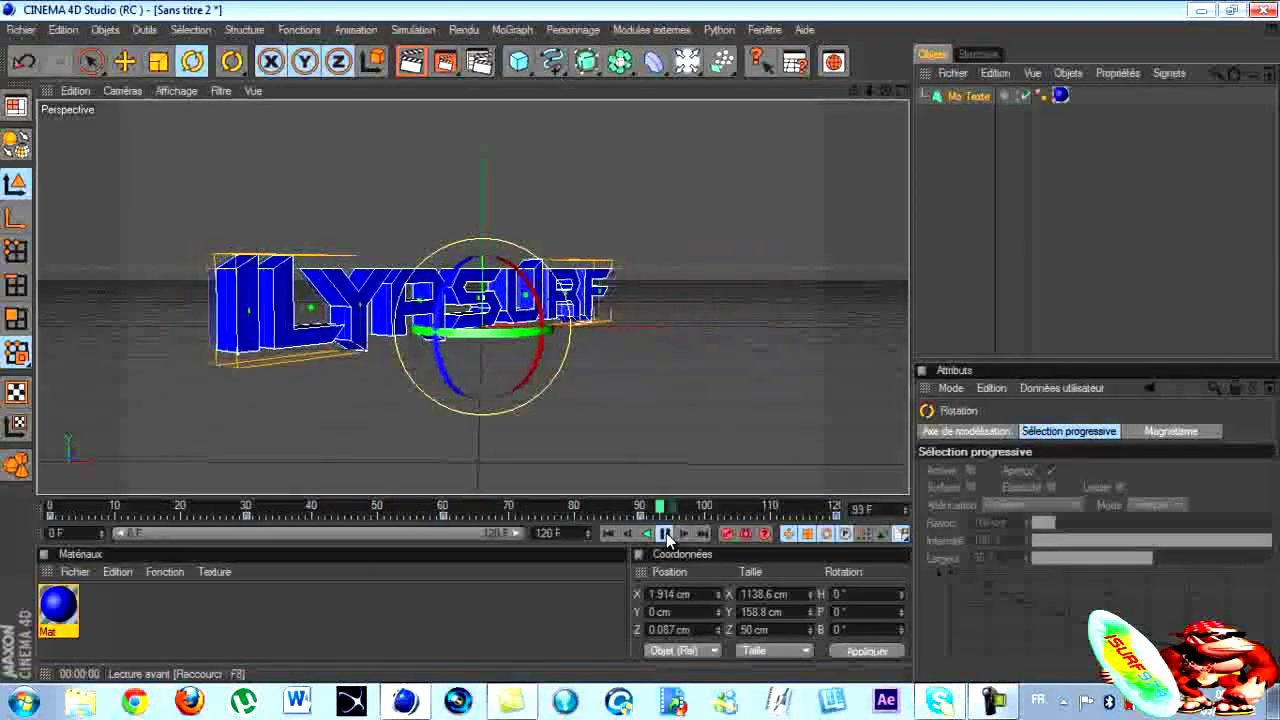
left_click(666, 534)
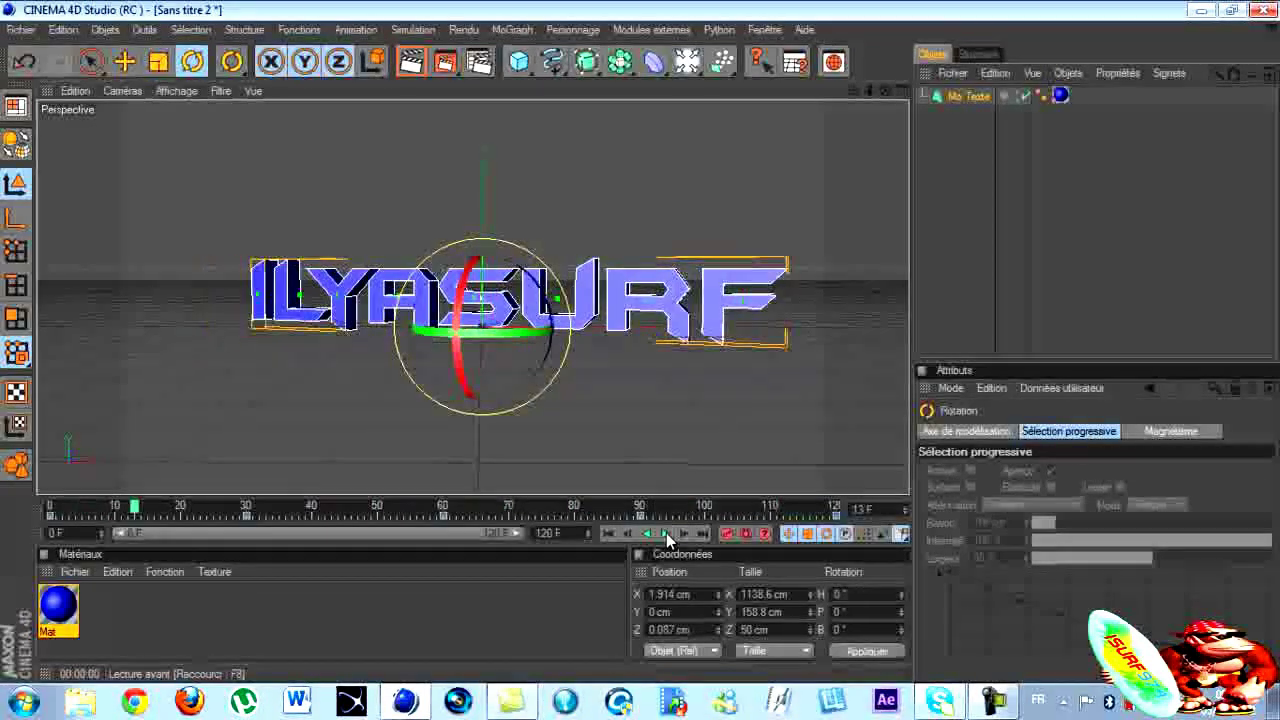
left_click_drag(135, 508, 46, 507)
left_click(46, 507)
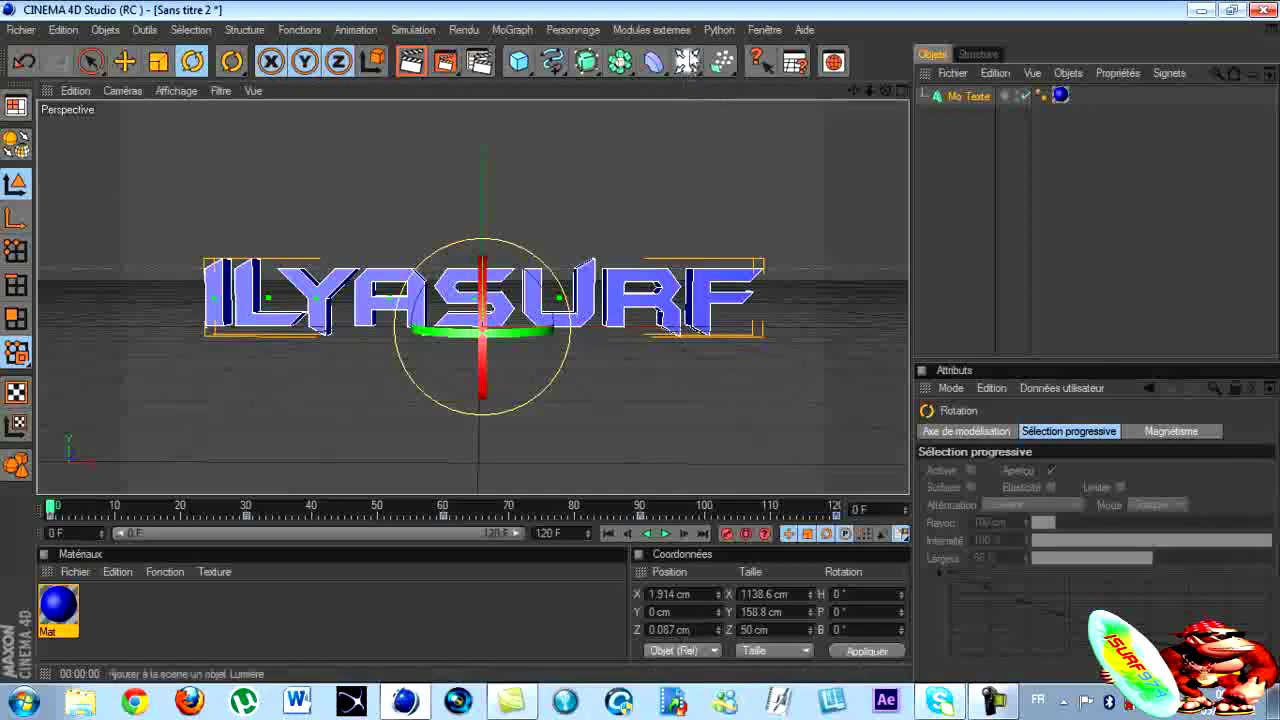
Add an Arrière plan (background) object to the scene
left_click(690, 66)
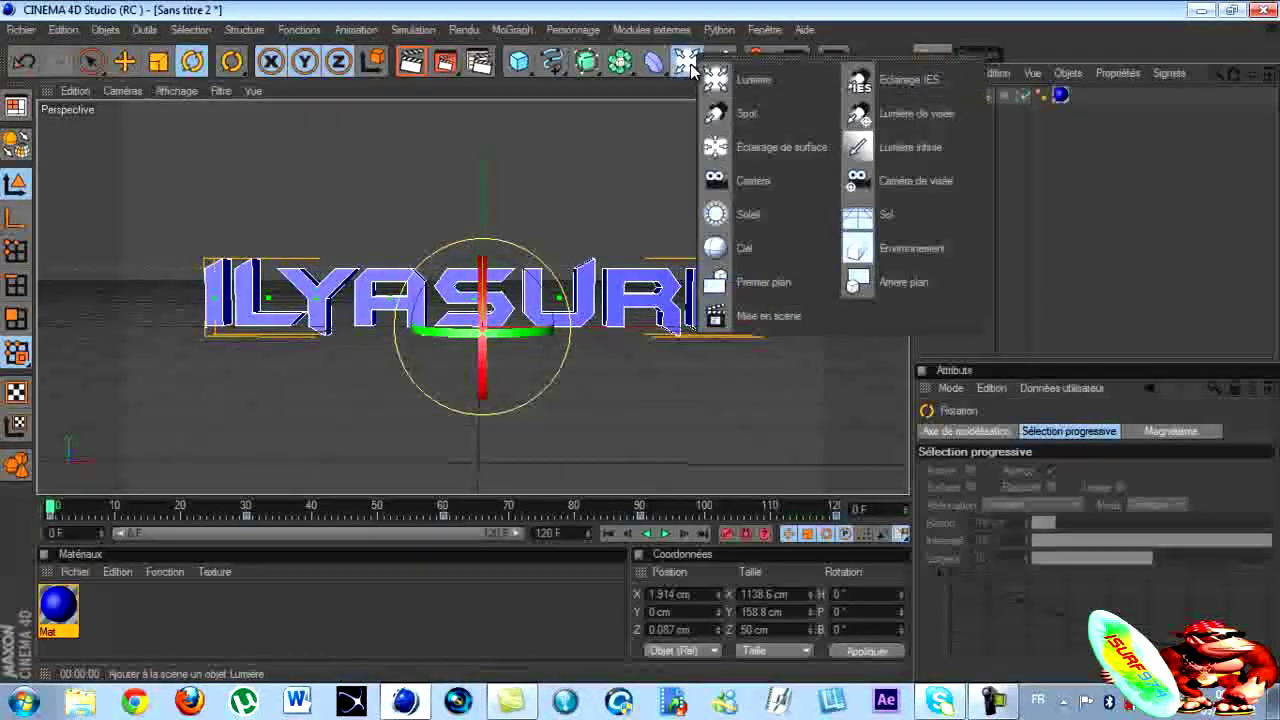
left_click(921, 282)
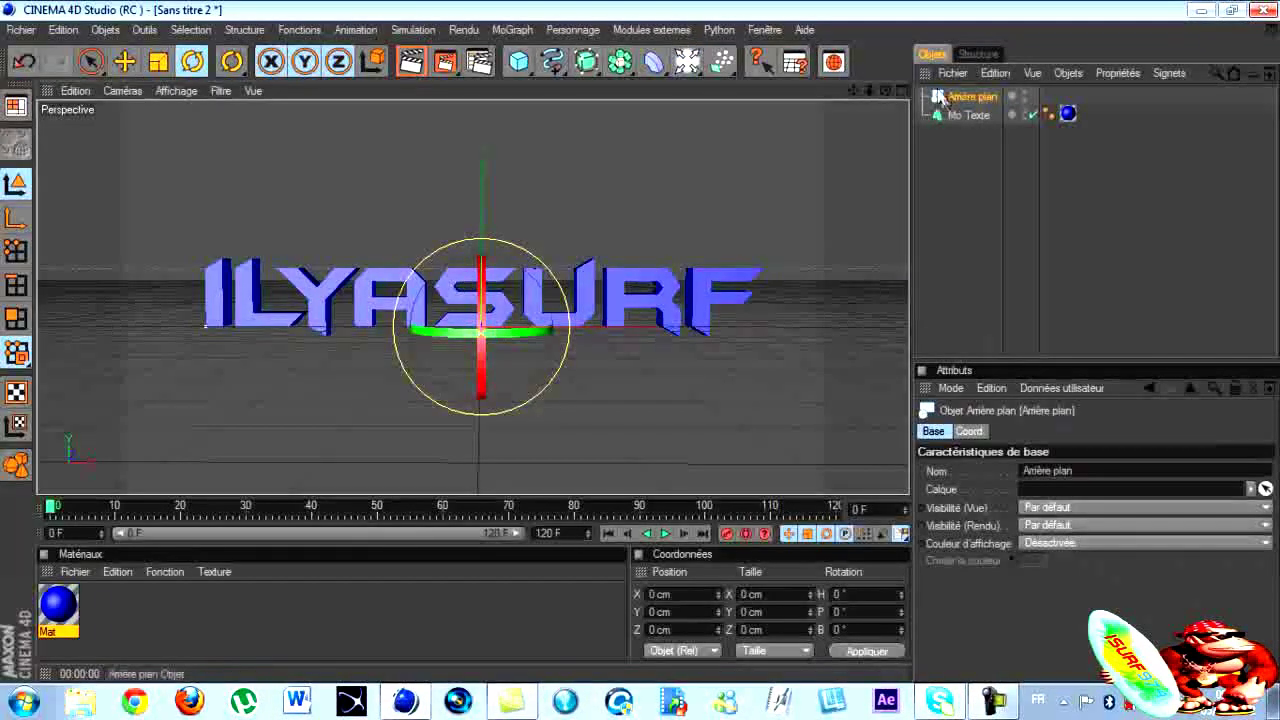
Create a second material and set its colour to near-white
double_click(126, 610)
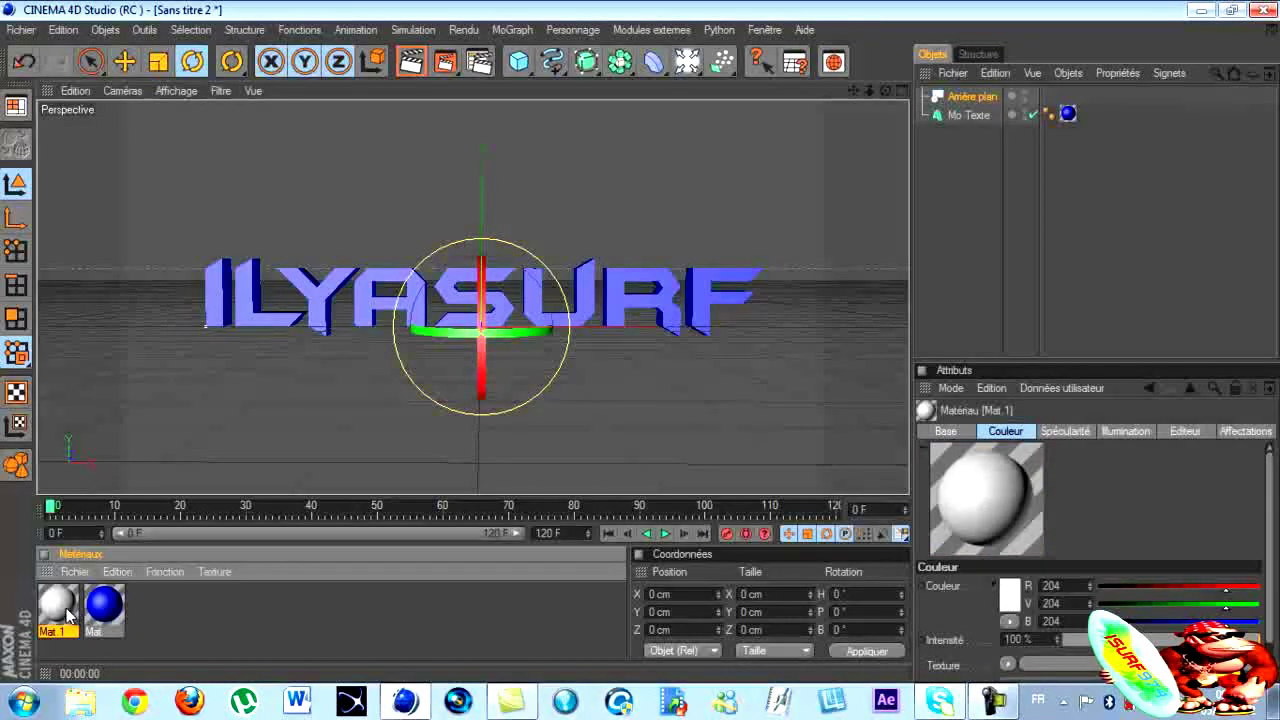
double_click(62, 608)
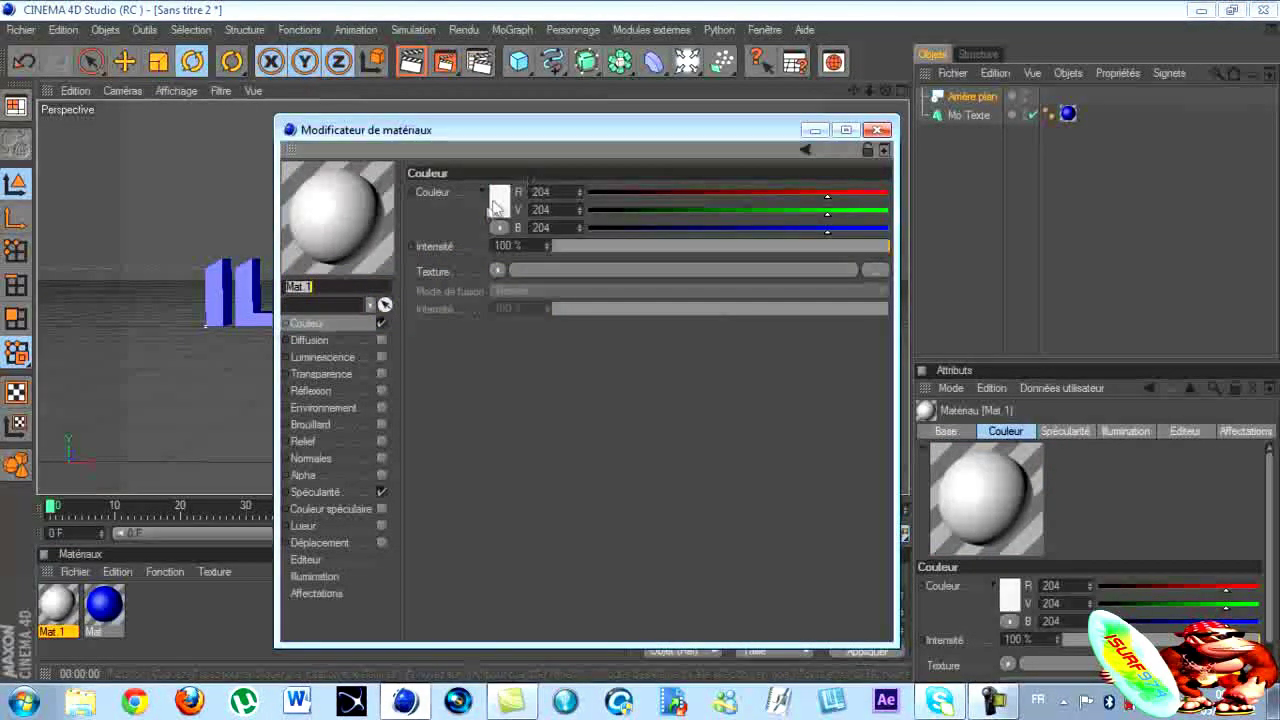
left_click(498, 205)
left_click_drag(395, 160, 393, 149)
left_click(464, 297)
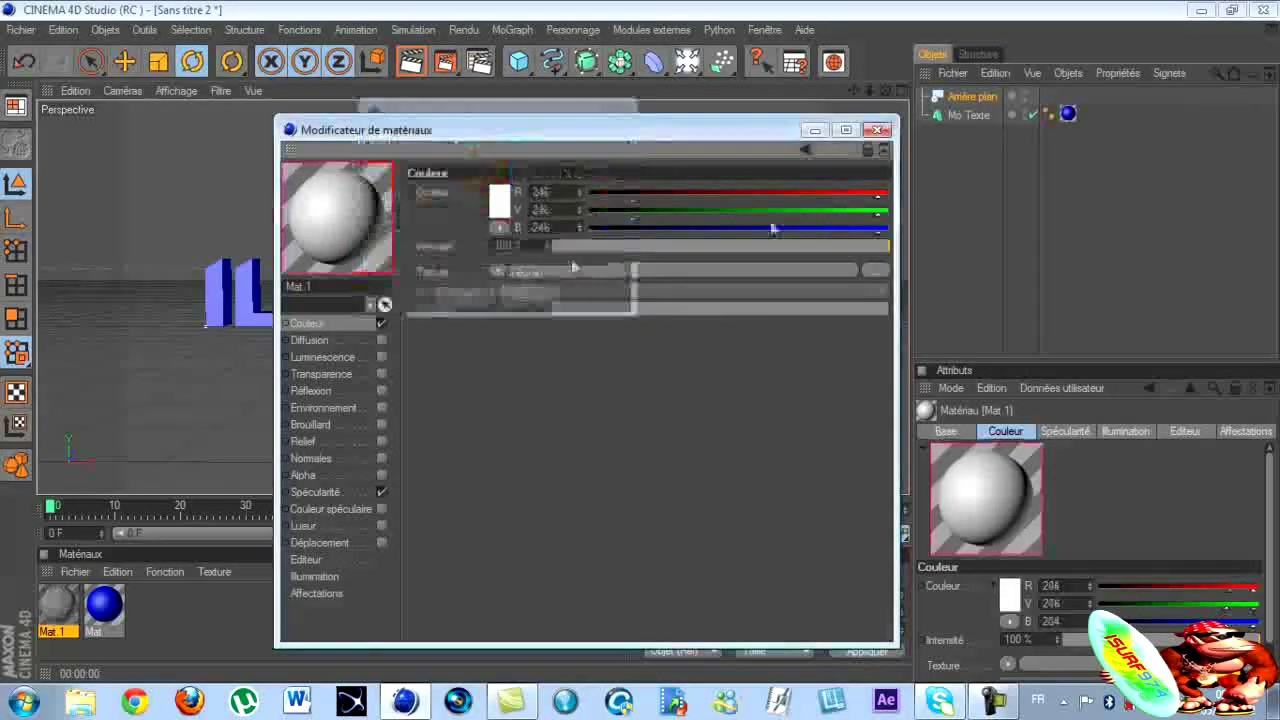
left_click(877, 130)
Apply the white material Mat.1 to the Arrière plan object
left_click_drag(55, 605, 1012, 94)
left_click_drag(637, 325, 1018, 98)
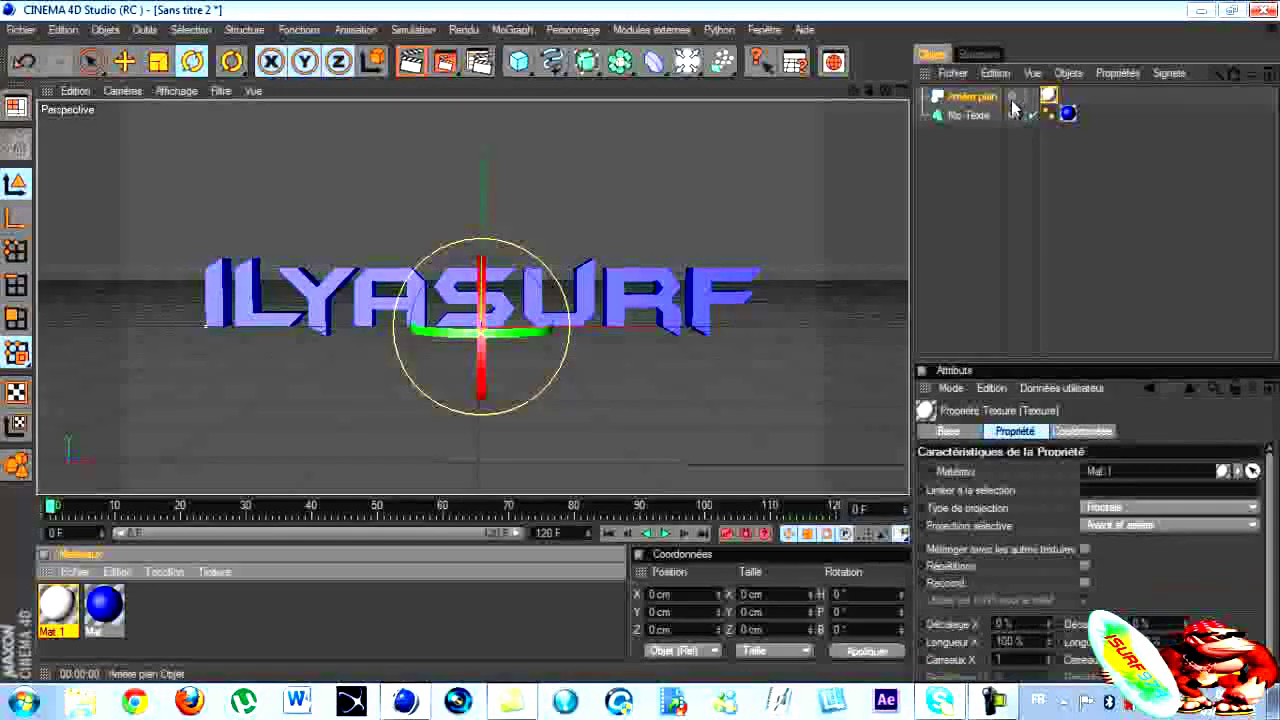
left_click(994, 162)
left_click(995, 96)
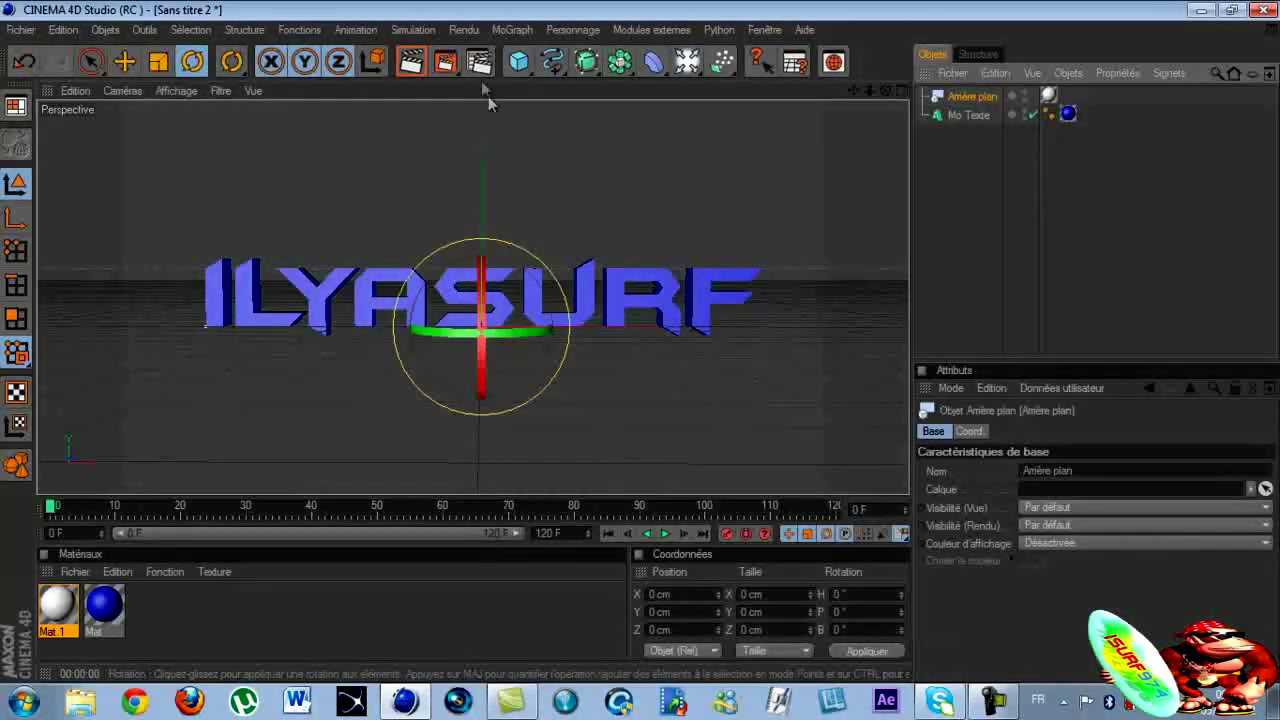
Render the perspective view to check the blue text against the white background, and return to the normal view
left_click(410, 62)
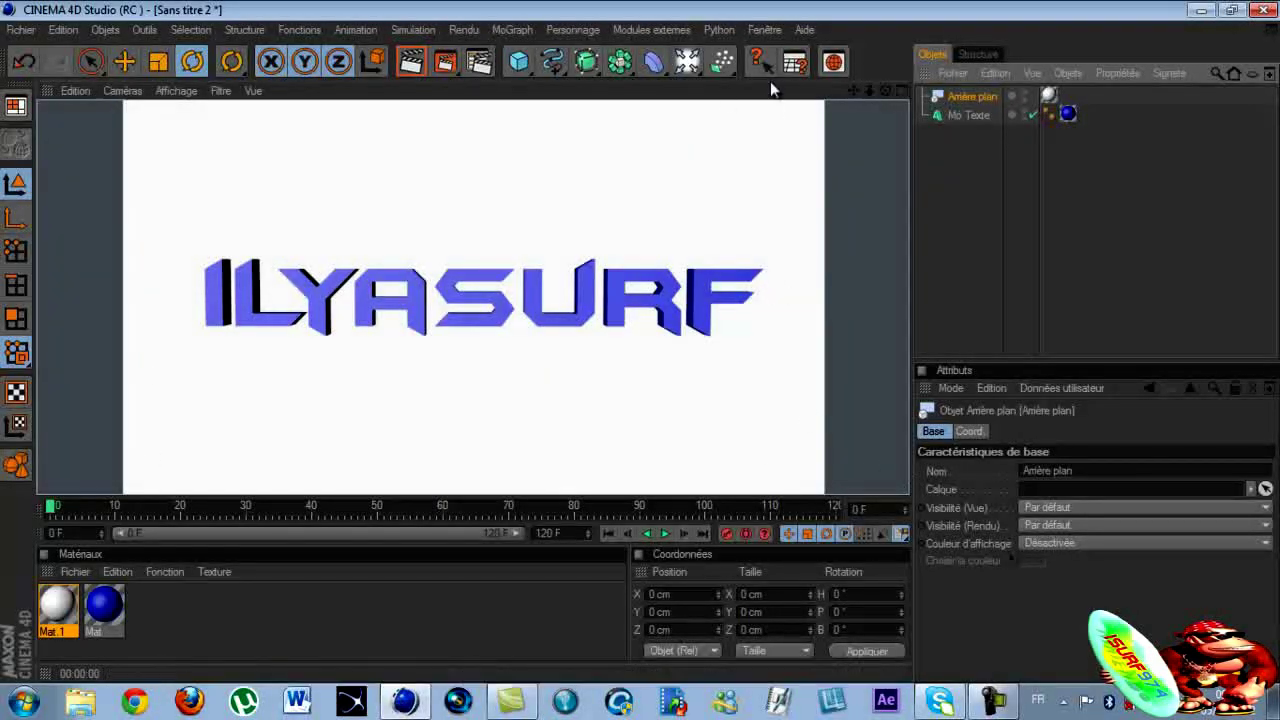
key("ctrl+r")
left_click(555, 190)
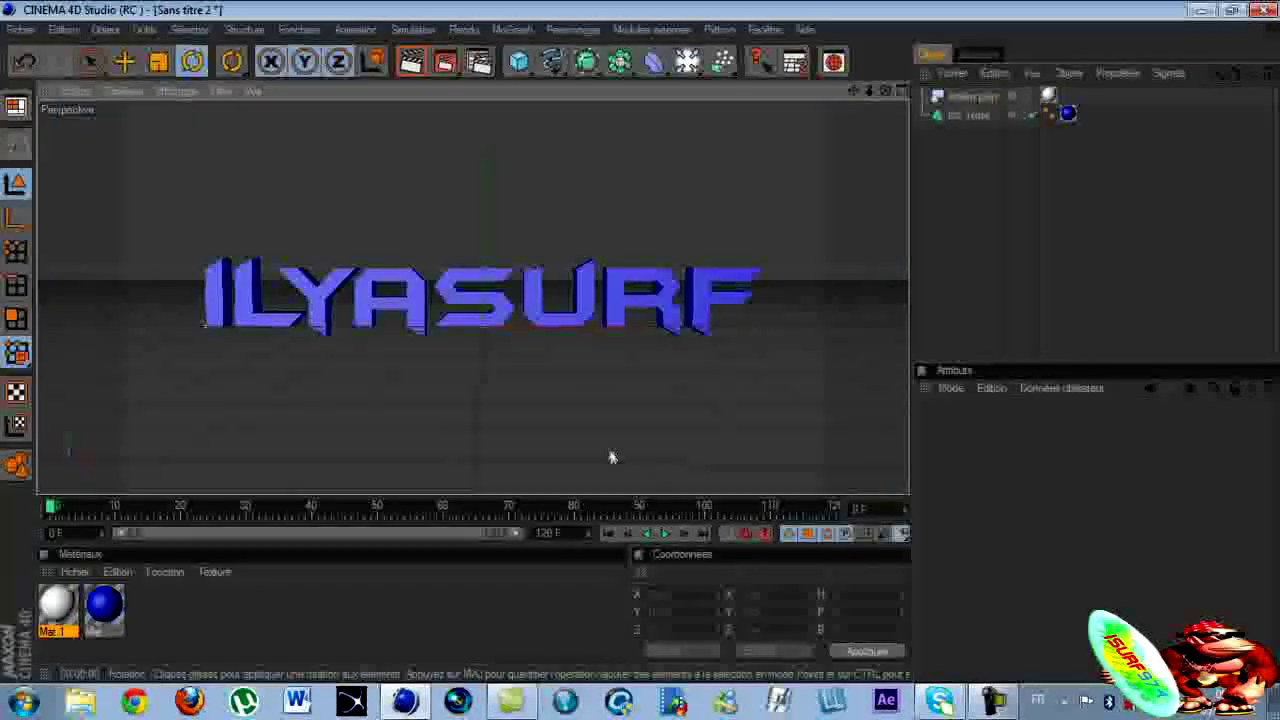
left_click(975, 100)
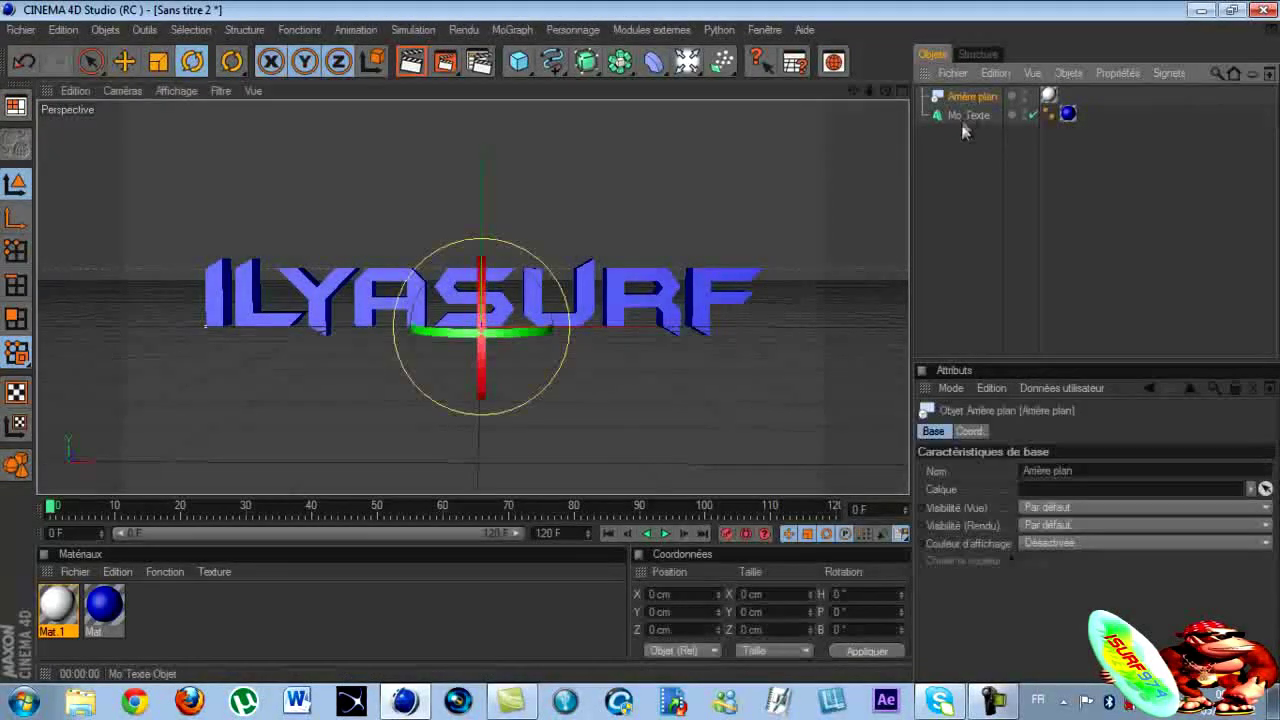
Play the text animation to check it, stop it and return to frame 0
left_click(665, 535)
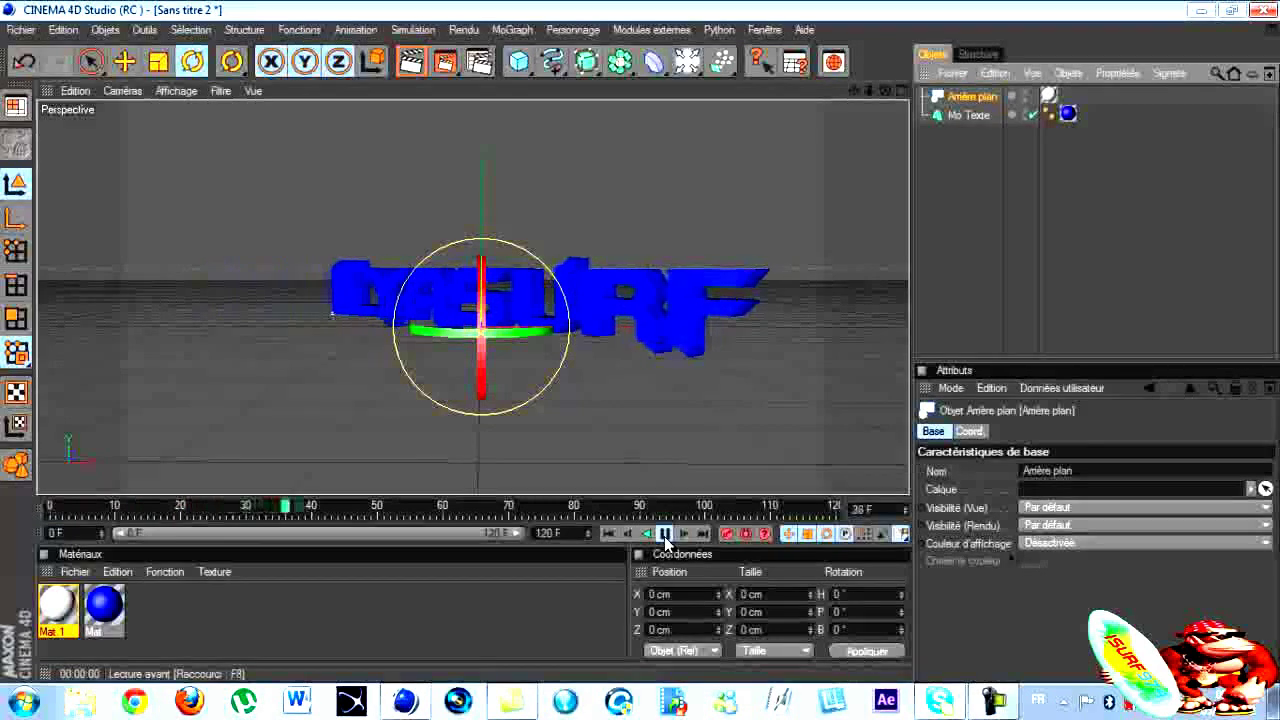
left_click(665, 535)
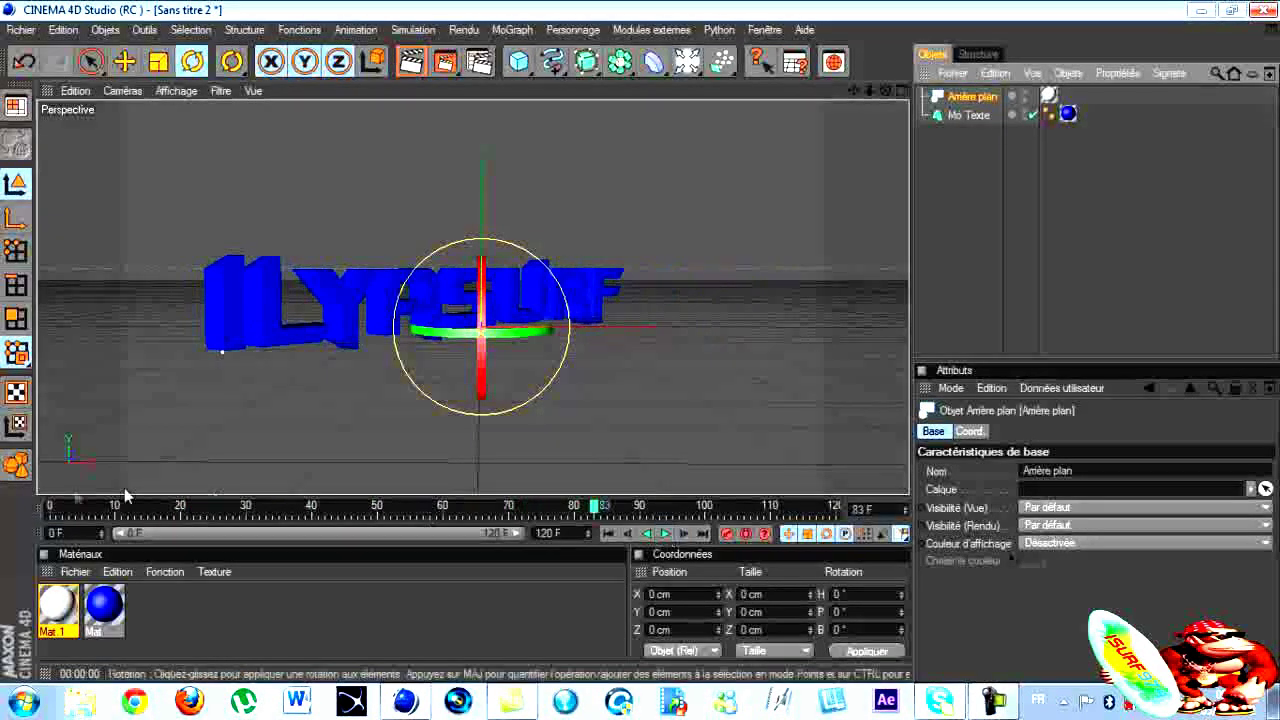
left_click(56, 511)
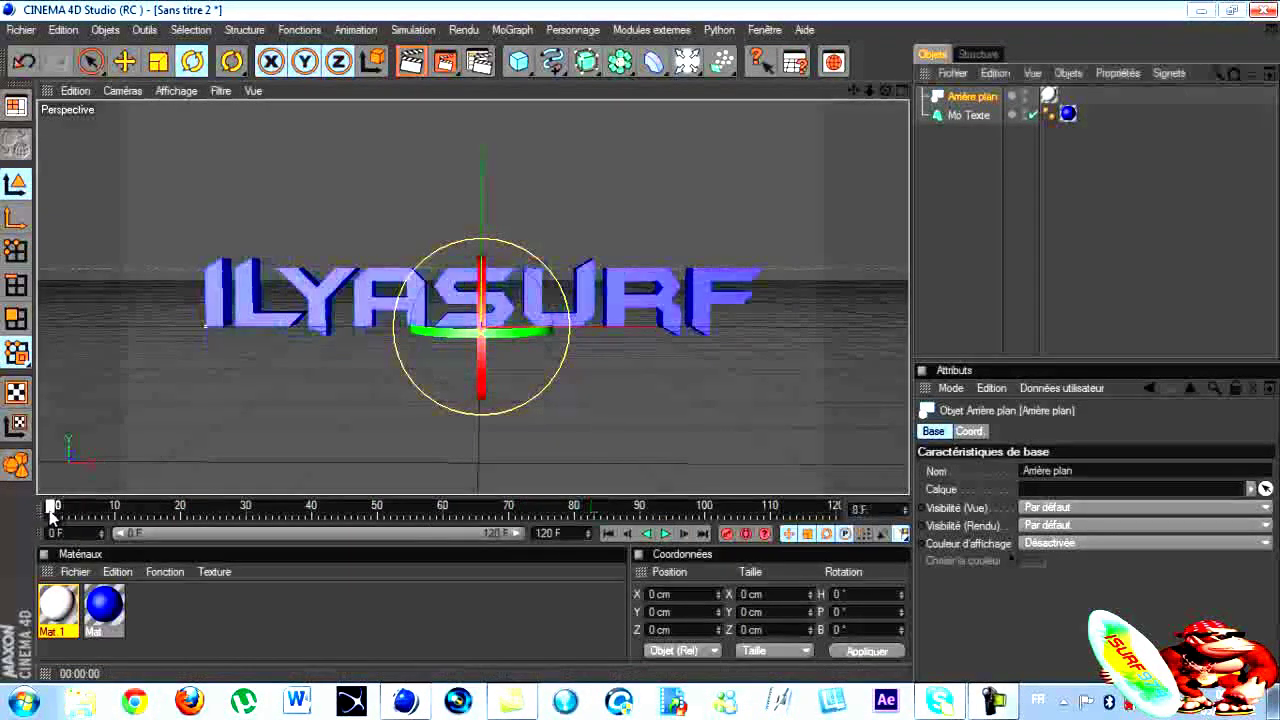
Check the AVI output settings and render the animation in the Visualiseur, collapsing the earlier logo ilyasurf render in the history
left_click(481, 63)
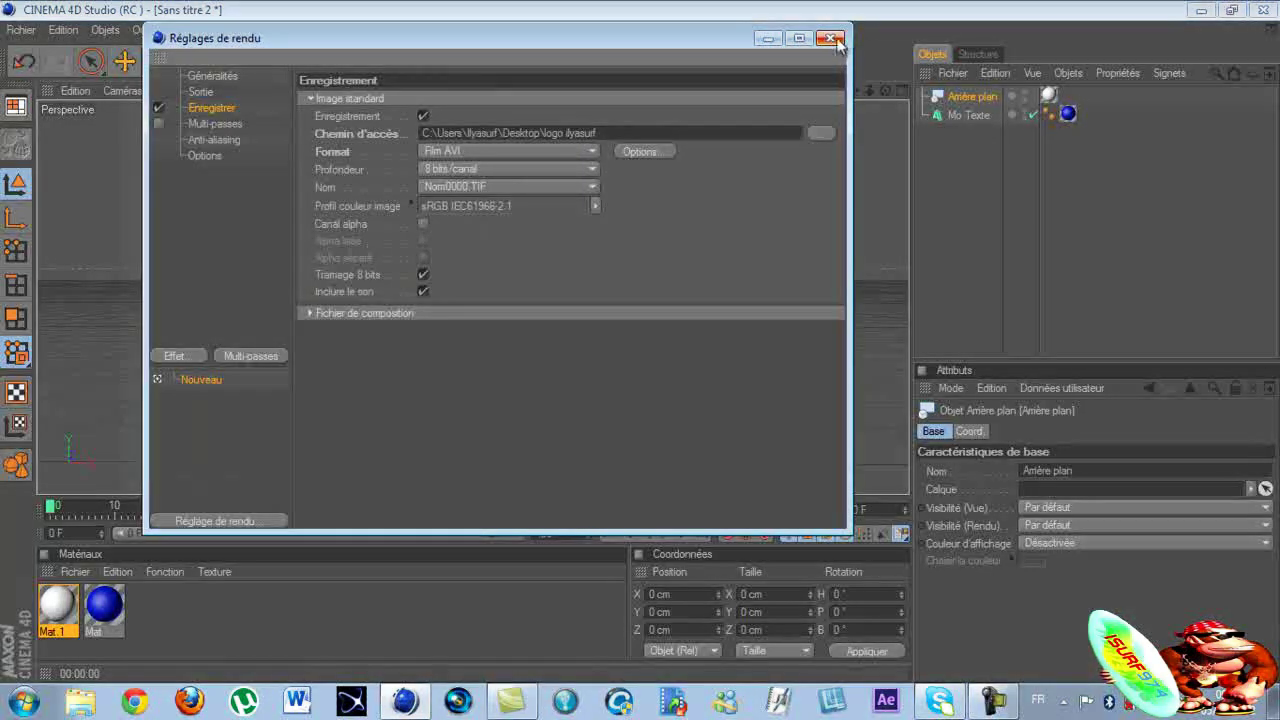
left_click(830, 38)
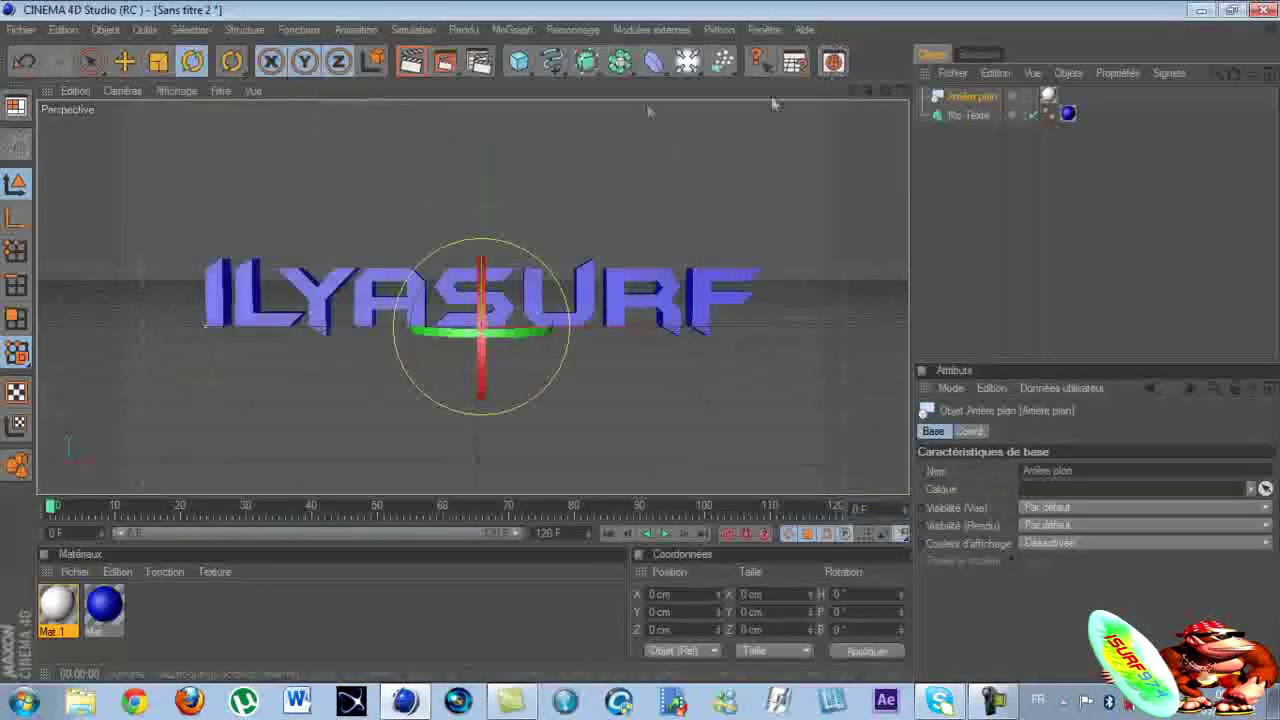
left_click(446, 62)
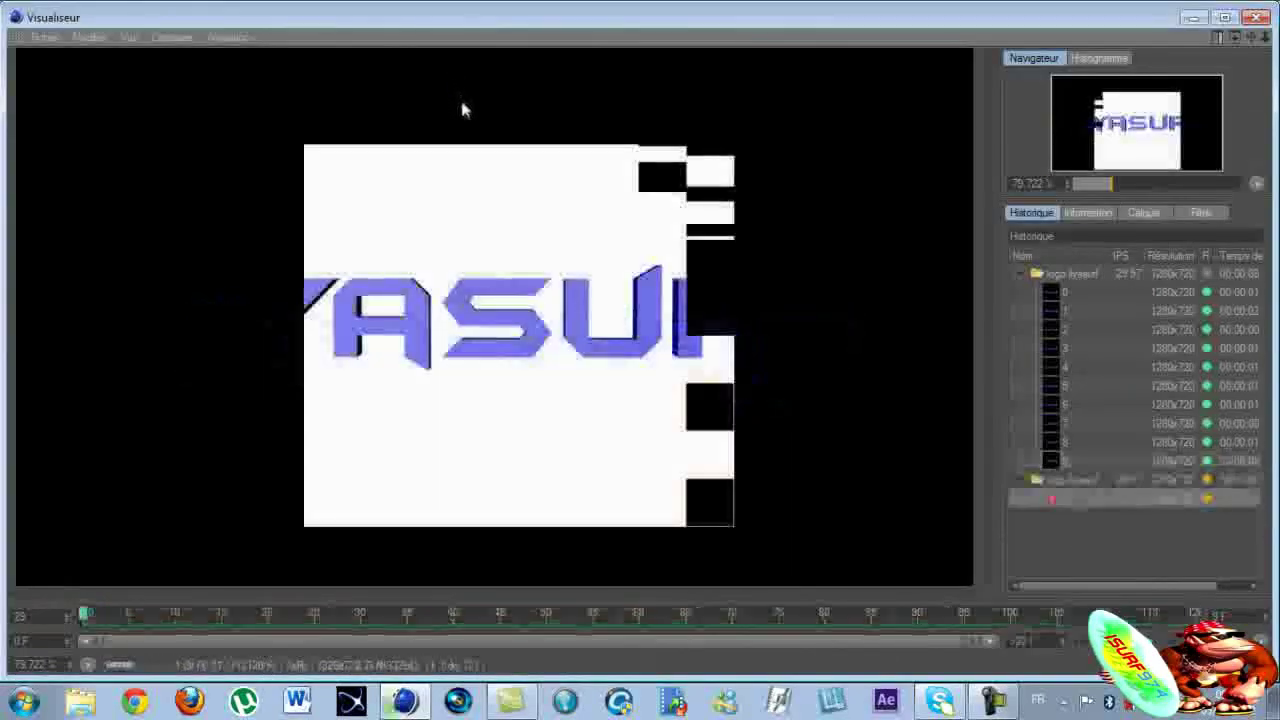
left_click(1020, 273)
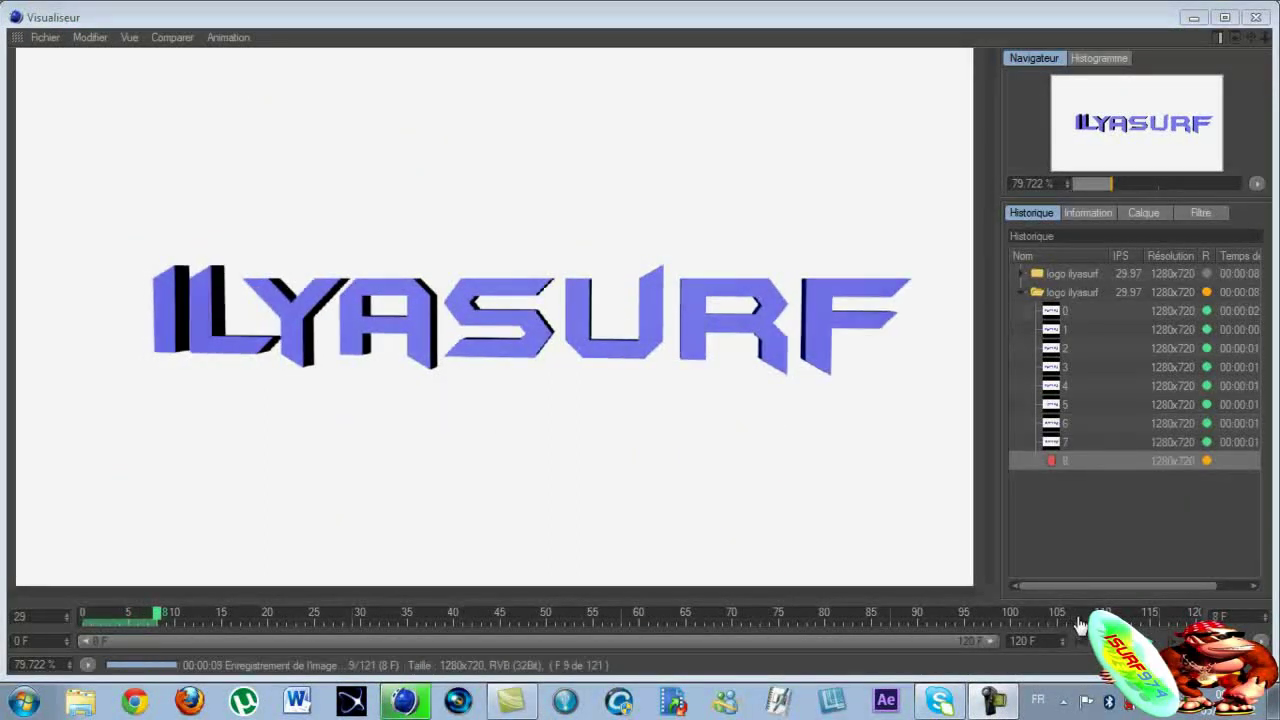
Switch to Vegas Pro and create a new project with the HDV 720-30p (1280x720; 29,970 ips) template
key("alt+Tab")
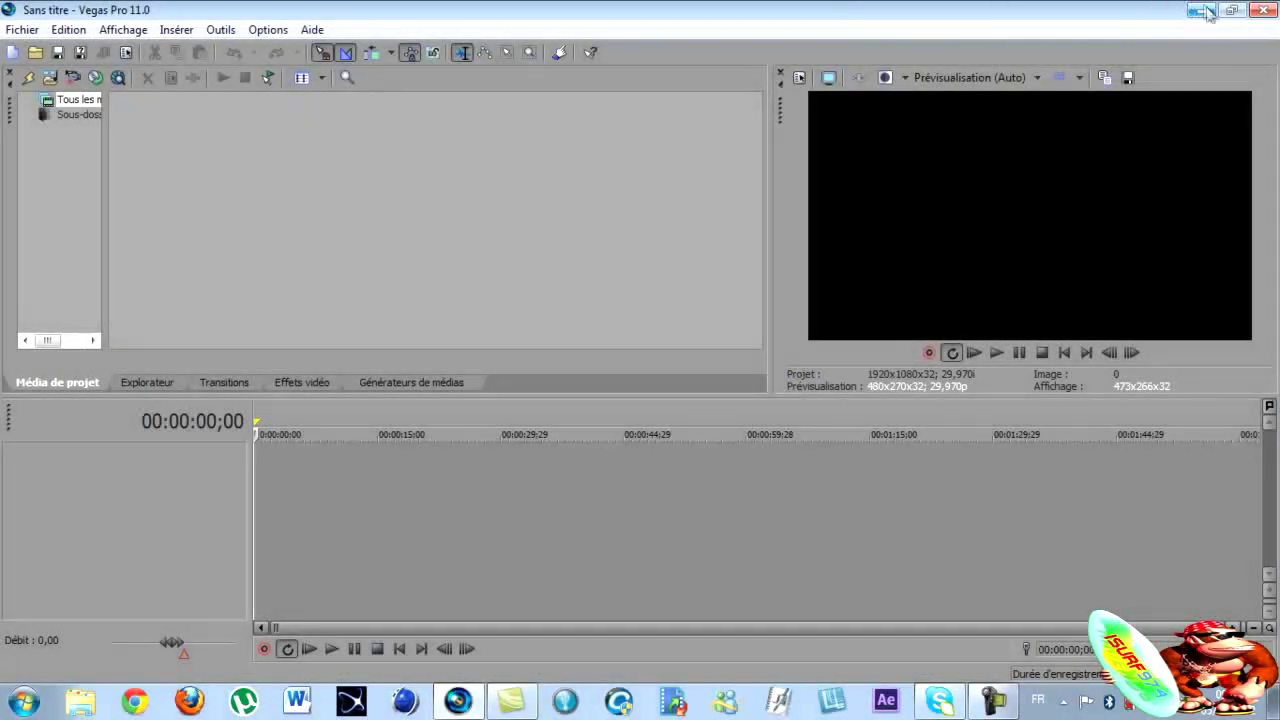
key("super+d")
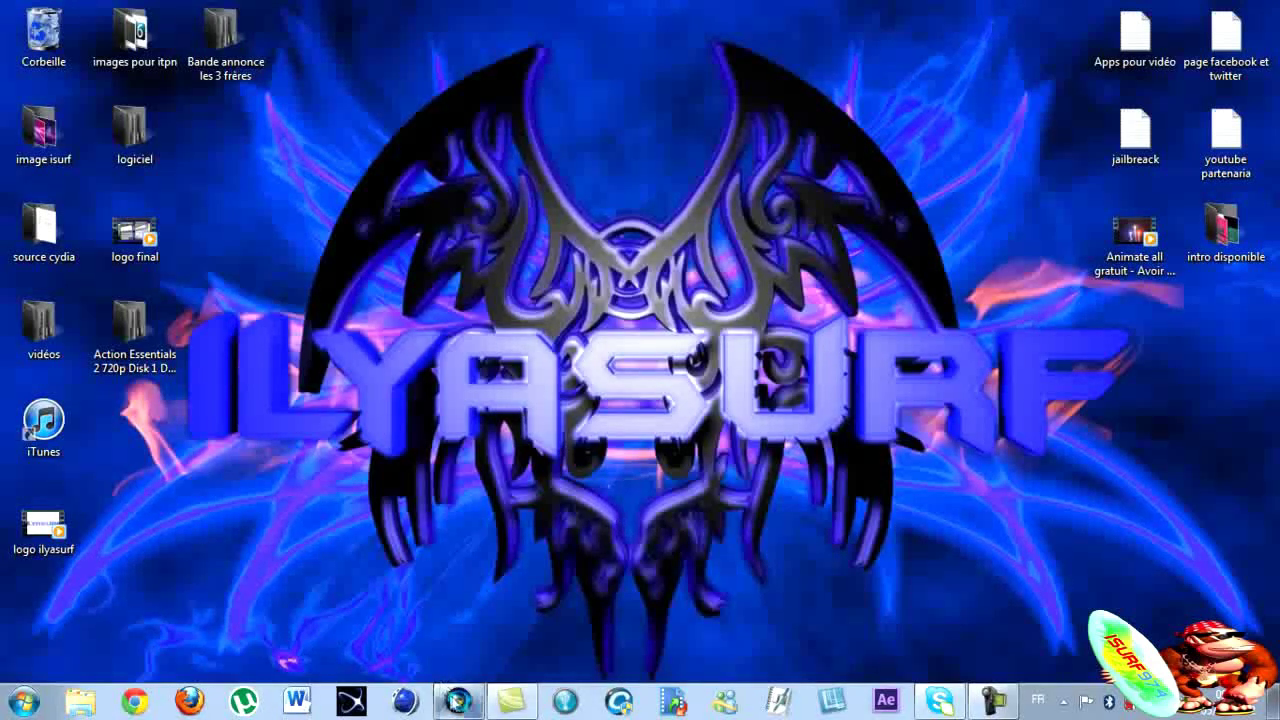
left_click(457, 700)
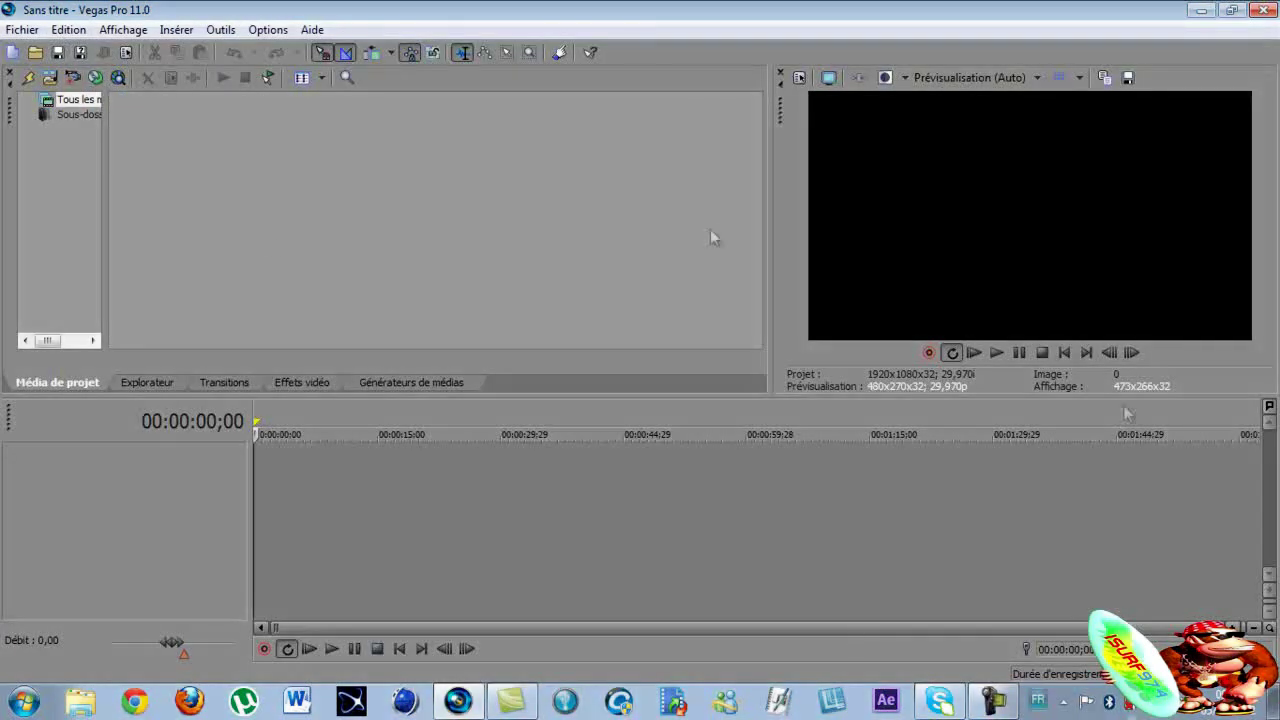
left_click(21, 29)
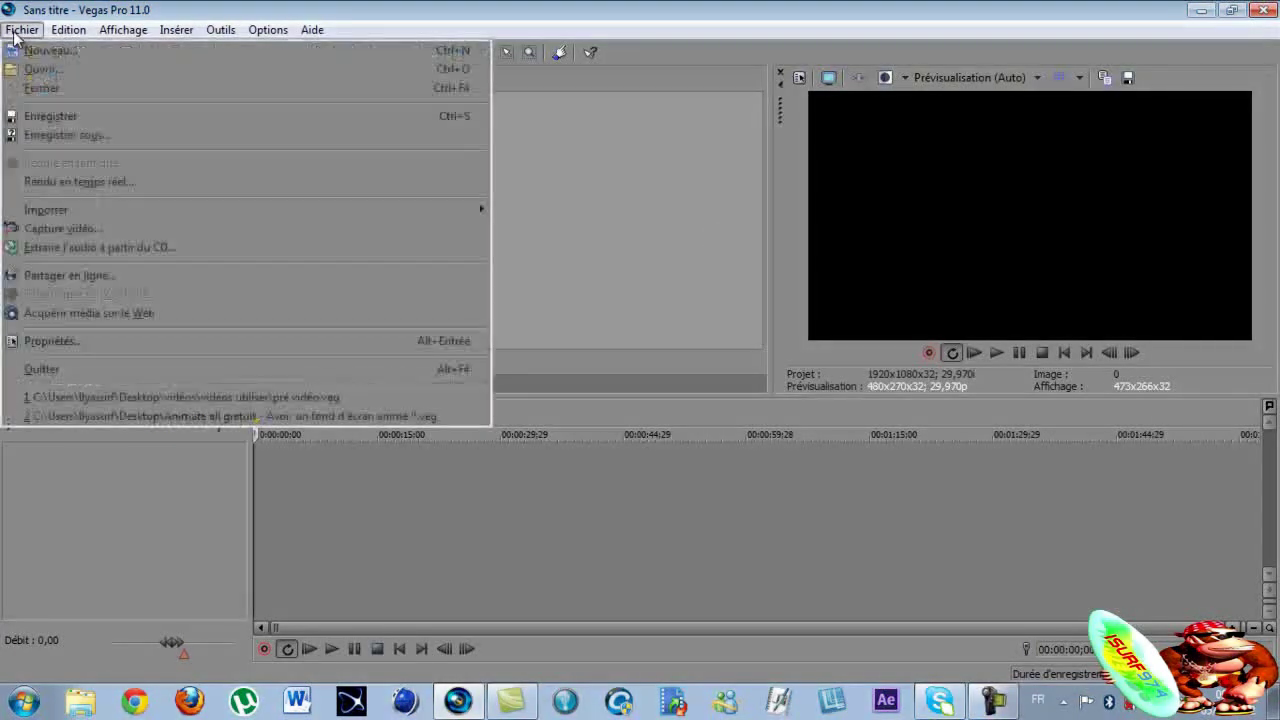
left_click(34, 48)
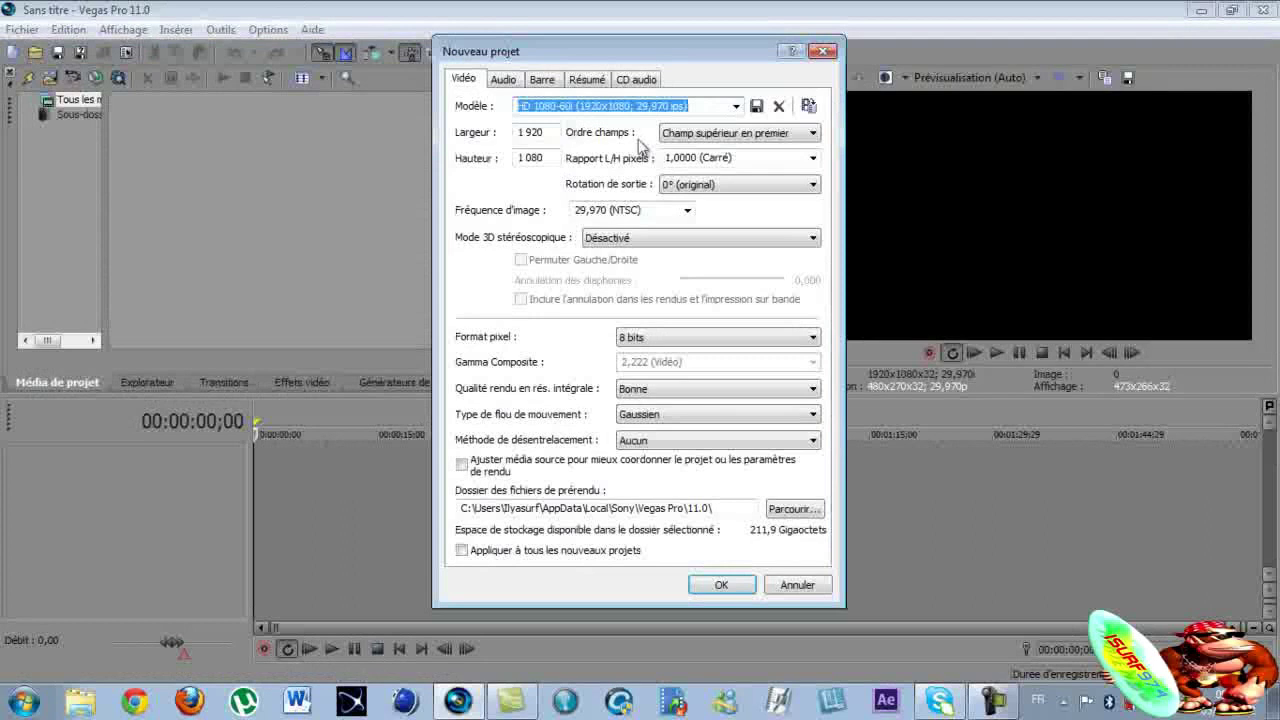
left_click(736, 106)
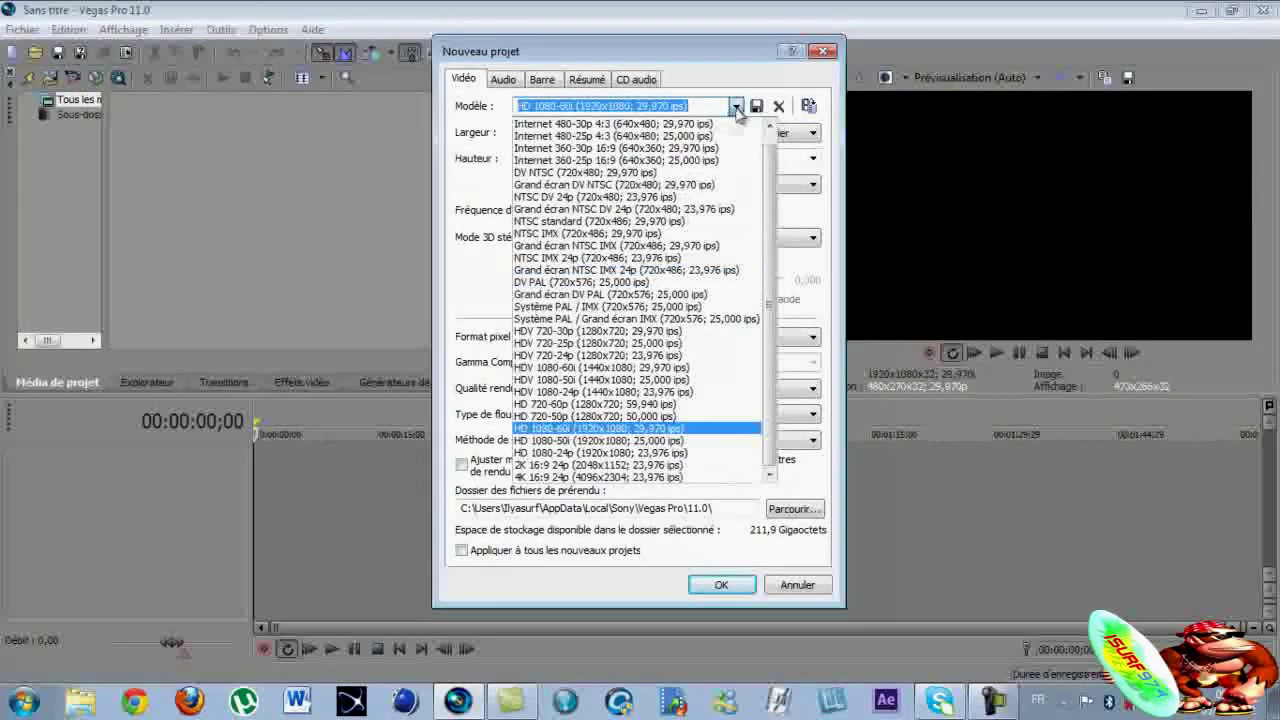
left_click(667, 332)
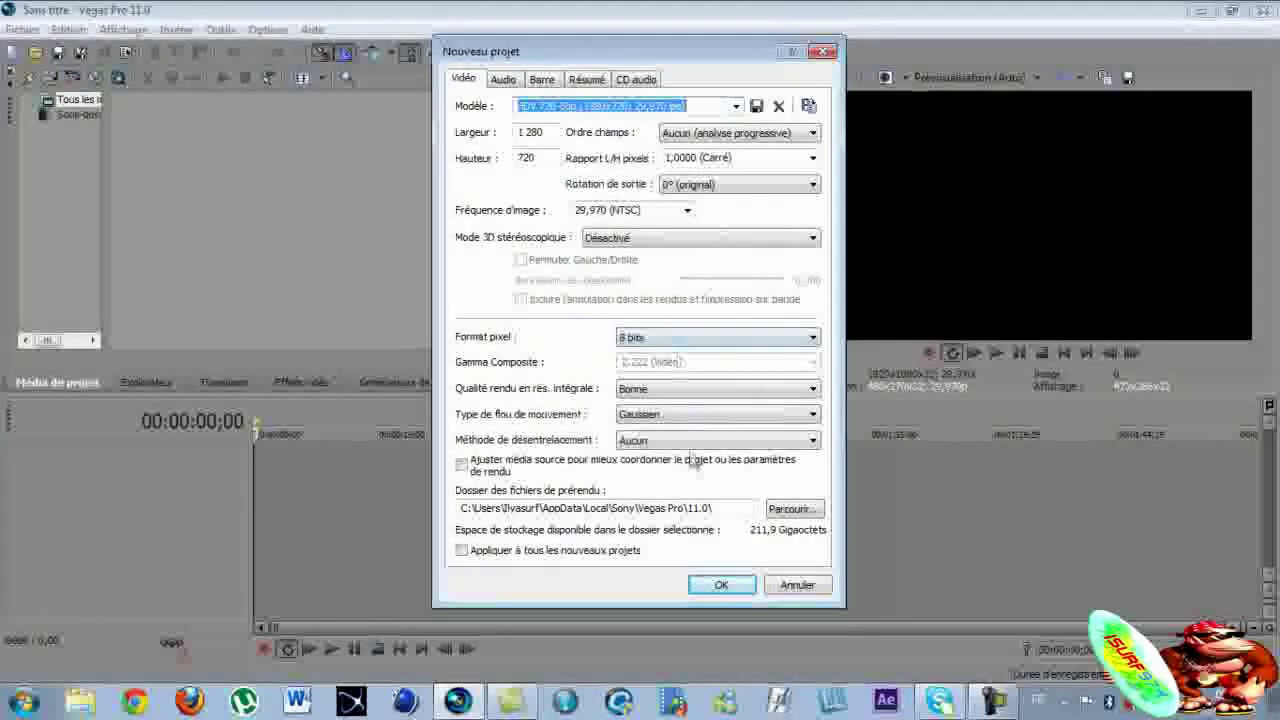
left_click(721, 586)
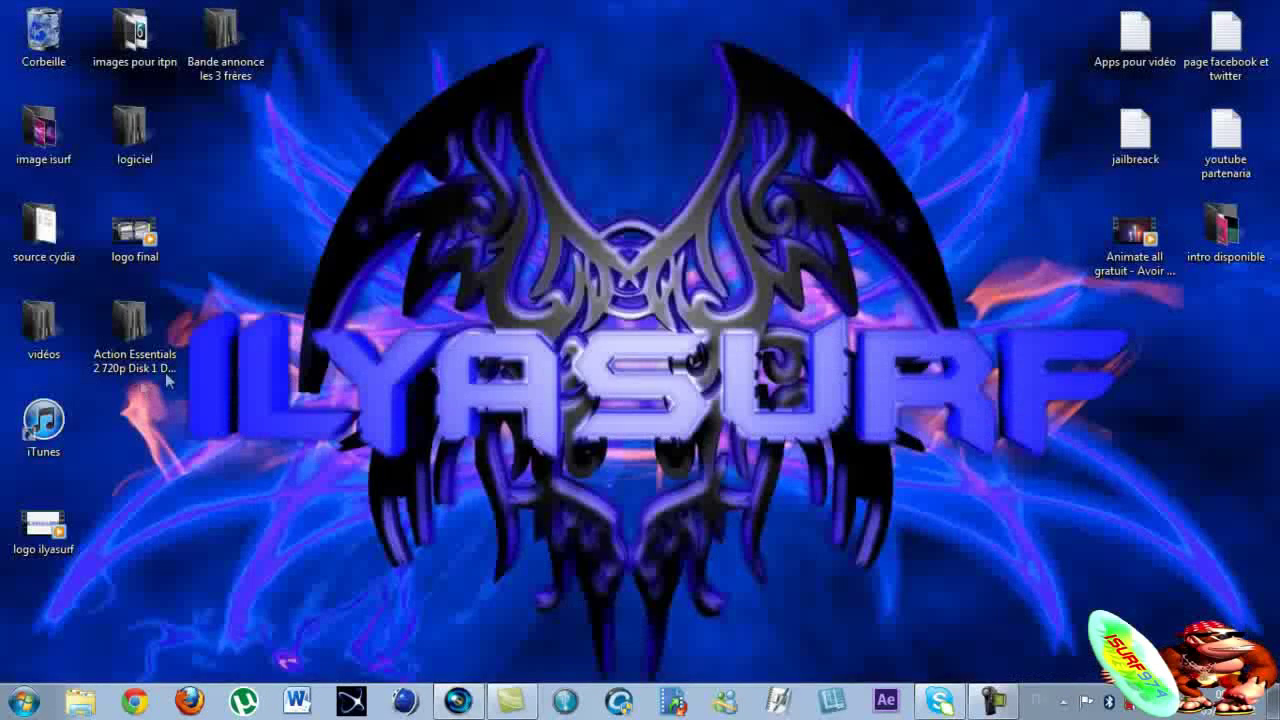
Import the rendered logo ilyasurf video from the desktop into the project media
left_click(1201, 10)
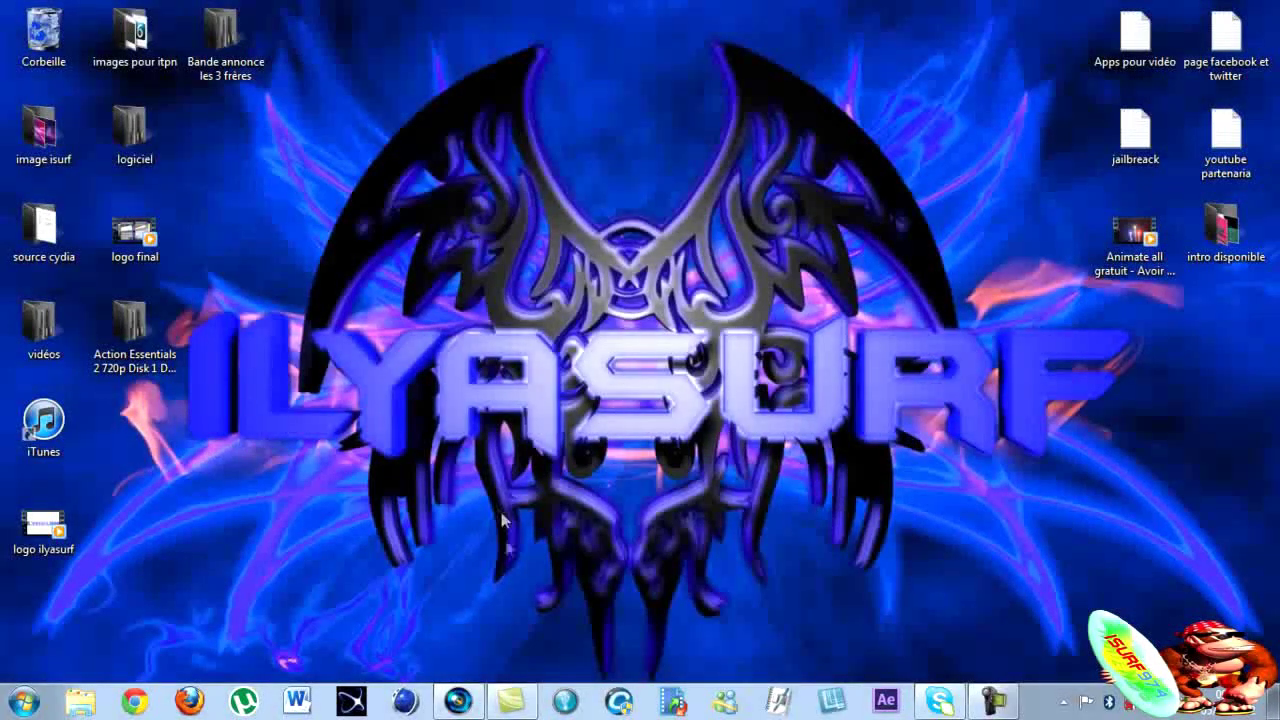
left_click(457, 700)
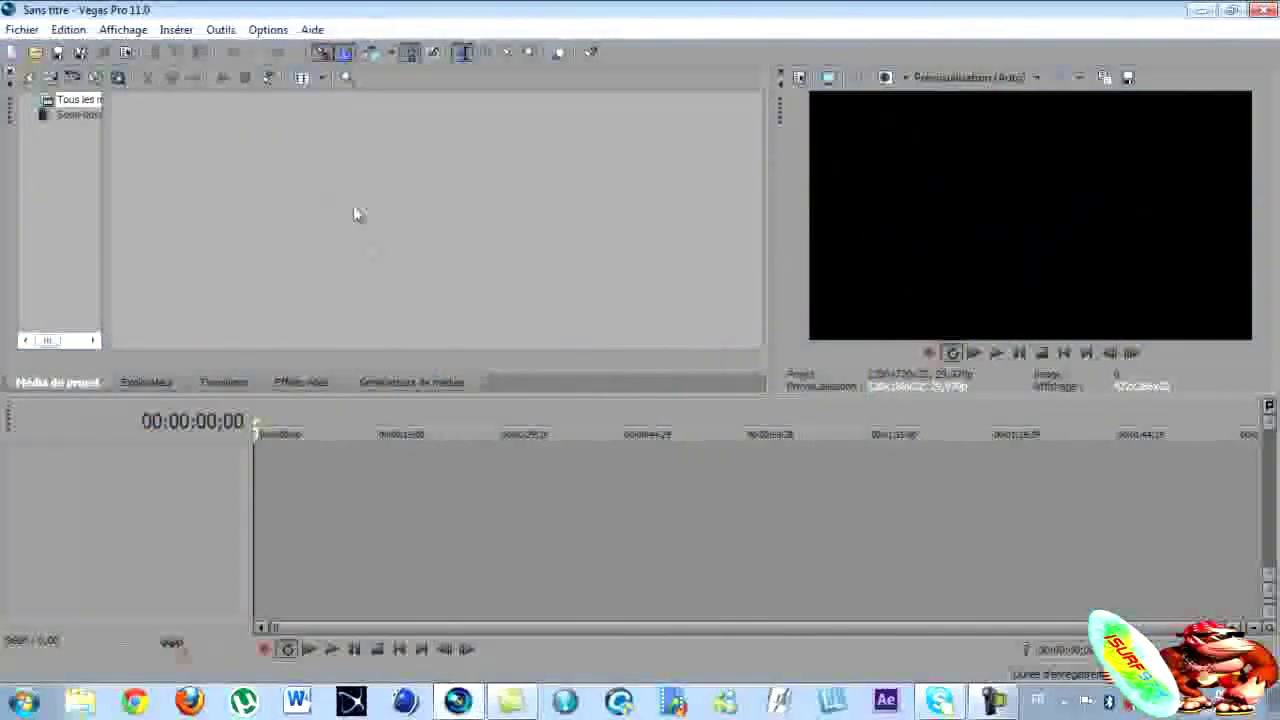
left_click_drag(330, 198, 263, 192)
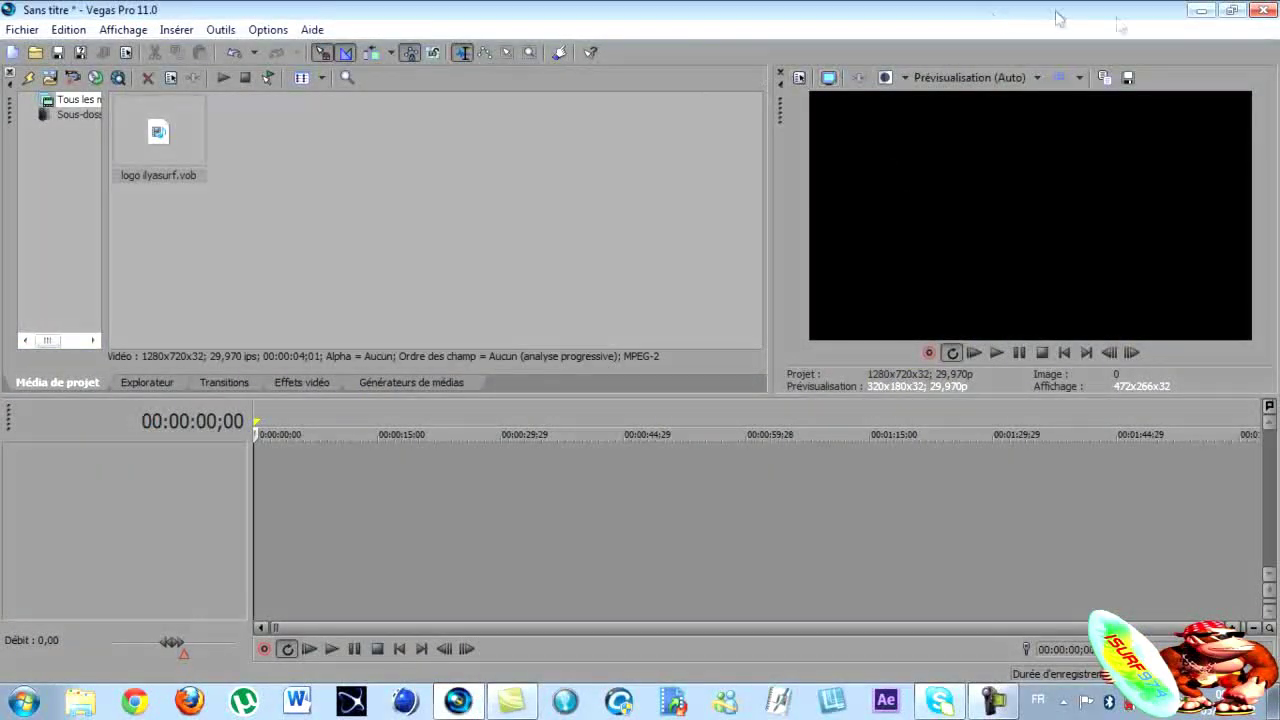
Import the "Animate all gratuit" video from the desktop and place it at the start of the timeline
left_click(1201, 10)
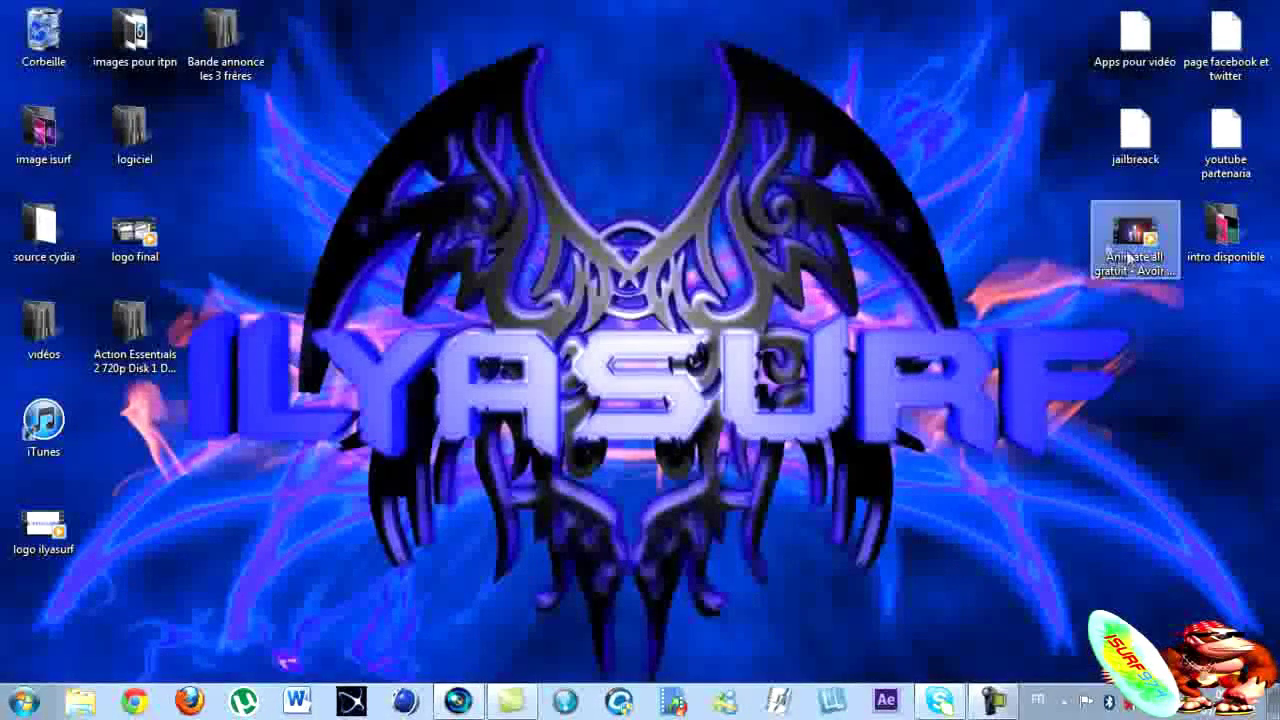
left_click(459, 706)
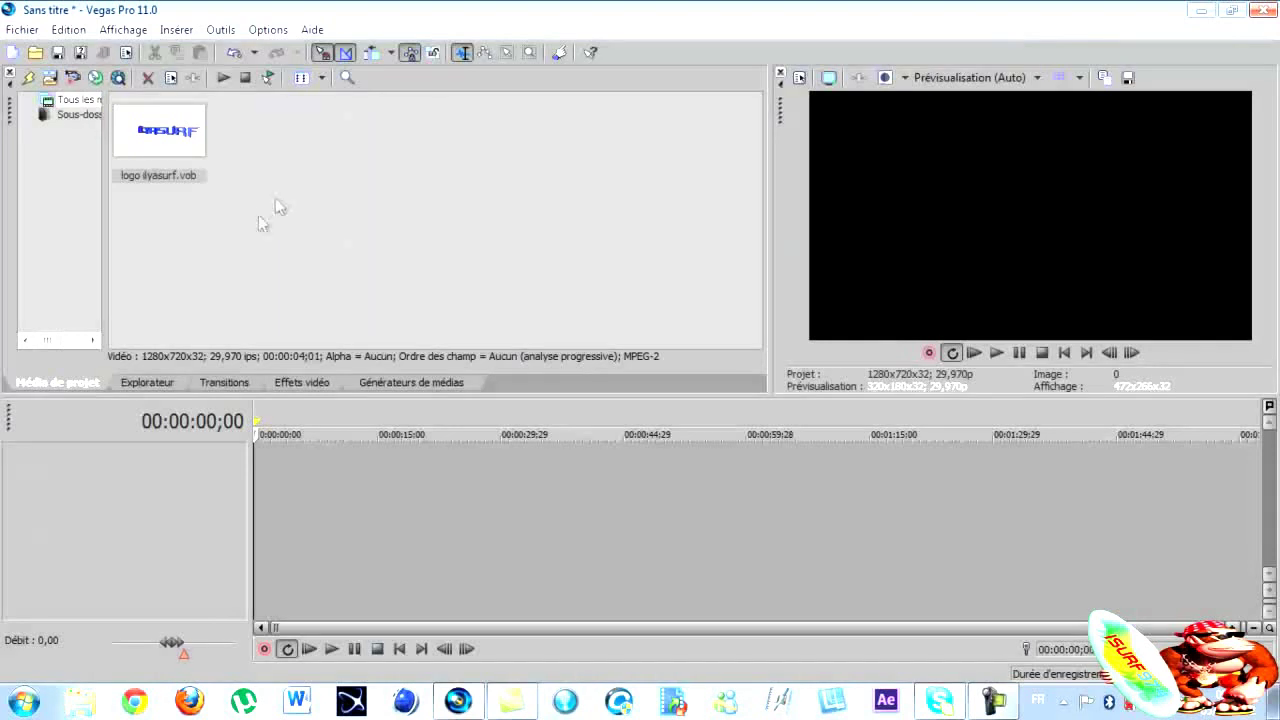
left_click_drag(285, 185, 285, 184)
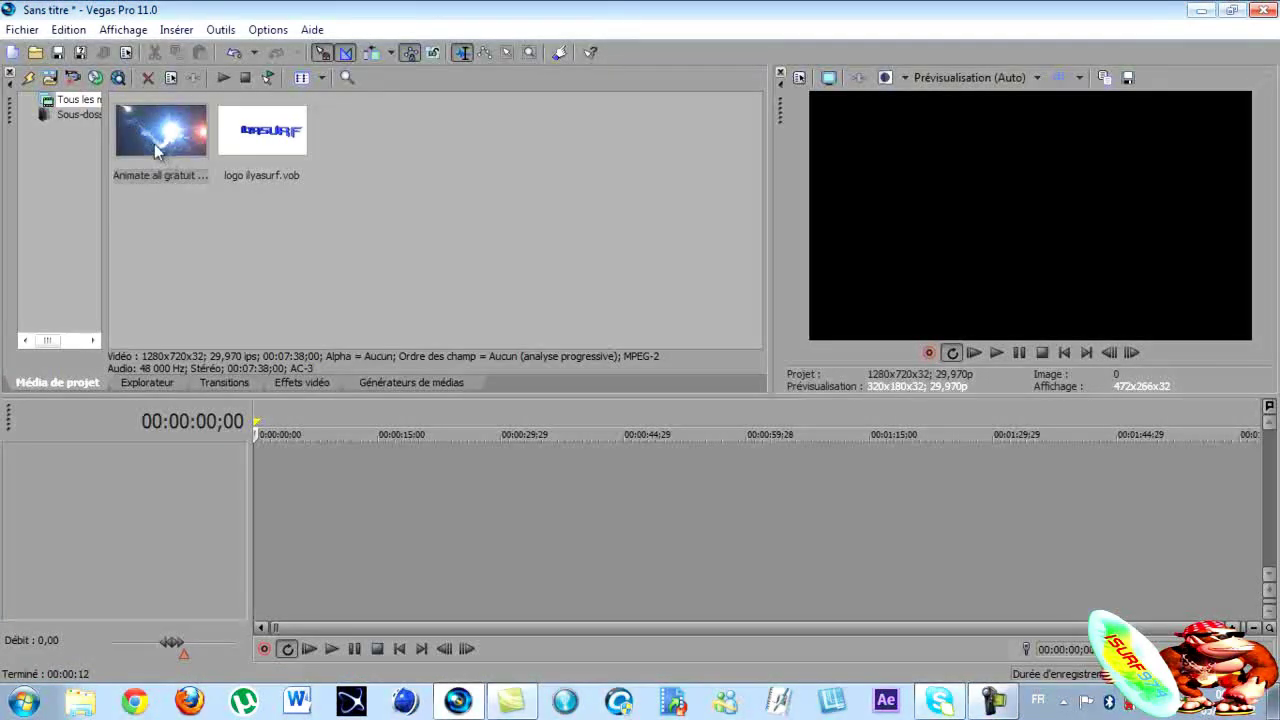
left_click_drag(155, 150, 343, 321)
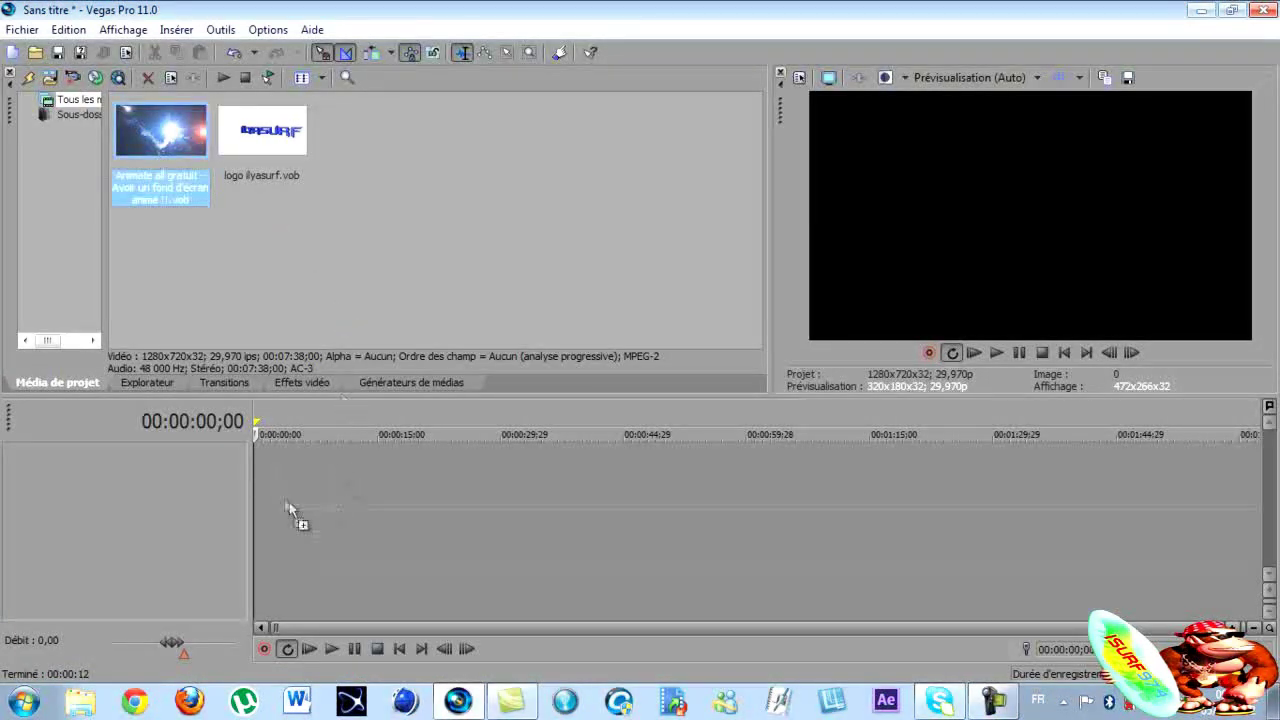
left_click_drag(260, 497, 265, 497)
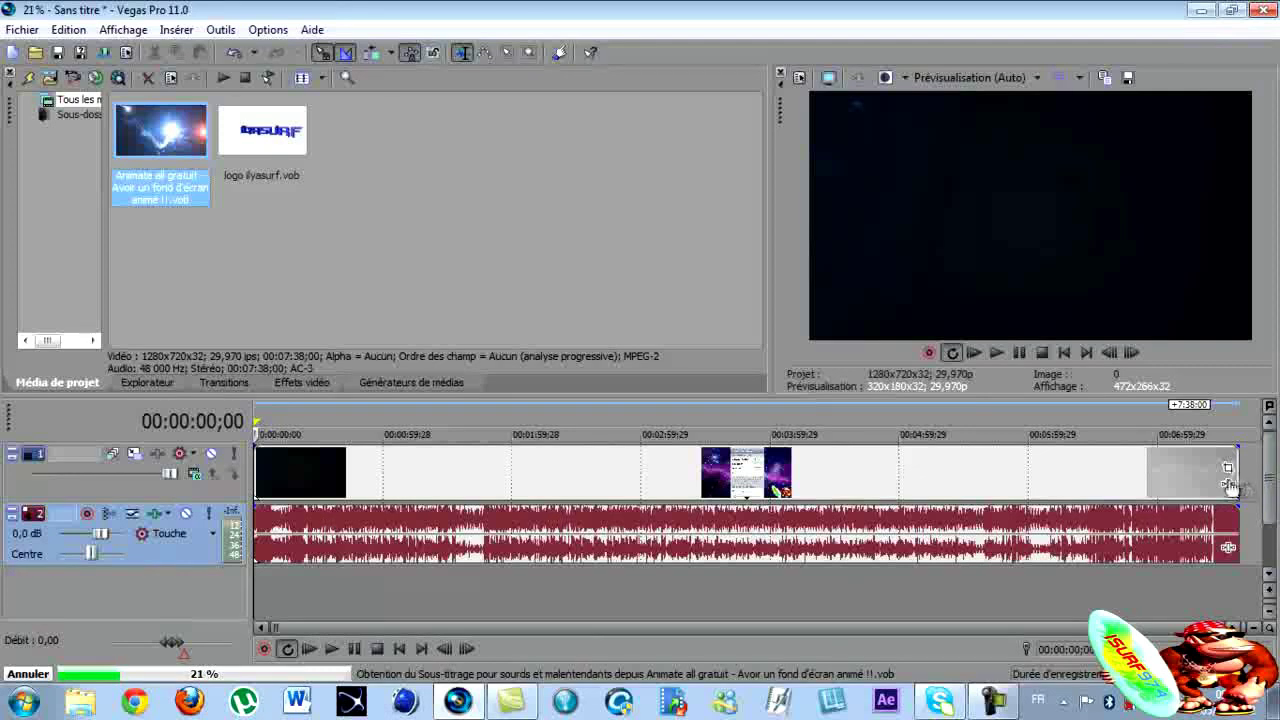
Try placing the logo ilyasurf clip at the start of video track 1, and delete it from the track
left_click_drag(250, 135, 272, 458)
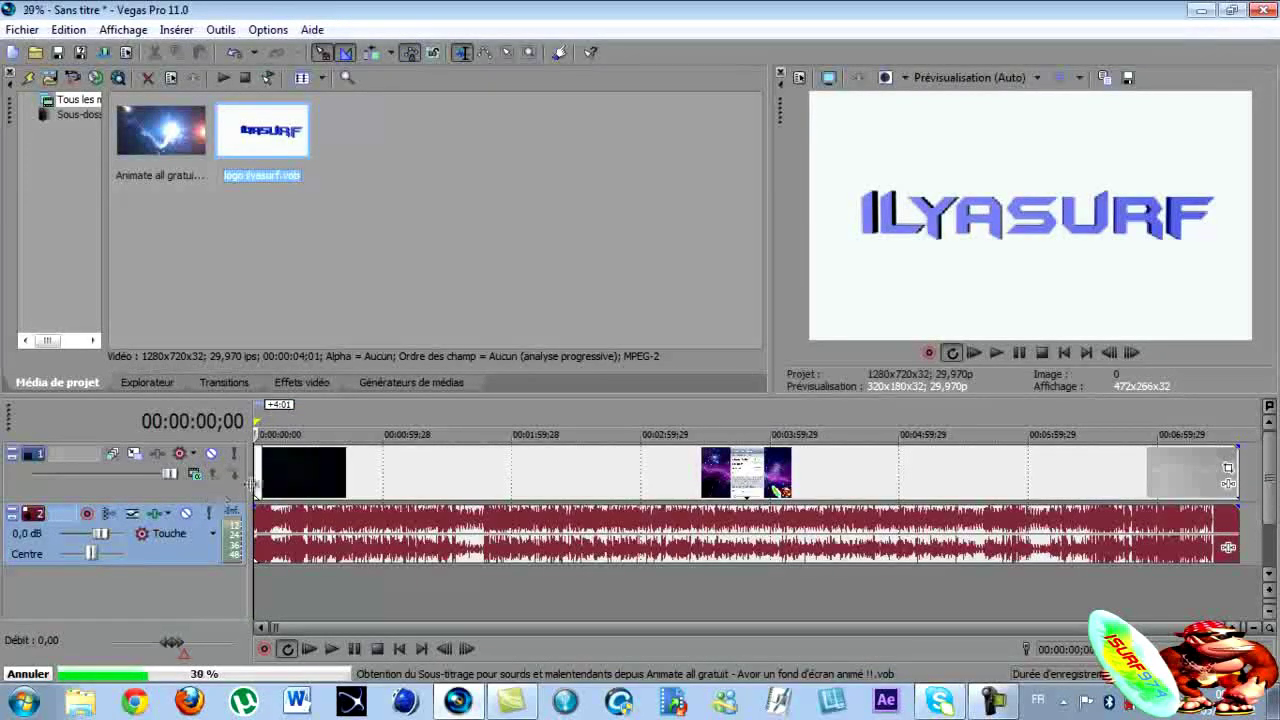
right_click(262, 478)
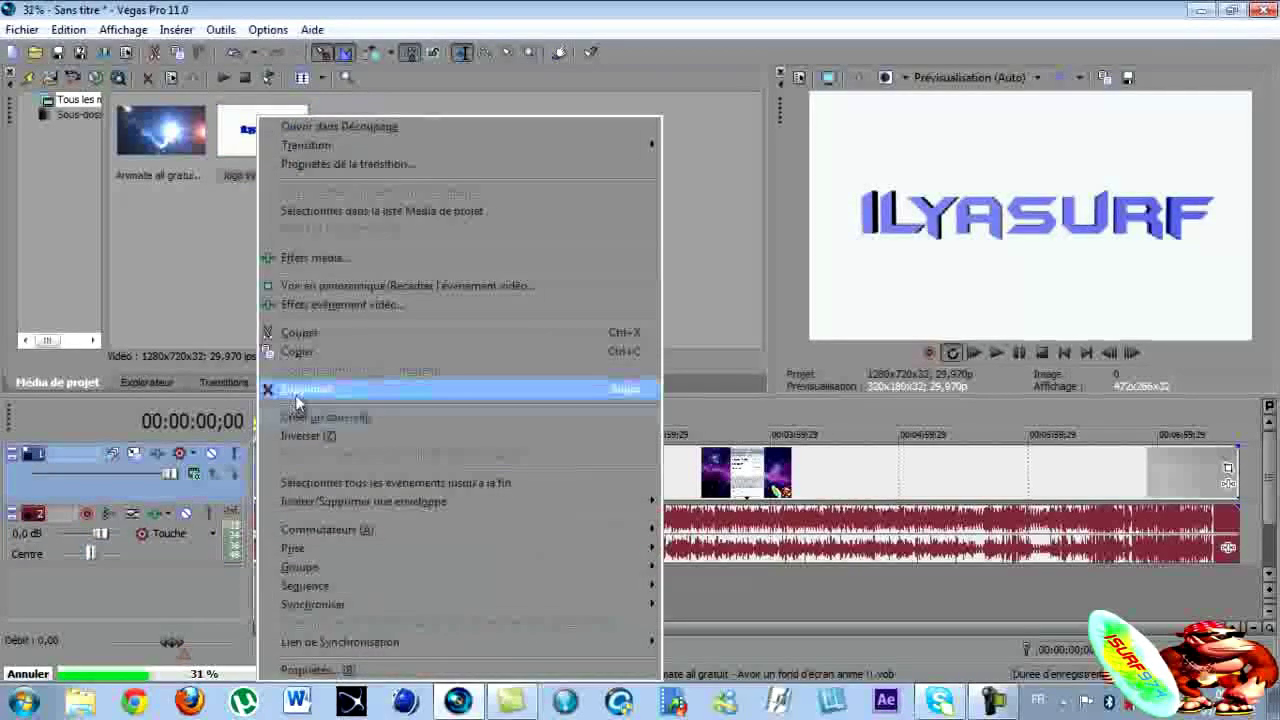
left_click(443, 388)
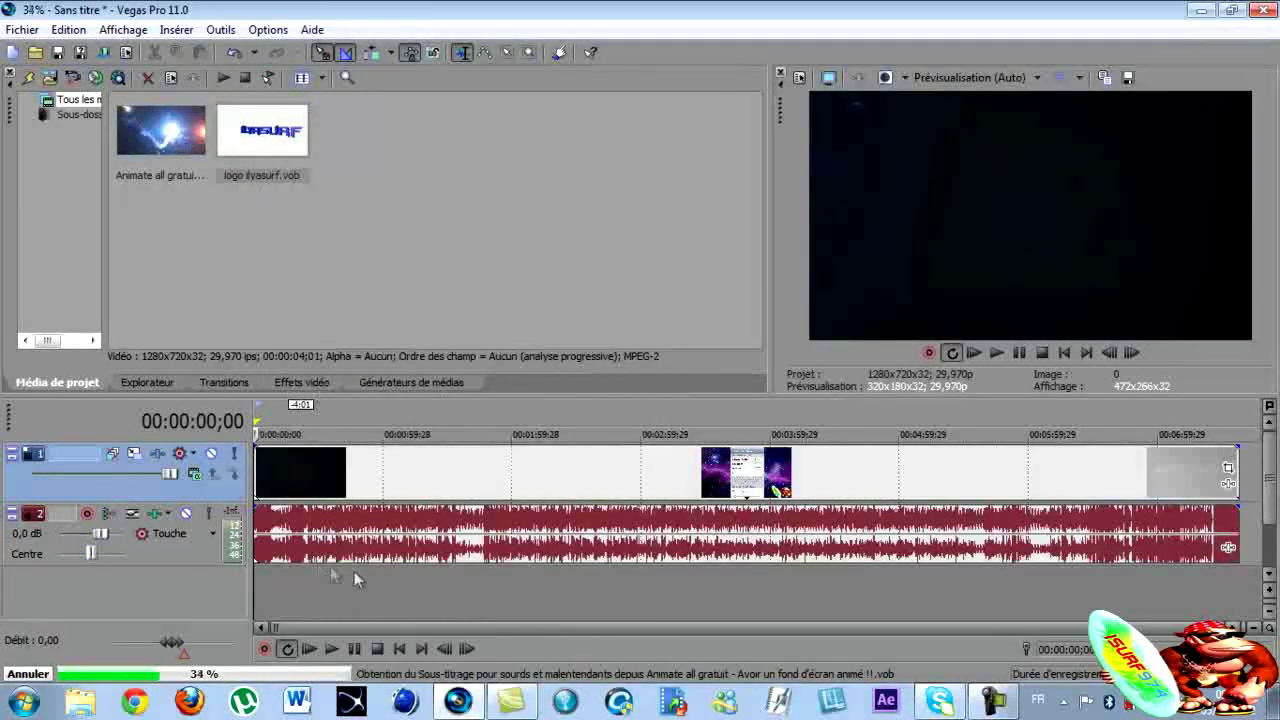
Insert a new video track above the main video and place the logo ilyasurf clip at its start
right_click(160, 494)
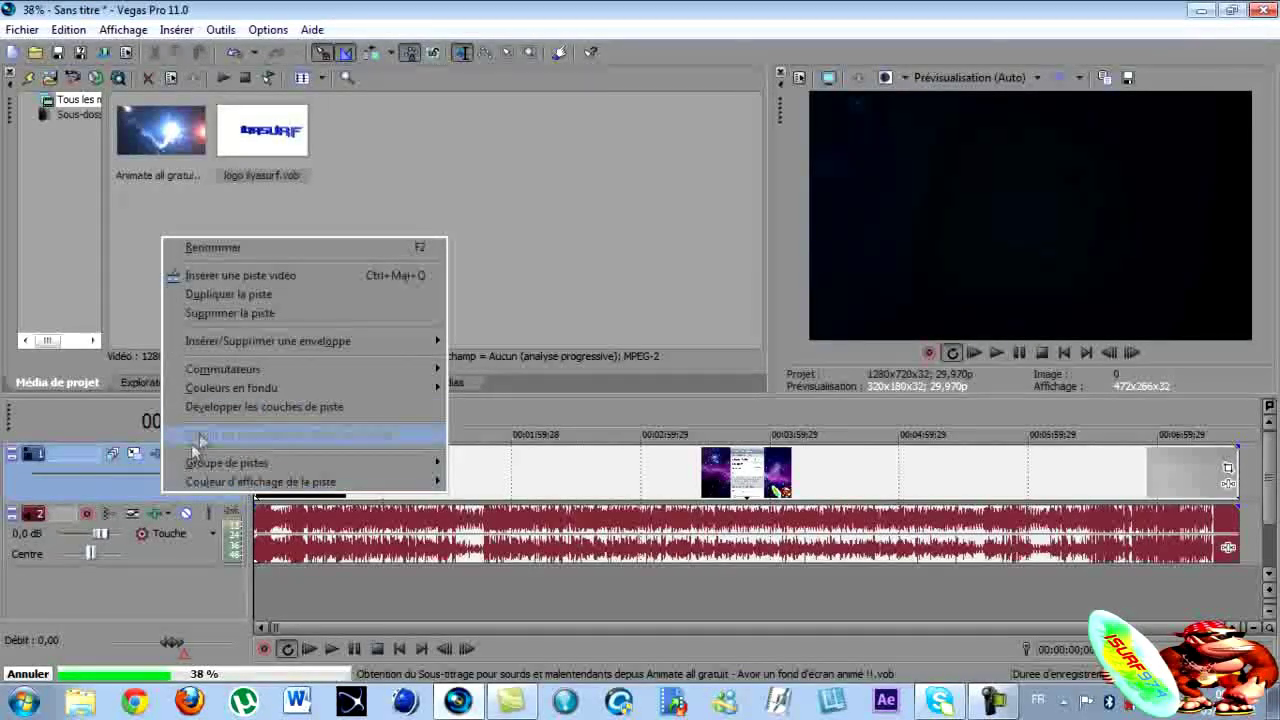
left_click(270, 276)
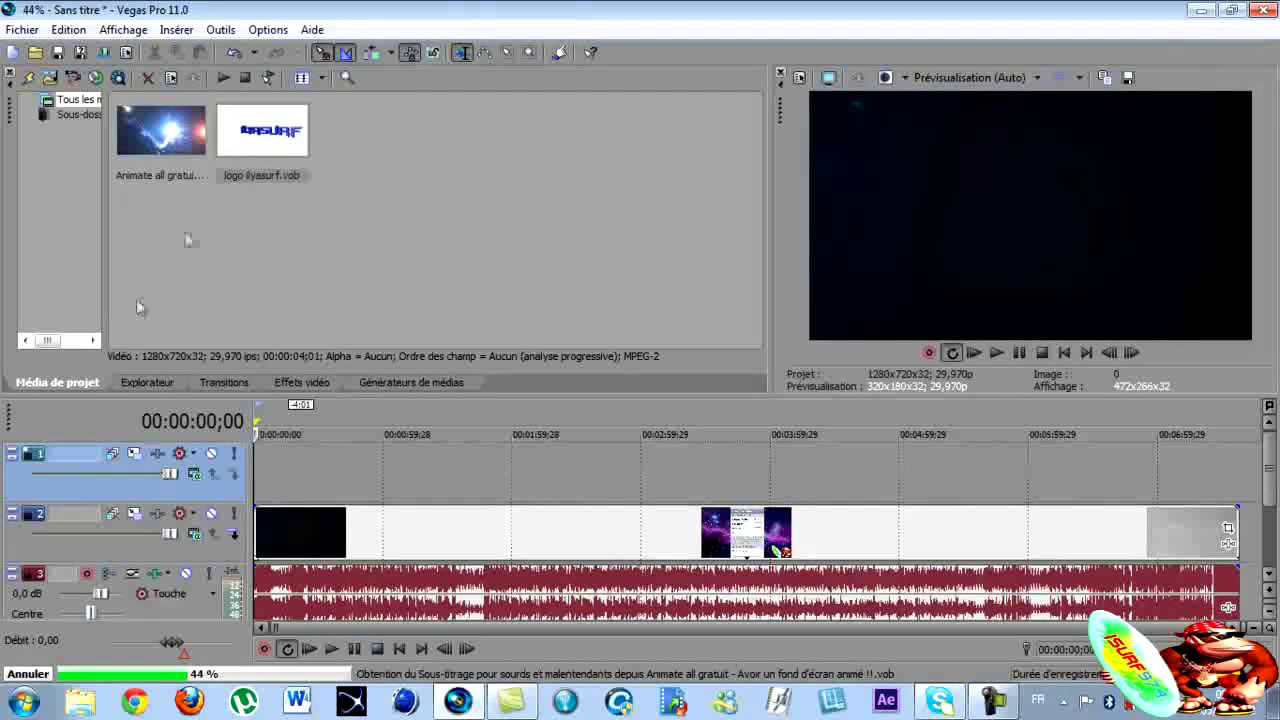
left_click_drag(280, 138, 259, 456)
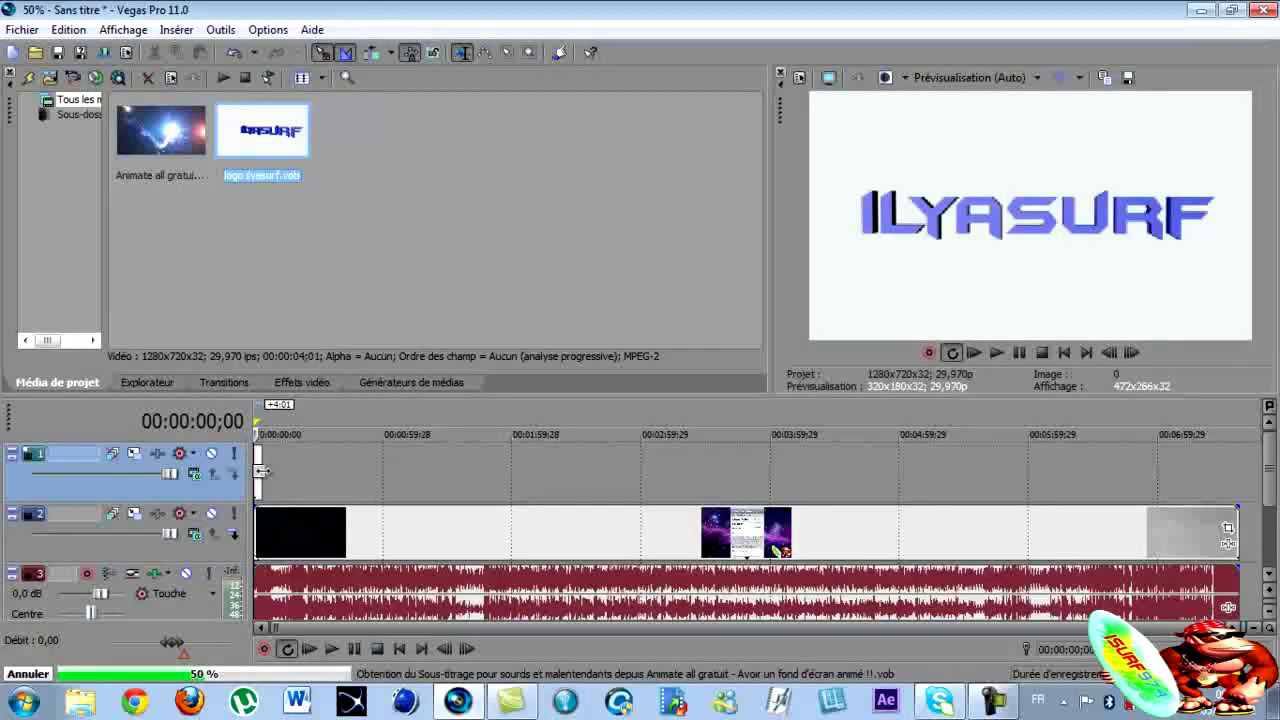
Extend the logo clip to the end of the main video and move the playhead to 00:02:15;29
left_click_drag(260, 471, 1210, 487)
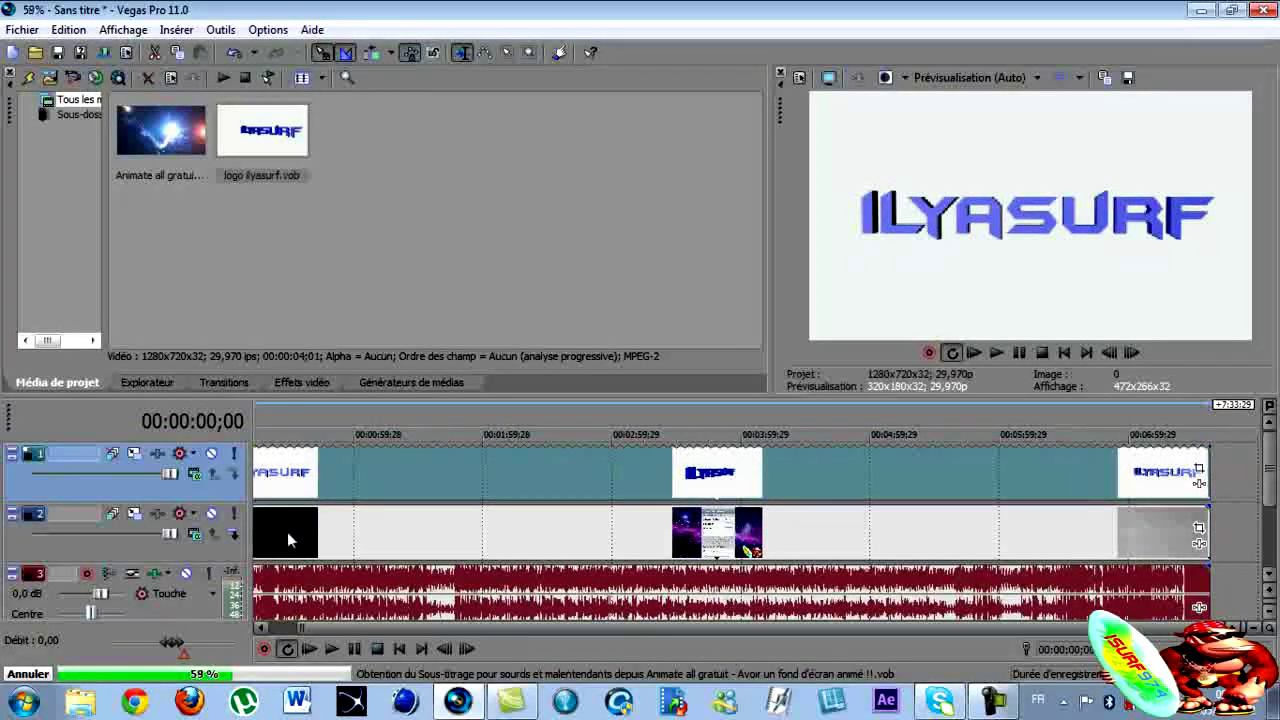
left_click(383, 424)
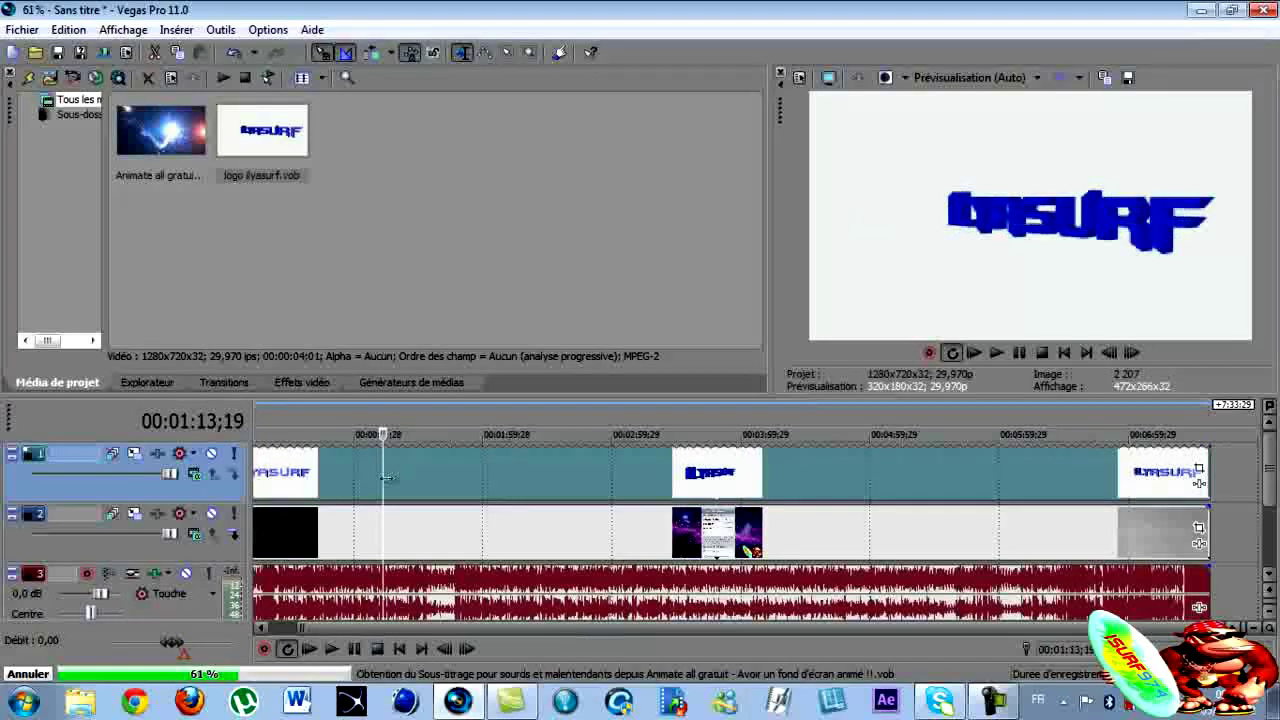
left_click_drag(381, 484, 517, 492)
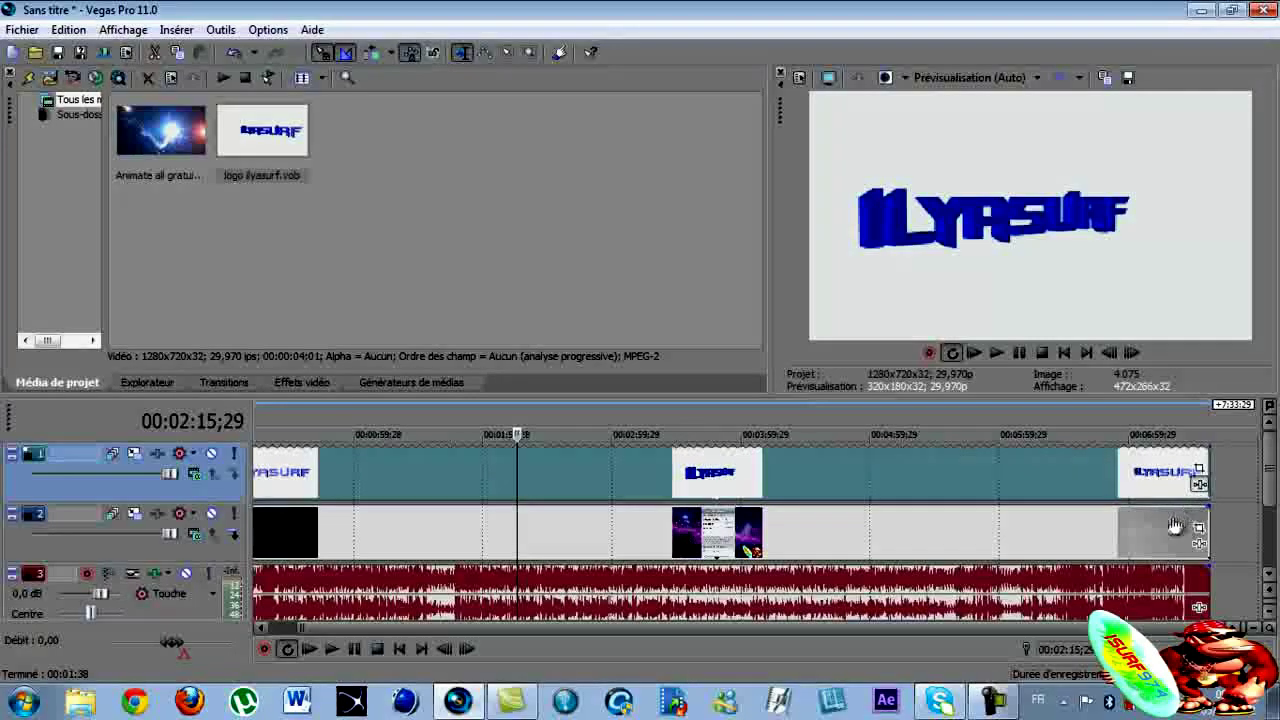
Add the Incrustation en chrominance Sony effect to the logo clip on the upper video track
left_click(1199, 543)
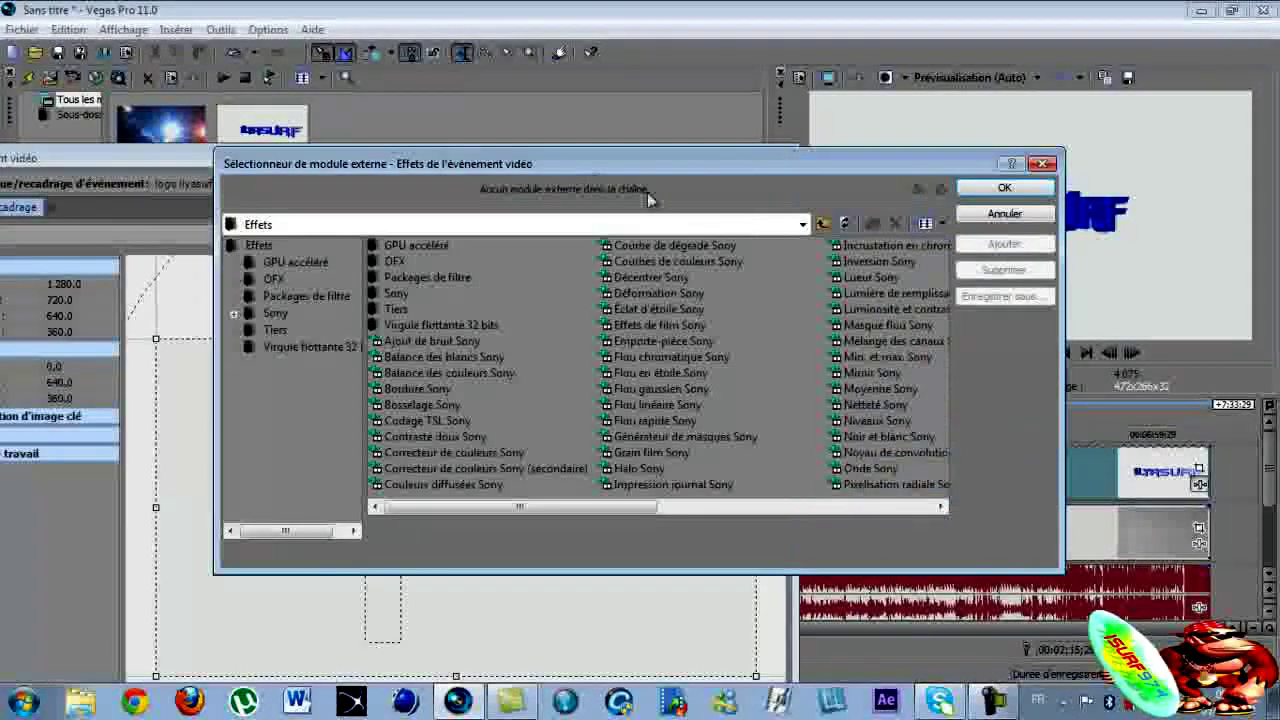
left_click(893, 250)
left_click_drag(546, 506, 604, 503)
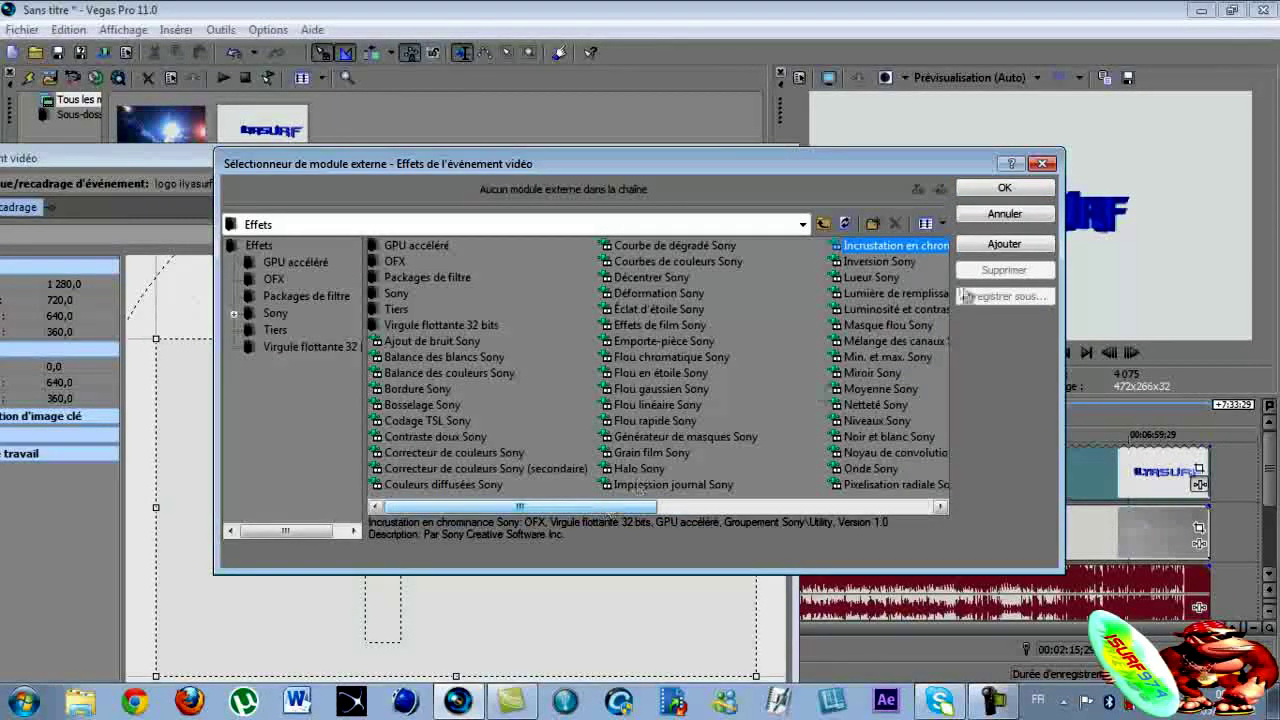
left_click(873, 247)
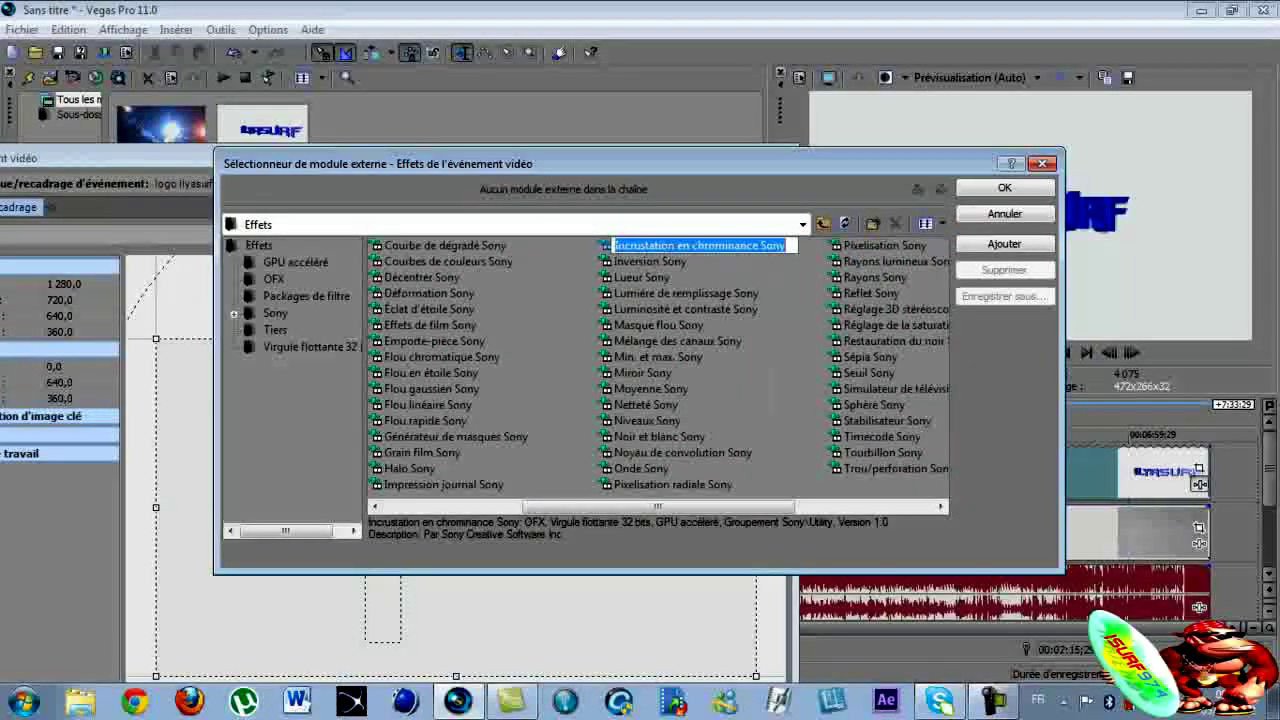
left_click(1033, 195)
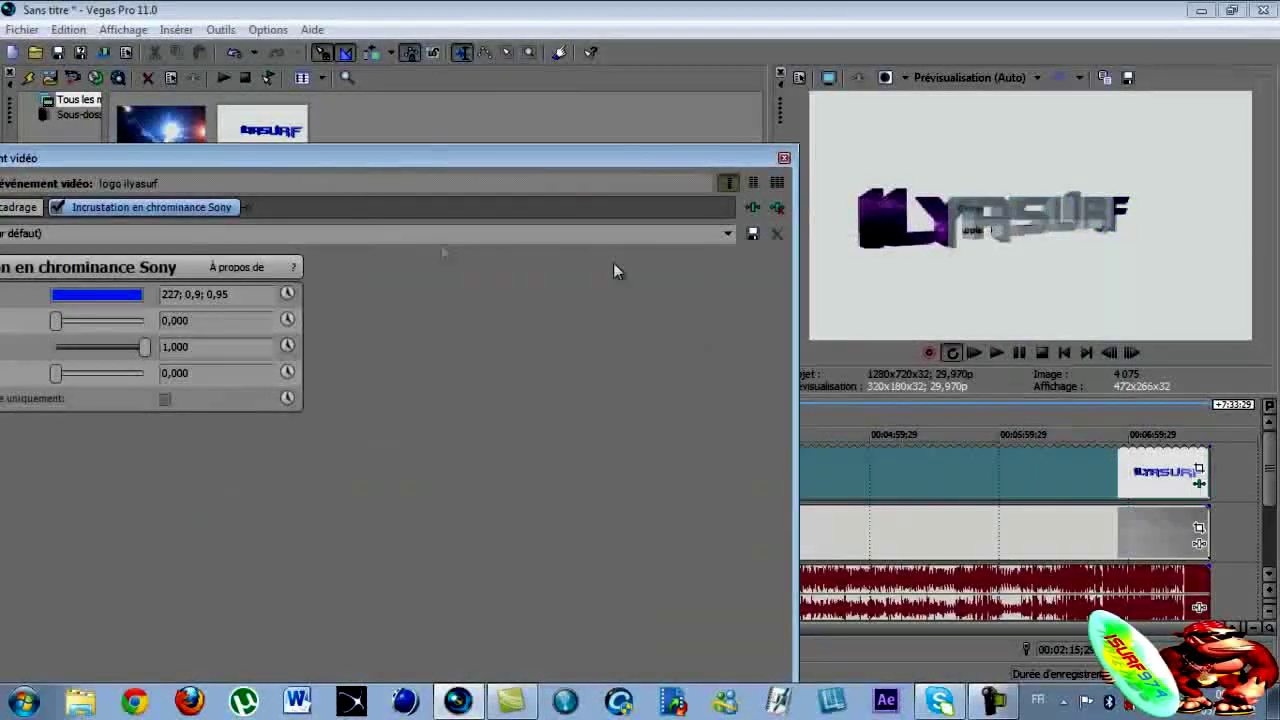
Set the chroma key colour to the logo's white background, 165; 0,02; 0,89, and close the effect settings
left_click_drag(390, 158, 562, 154)
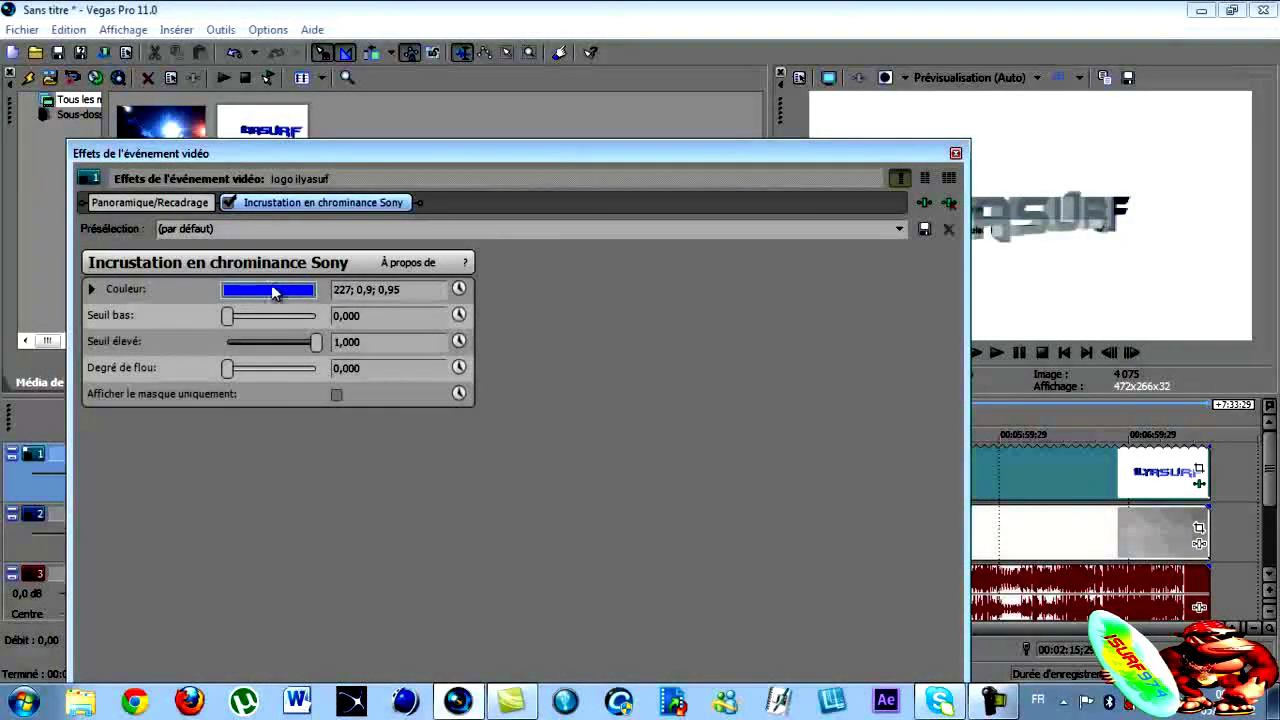
left_click(277, 289)
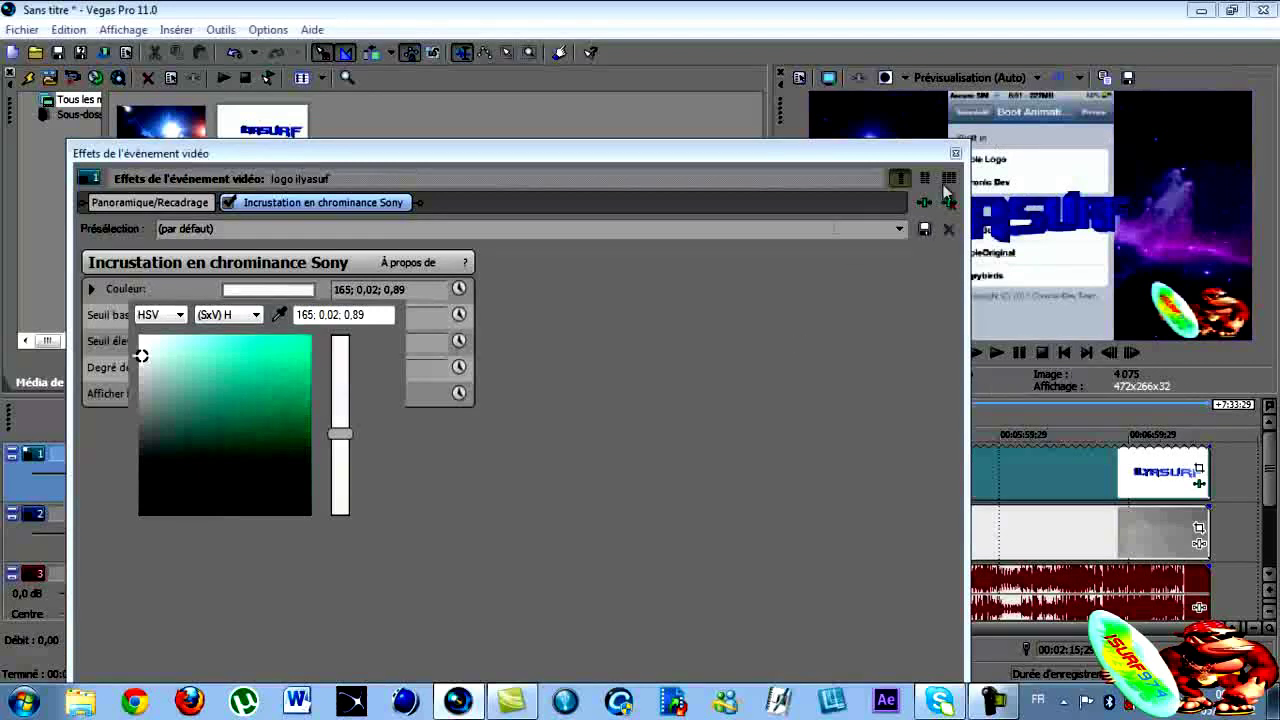
left_click(952, 162)
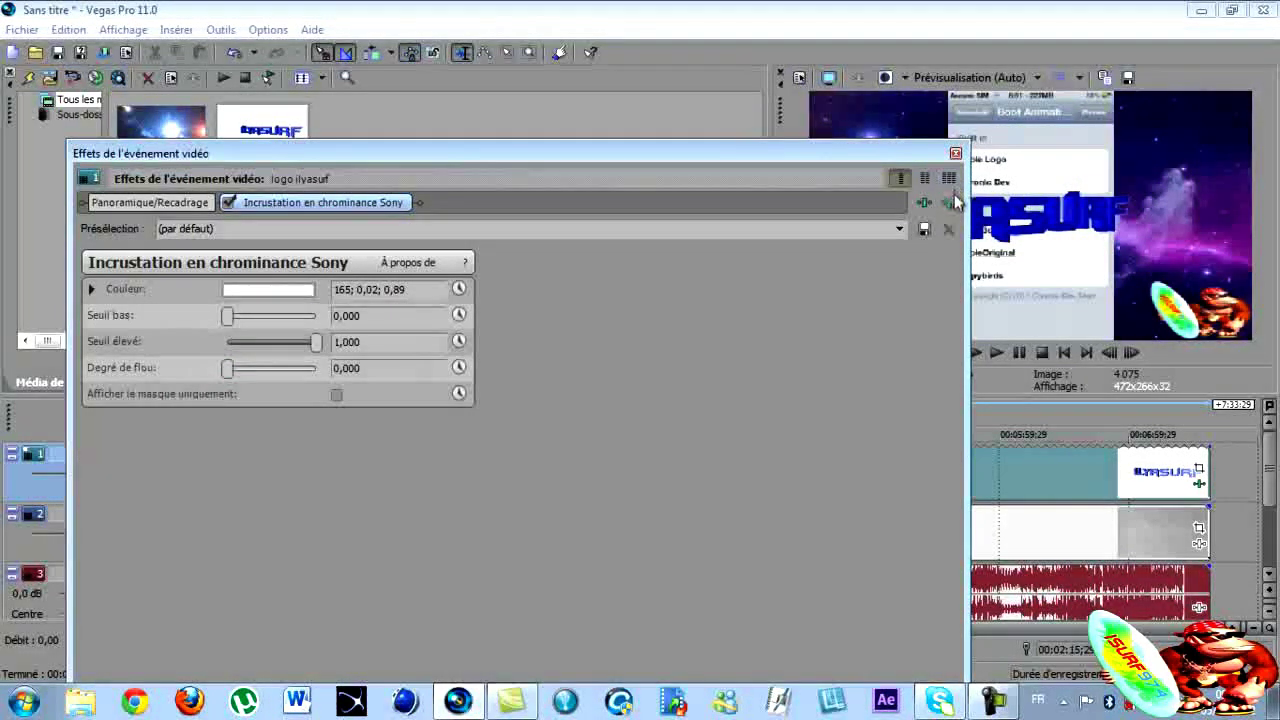
left_click(955, 155)
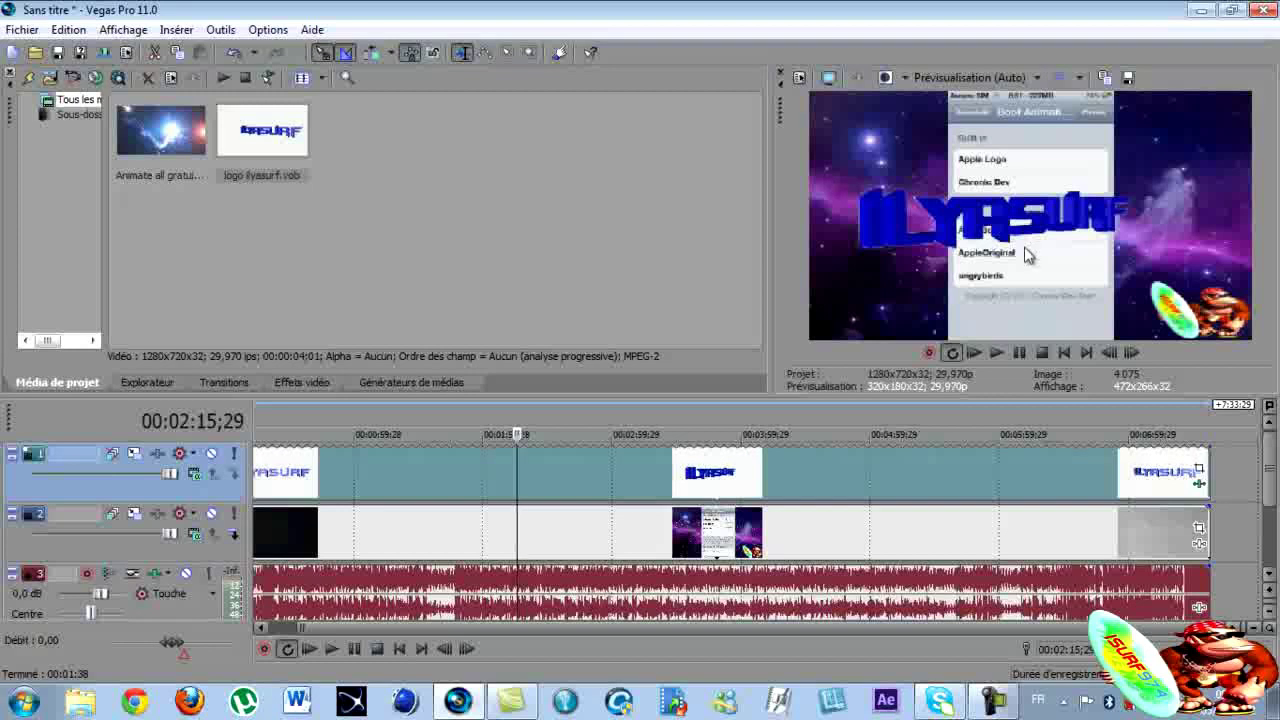
Shrink the logo in the picture by enlarging its Panoramique/Recadrage frame to 4 160 x 2 340
left_click(1199, 477)
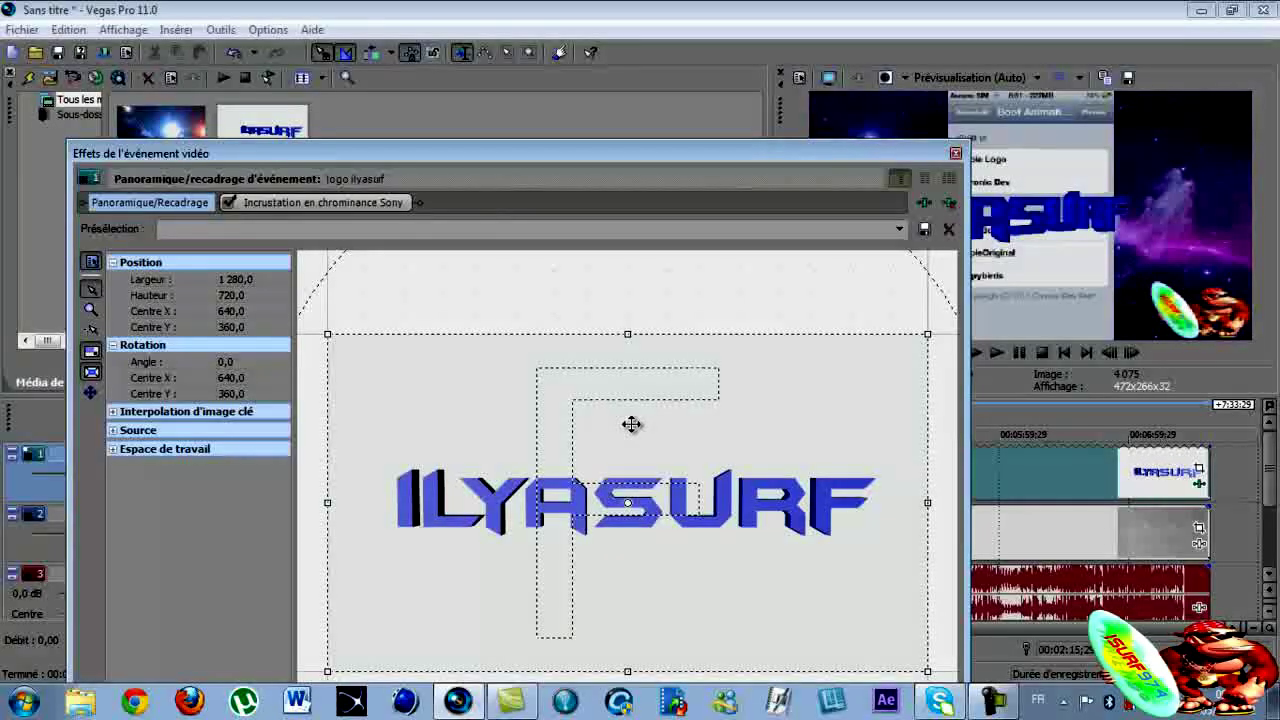
scroll(631, 424, "down", 6)
scroll(632, 431, "down", 1)
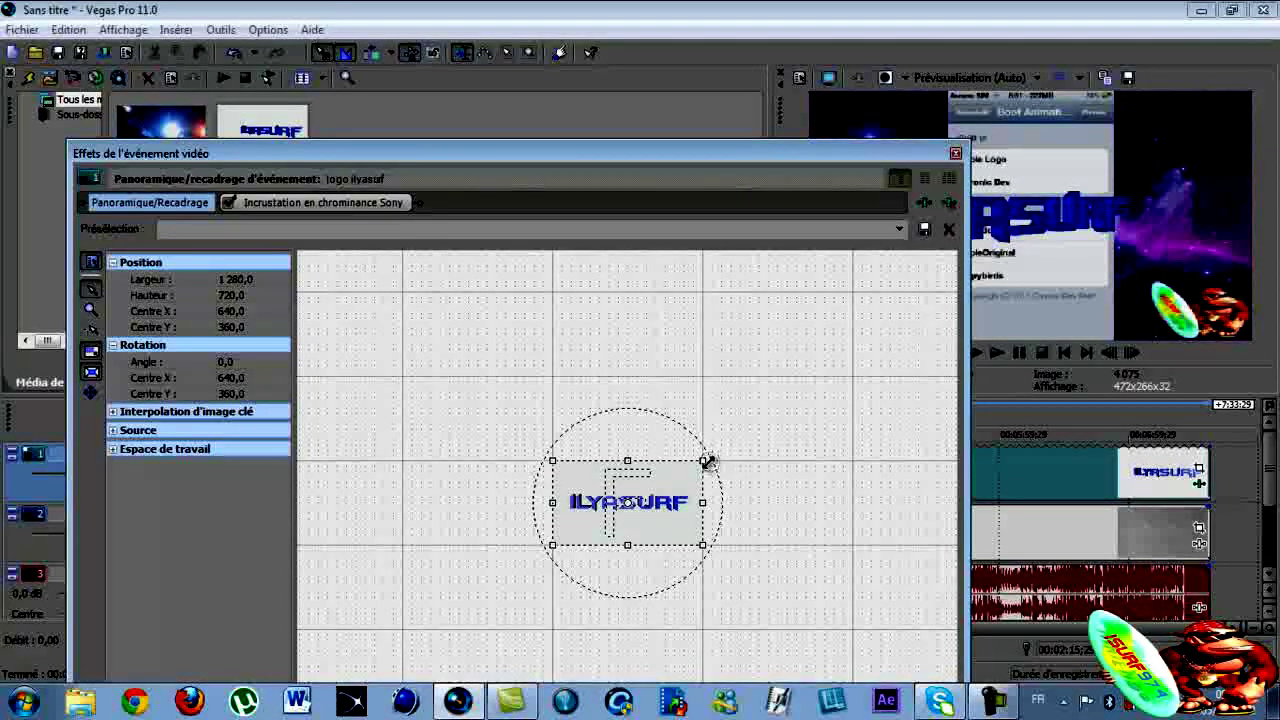
left_click_drag(704, 461, 862, 282)
left_click_drag(850, 155, 607, 139)
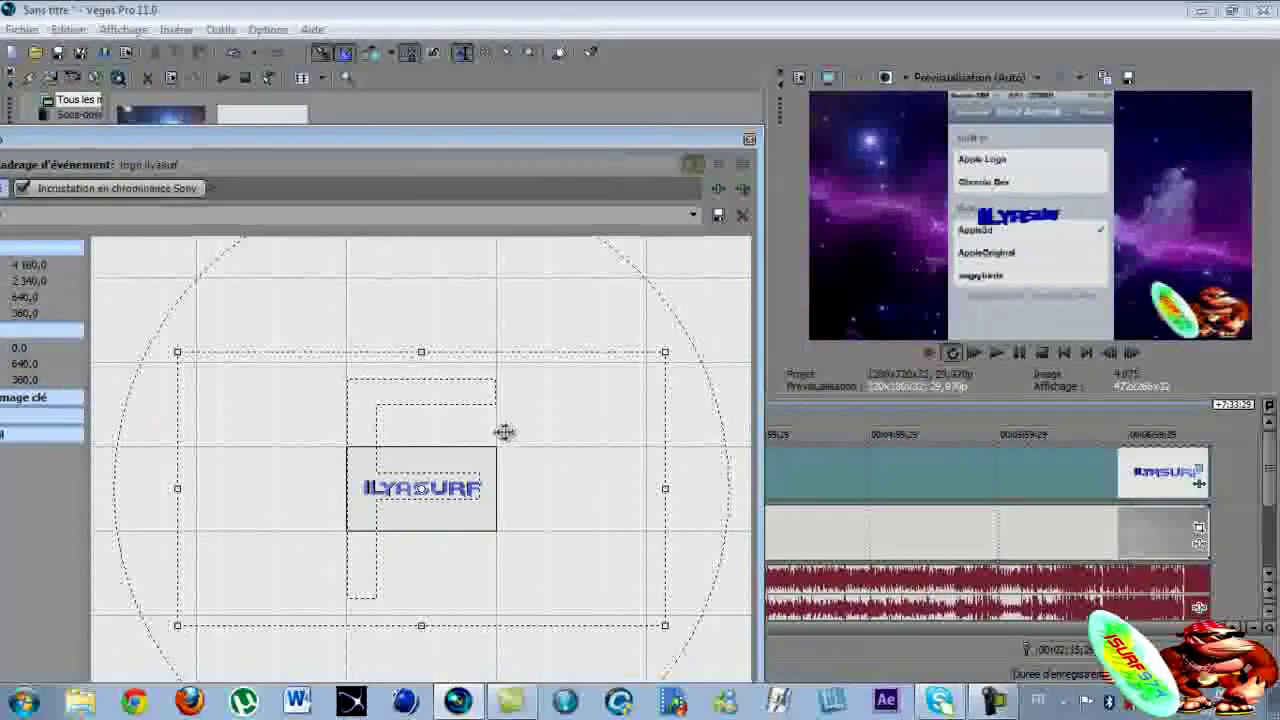
Place the logo in the picture's lower-left corner with crop centre X 2 120 and Y -632, and preview the playback
left_click_drag(468, 425, 622, 337)
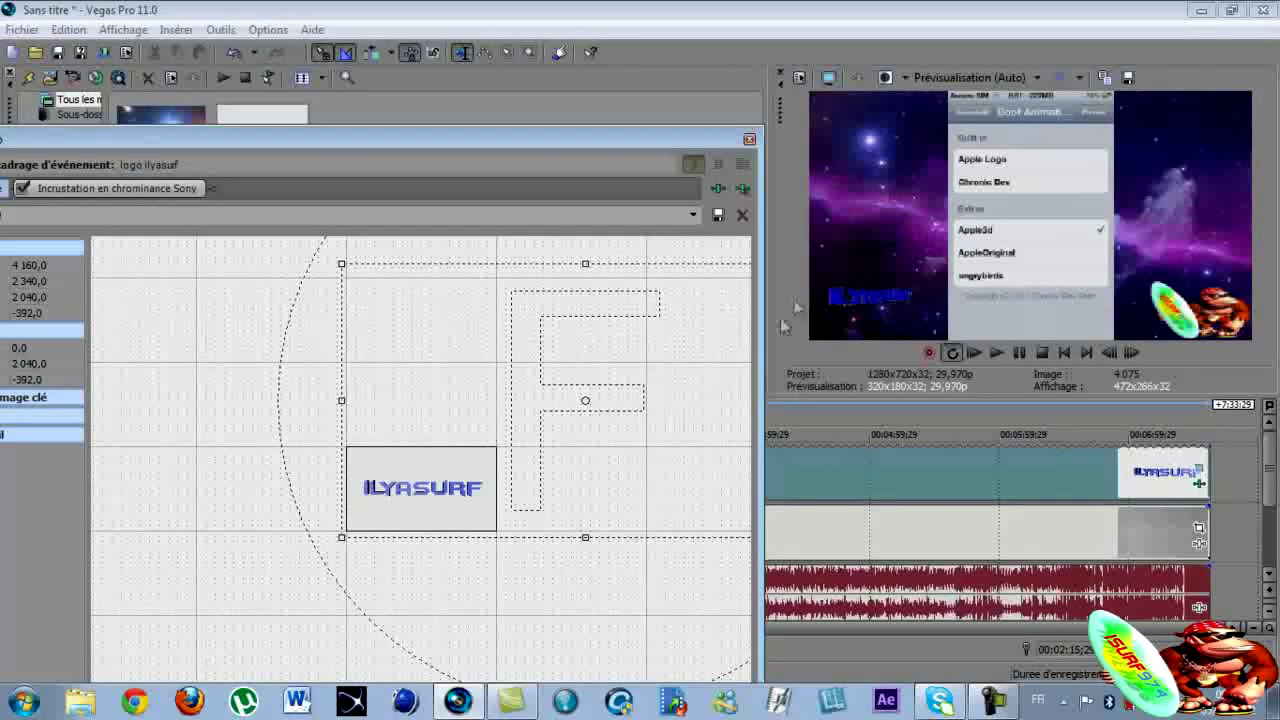
left_click_drag(563, 387, 571, 359)
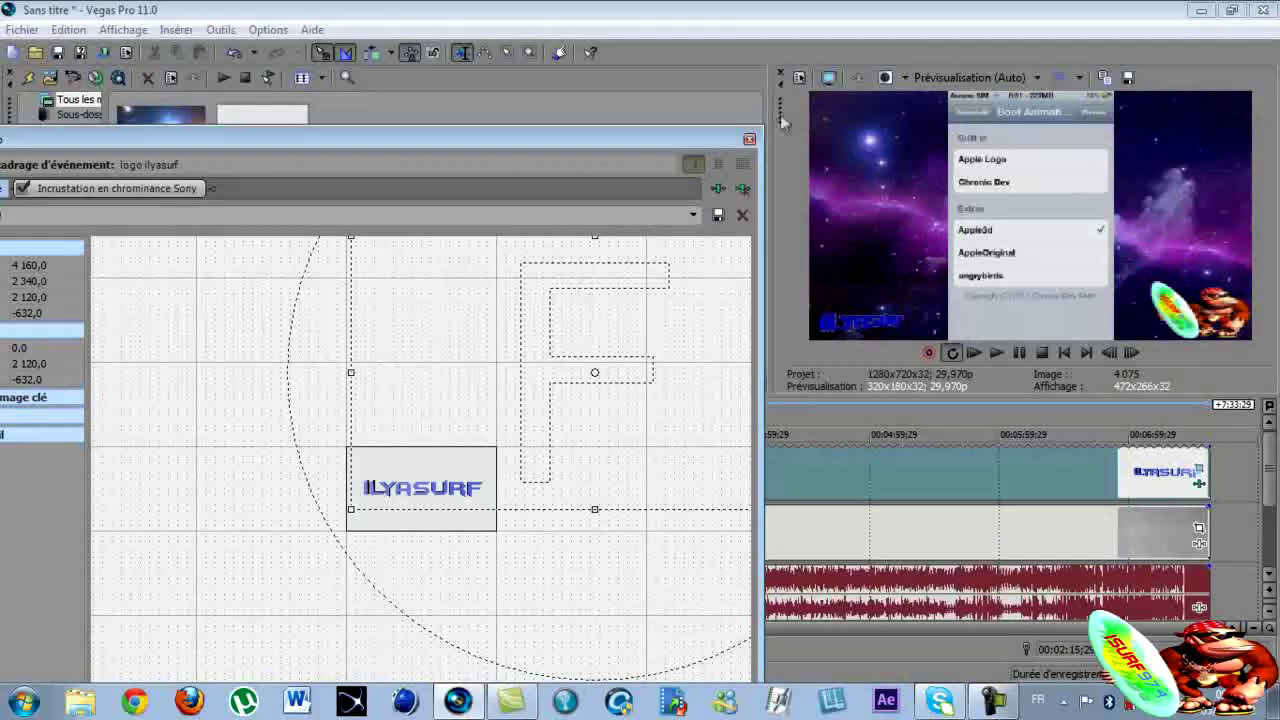
left_click(749, 139)
left_click(995, 352)
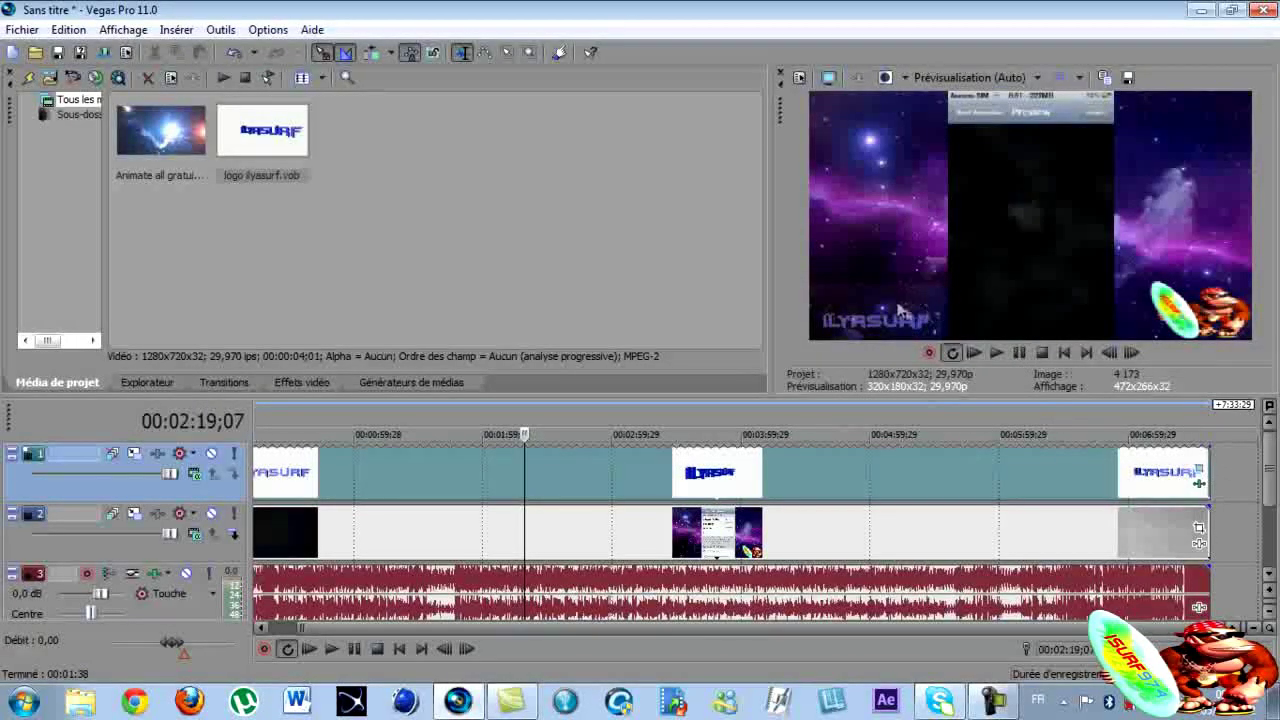
left_click(1199, 486)
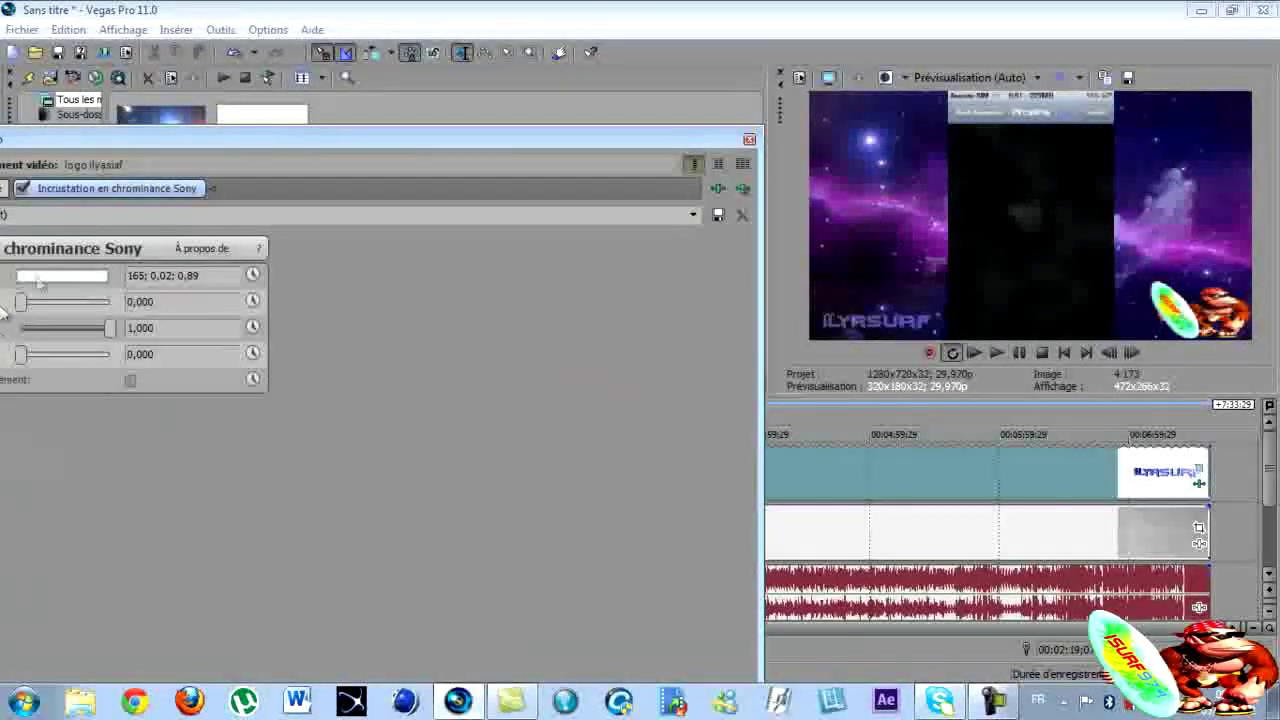
left_click_drag(286, 139, 345, 117)
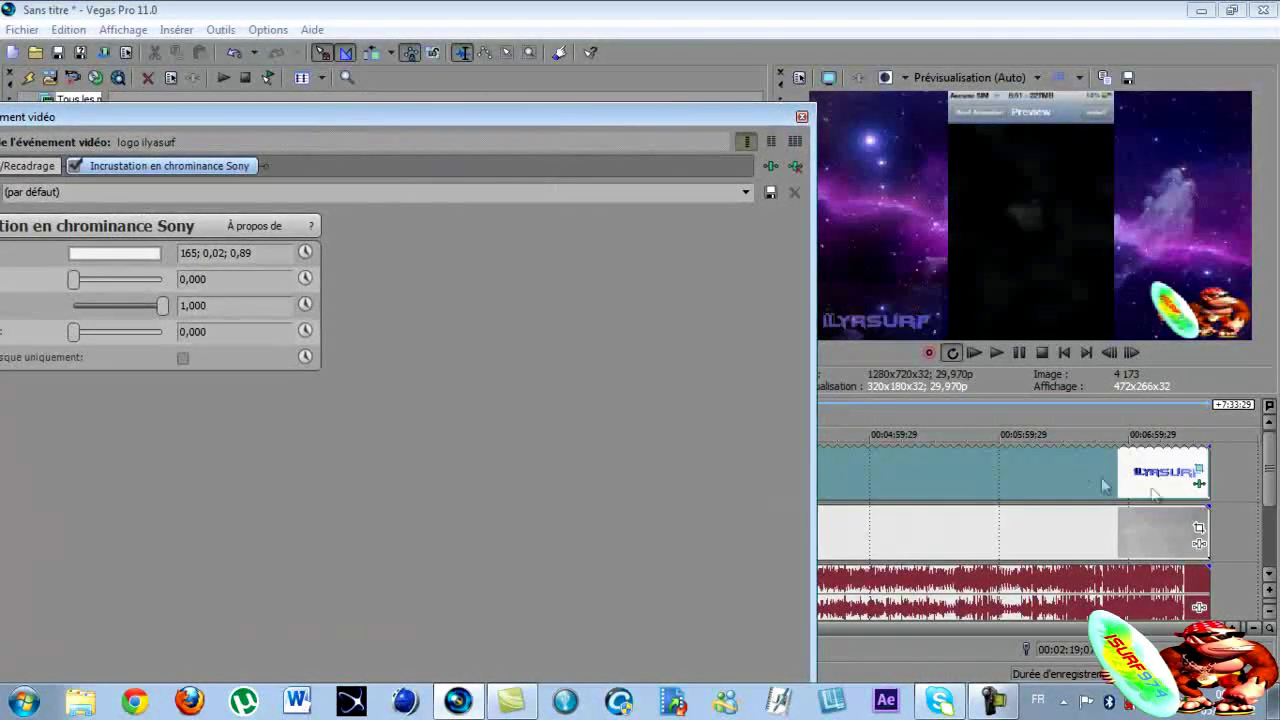
left_click(801, 117)
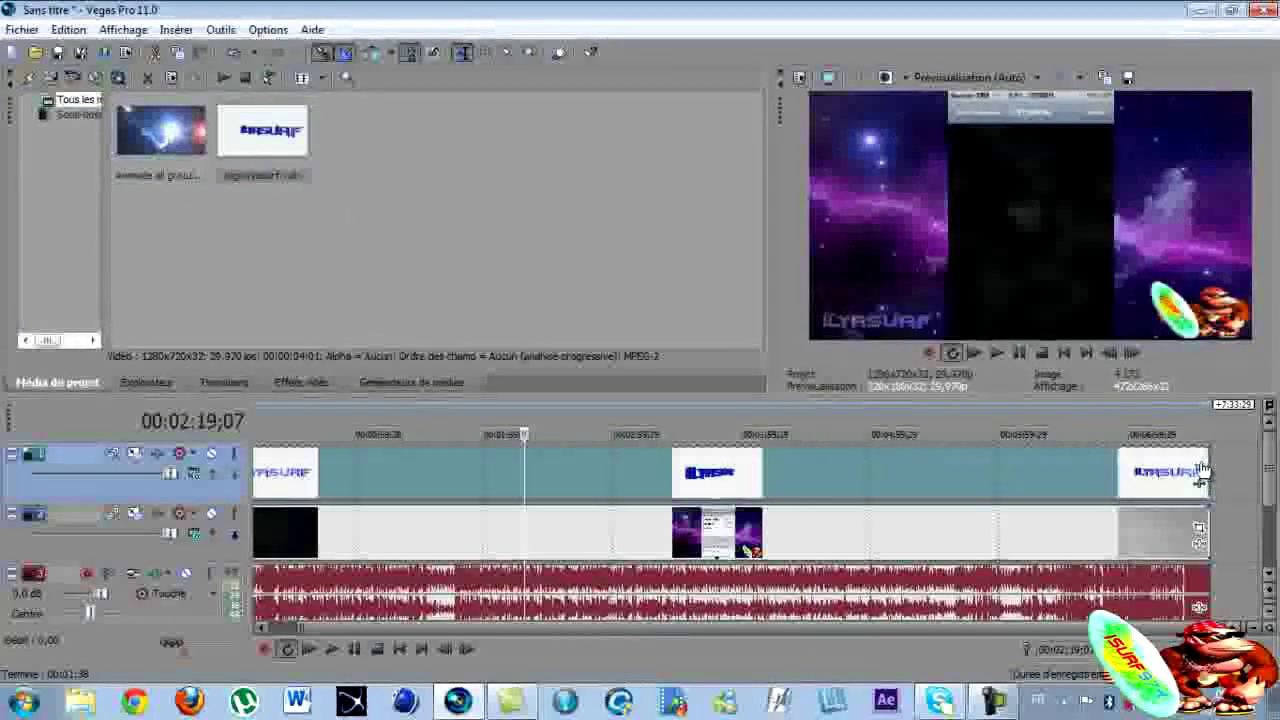
Move the logo's Panoramique/Recadrage frame so the logo sits slightly right of the picture's centre
left_click(751, 514)
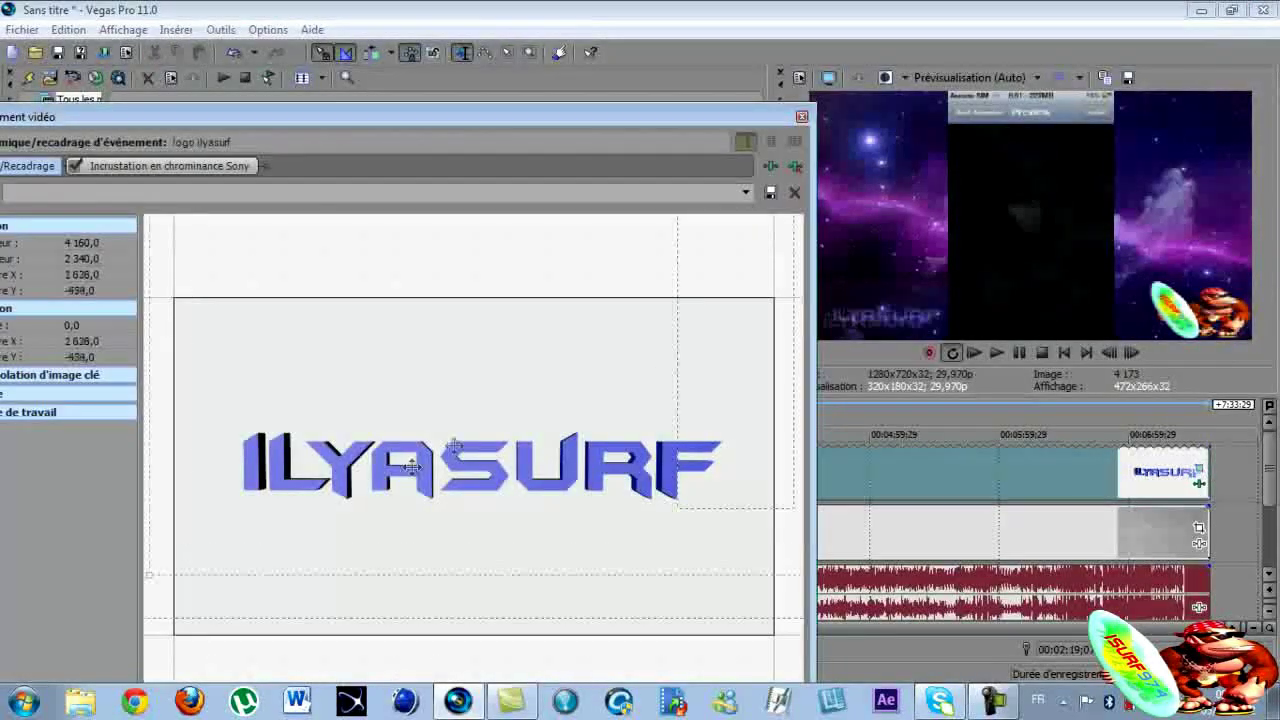
left_click_drag(276, 515, 530, 378)
left_click_drag(606, 360, 423, 425)
left_click(801, 117)
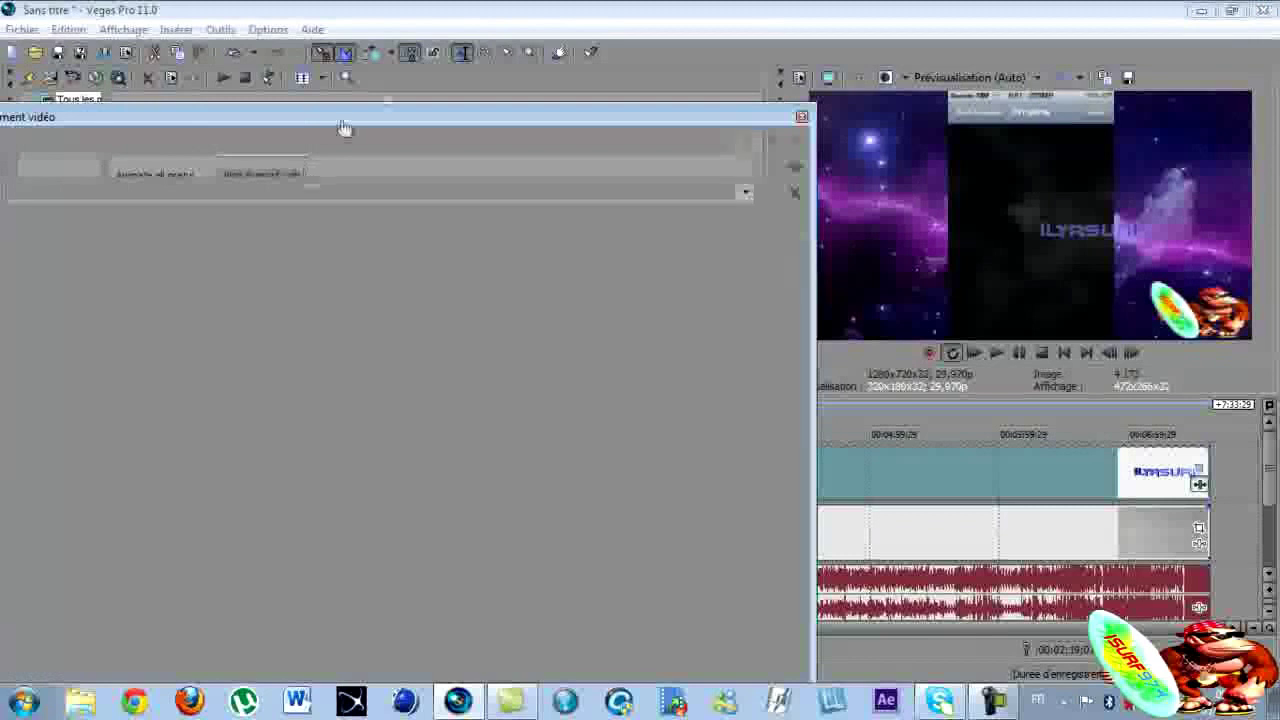
Set the logo's chroma key to Seuil bas 0,358, Seuil élevé 0,326 and Degré de flou 0,095
left_click_drag(343, 128, 498, 158)
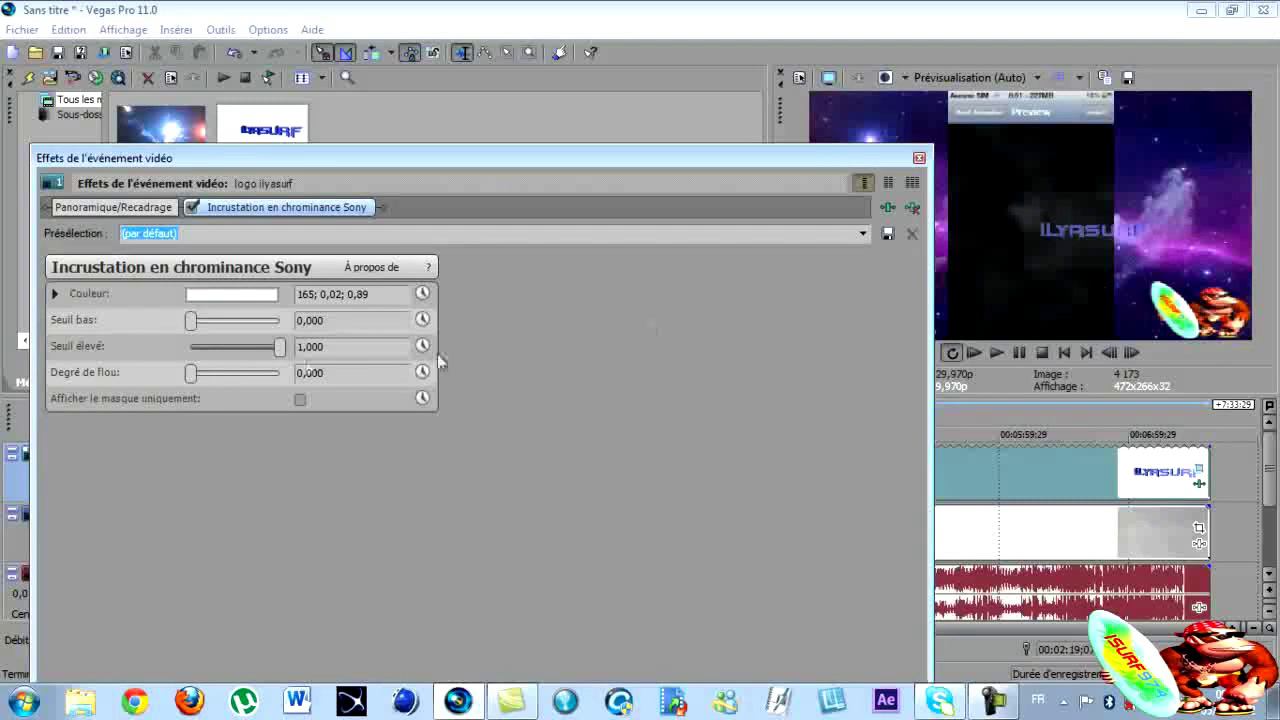
mouse_move(193, 327)
left_mouse_down()
mouse_move(231, 325)
mouse_move(174, 326)
mouse_move(233, 326)
mouse_move(153, 324)
mouse_move(305, 328)
mouse_move(200, 322)
left_mouse_up()
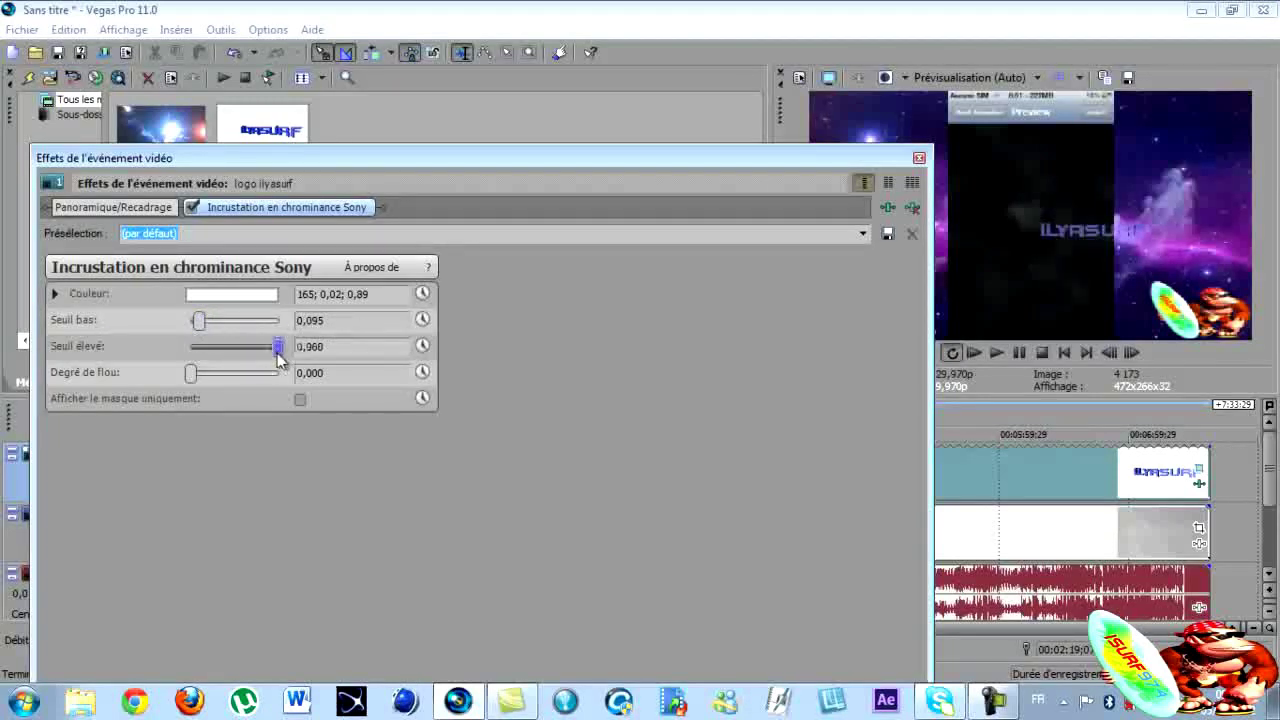
left_click_drag(268, 355, 202, 376)
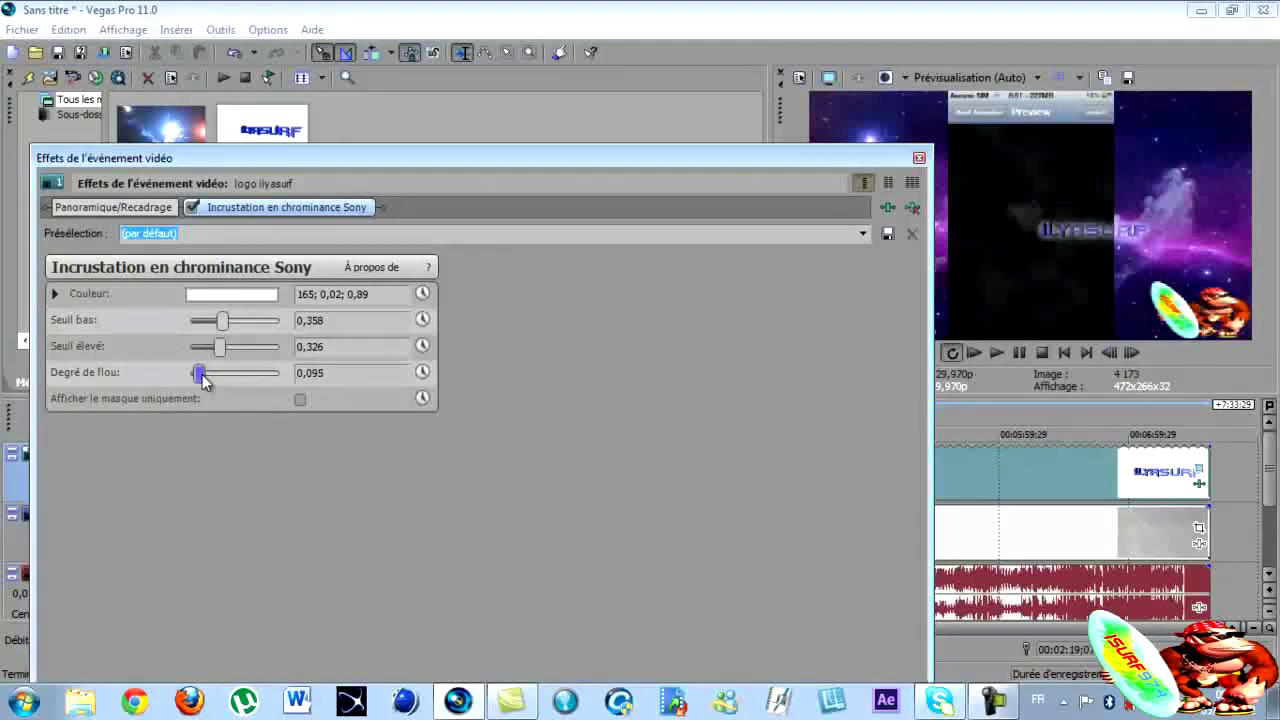
left_click(919, 158)
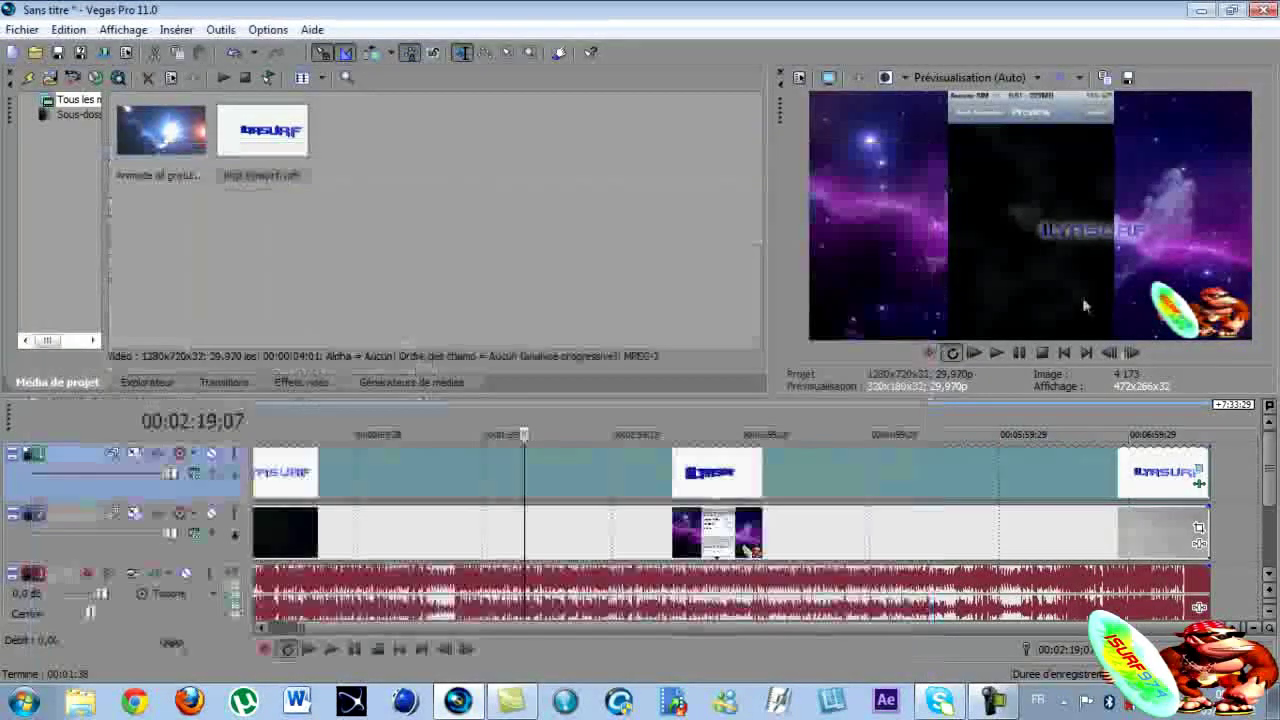
Return the logo to the picture's lower-left corner with crop centre X 2 138 and Y -612, and preview the playback
left_click(1198, 470)
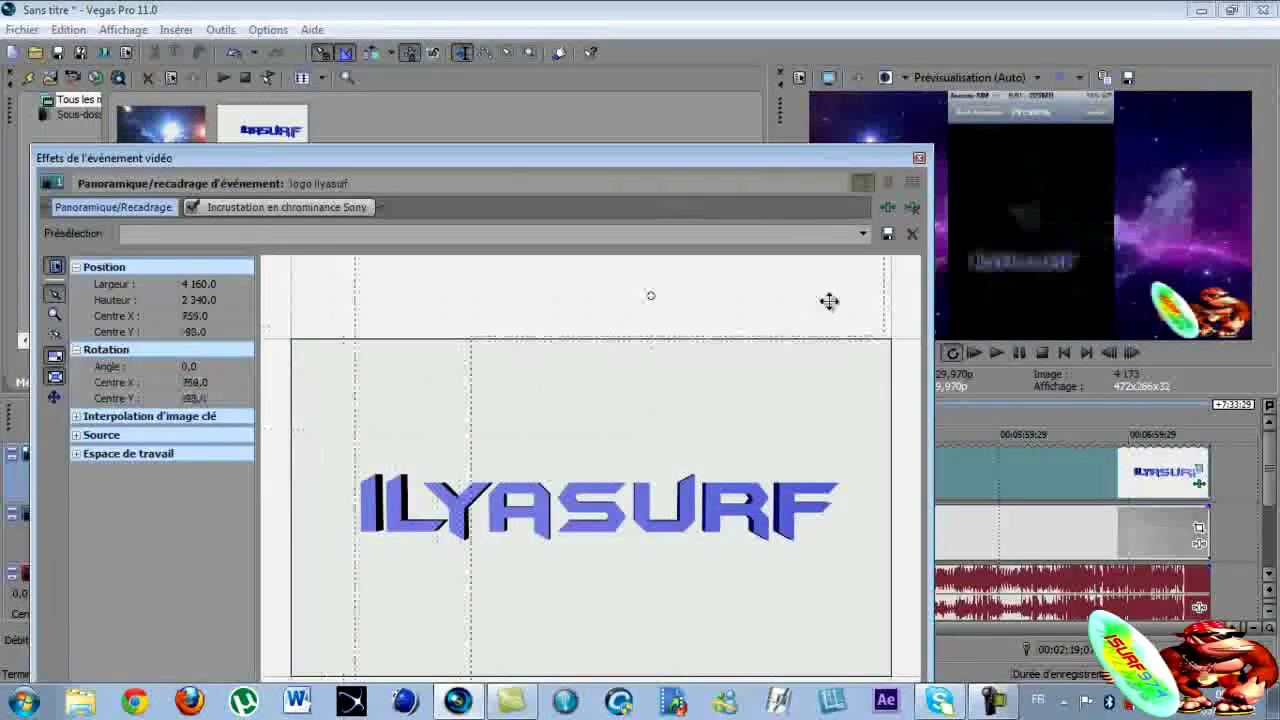
left_click_drag(829, 301, 543, 418)
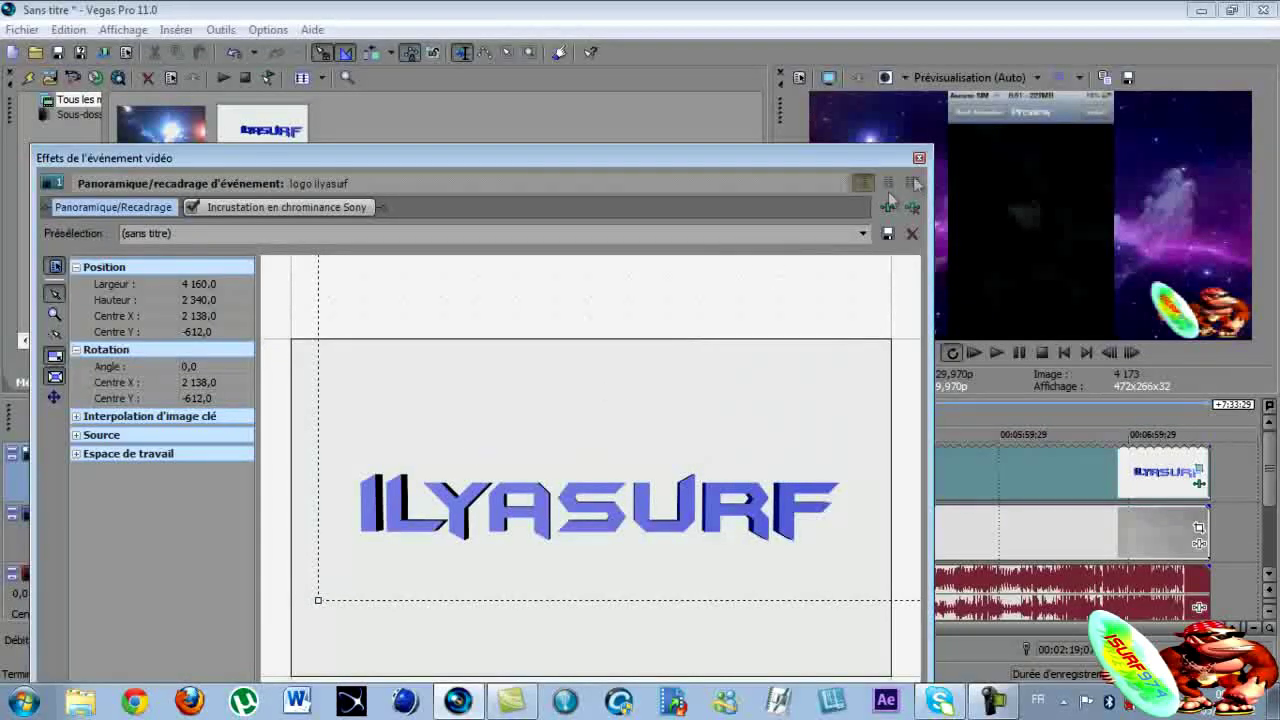
left_click(919, 158)
left_click(1001, 351)
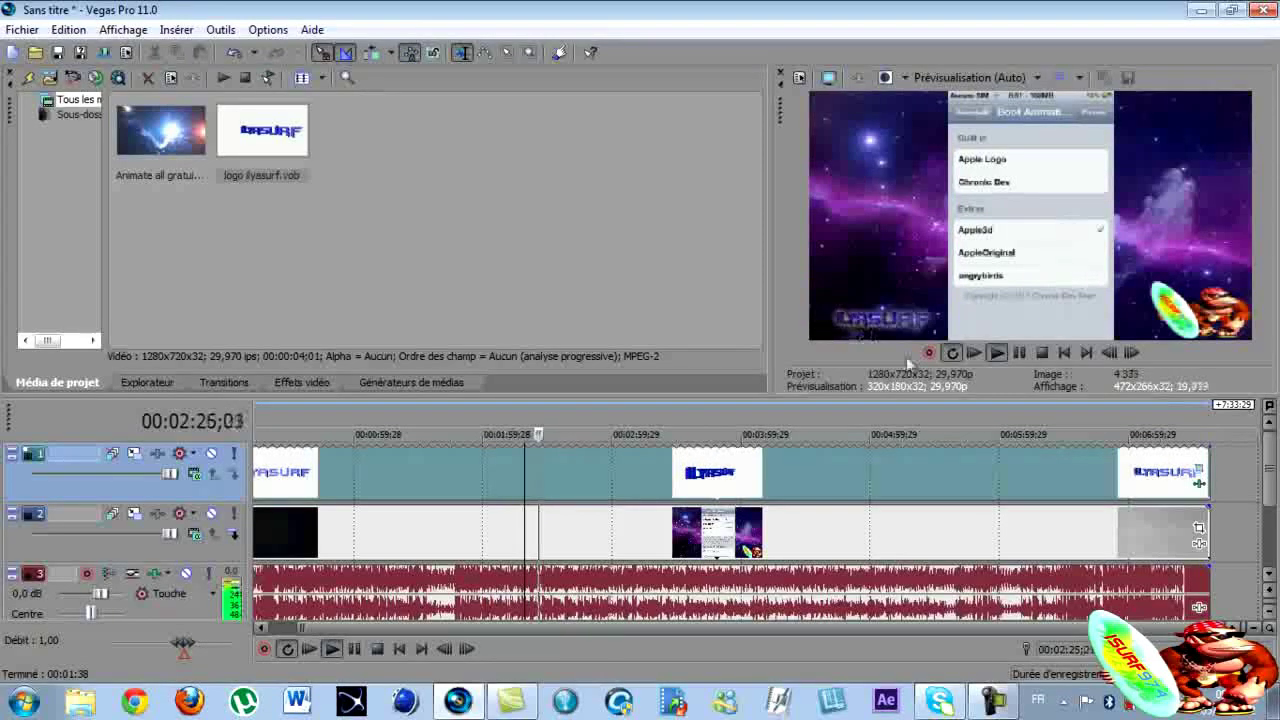
left_click(1018, 354)
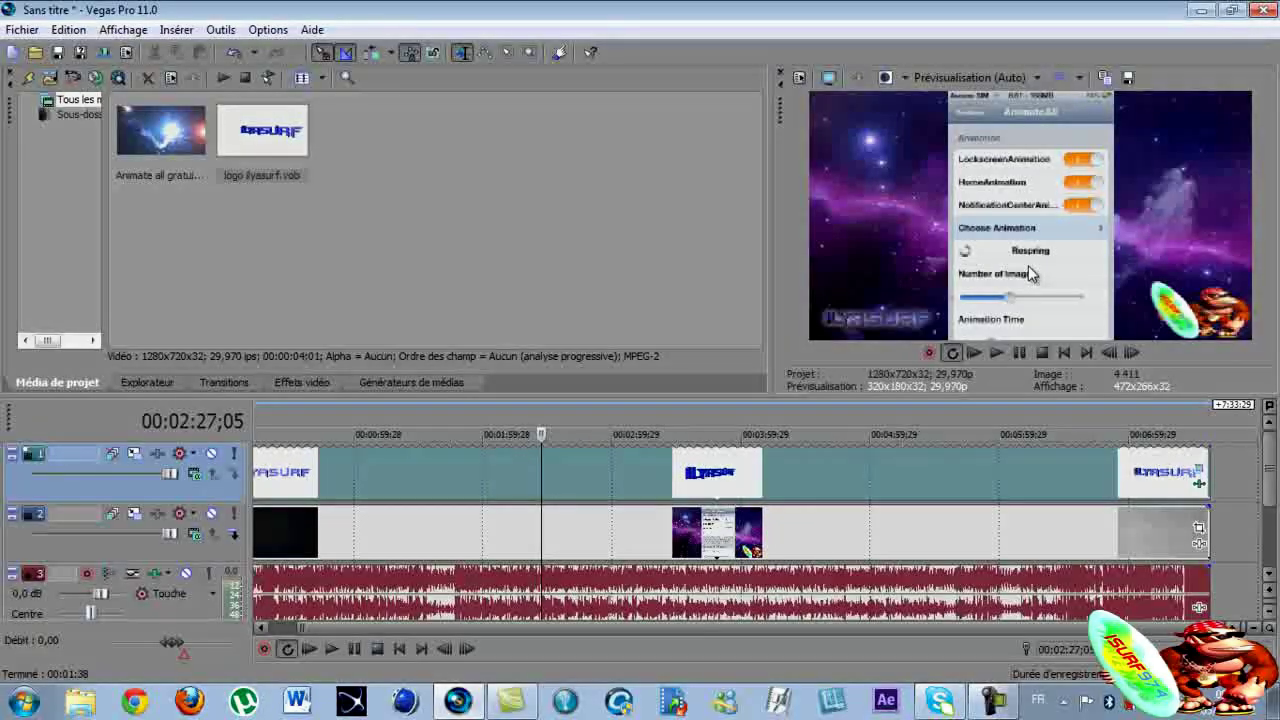
Close Vegas Pro and return to the desktop
left_click(1266, 11)
left_click(700, 303)
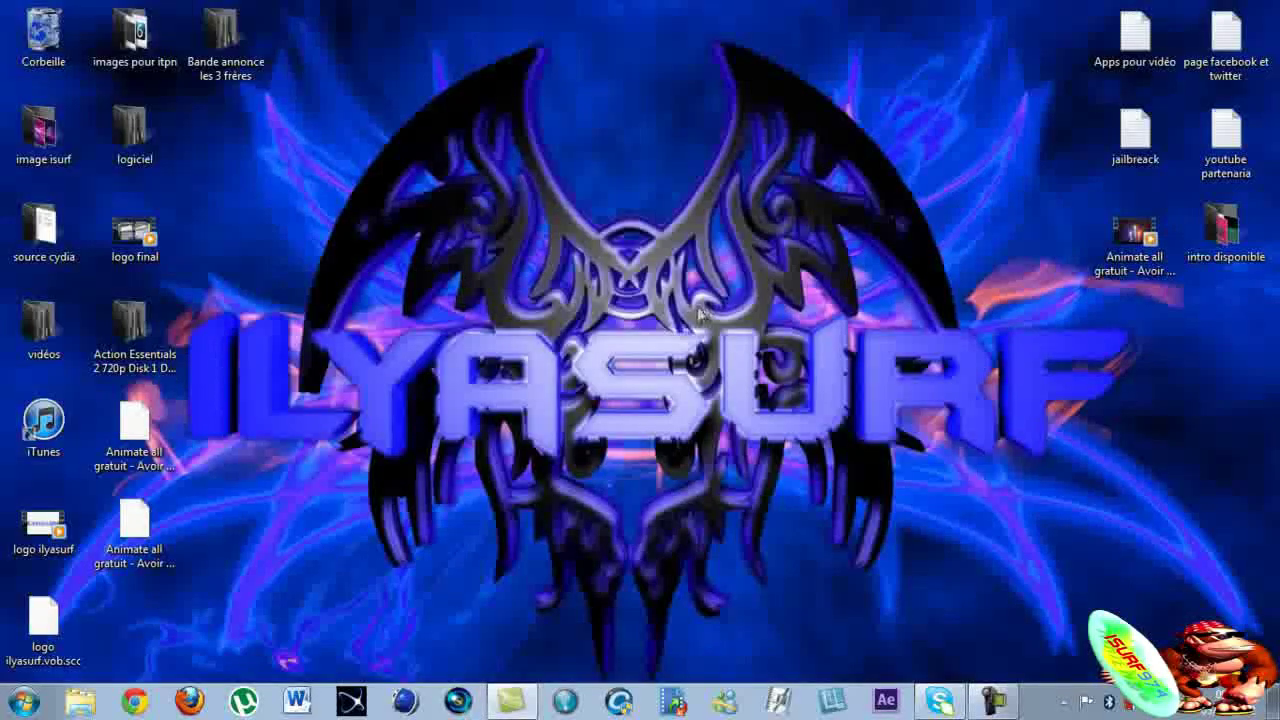